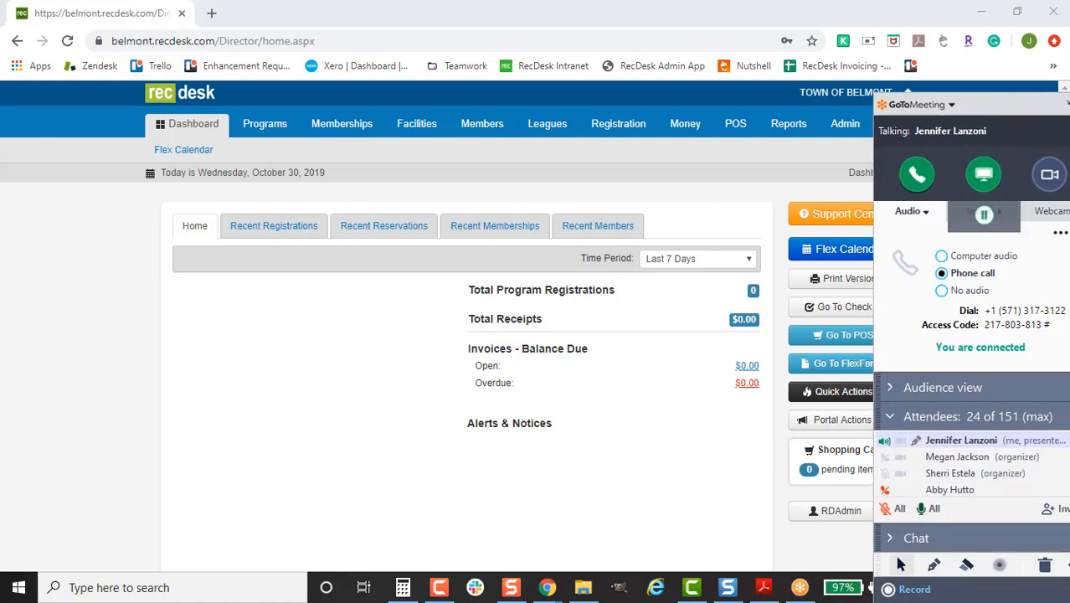
# - Pause GoToMeeting sharing, show and hide the Camtasia recorder controls, then resume screen sharing
pyautogui.moveTo(441, 589)
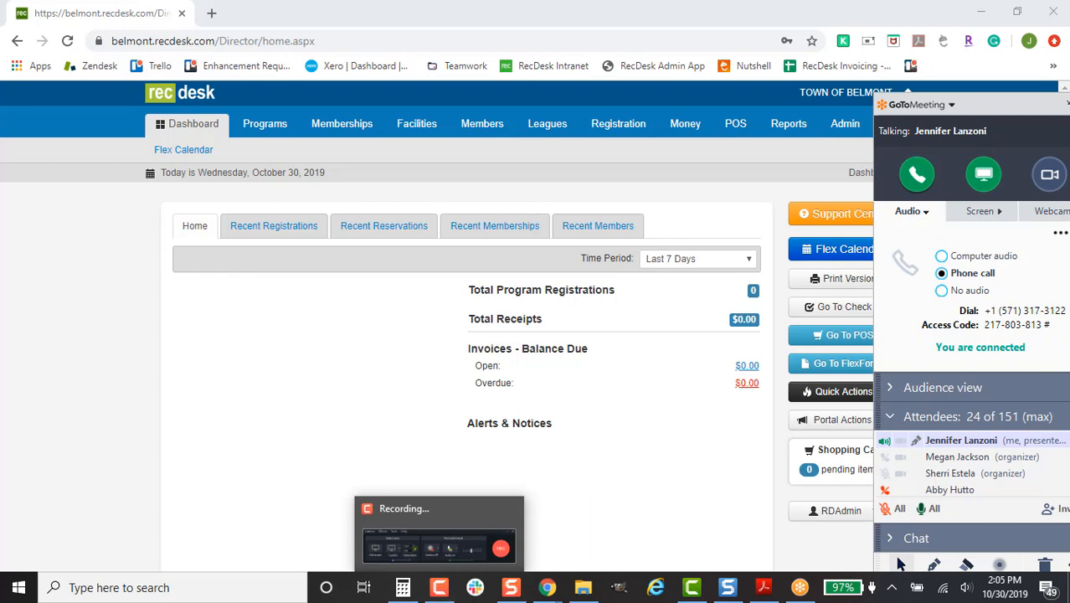
pyautogui.click(983, 218)
pyautogui.click(441, 587)
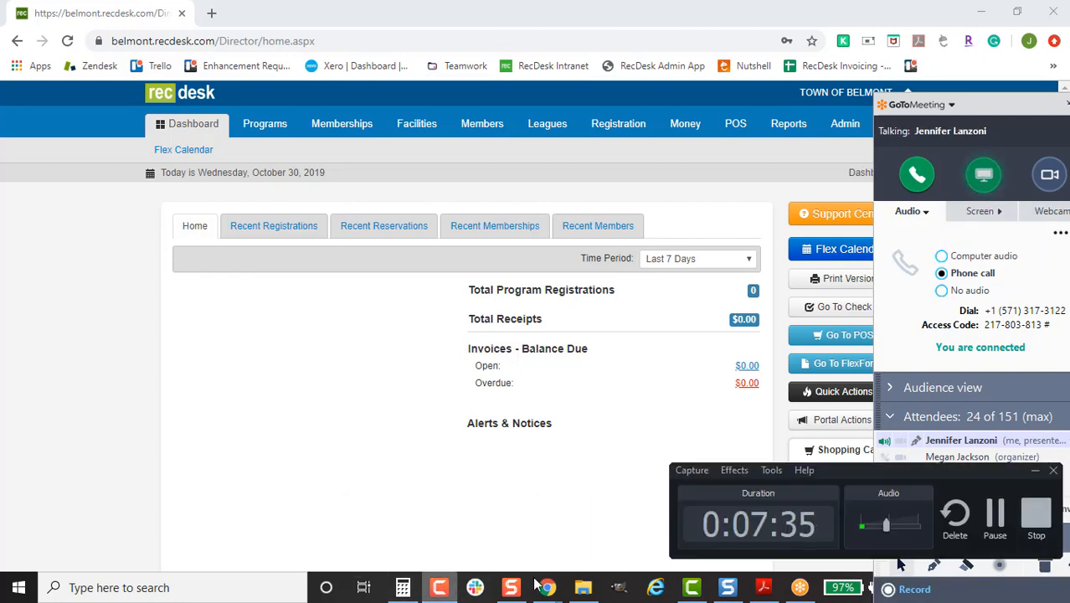
pyautogui.click(1052, 470)
pyautogui.click(984, 219)
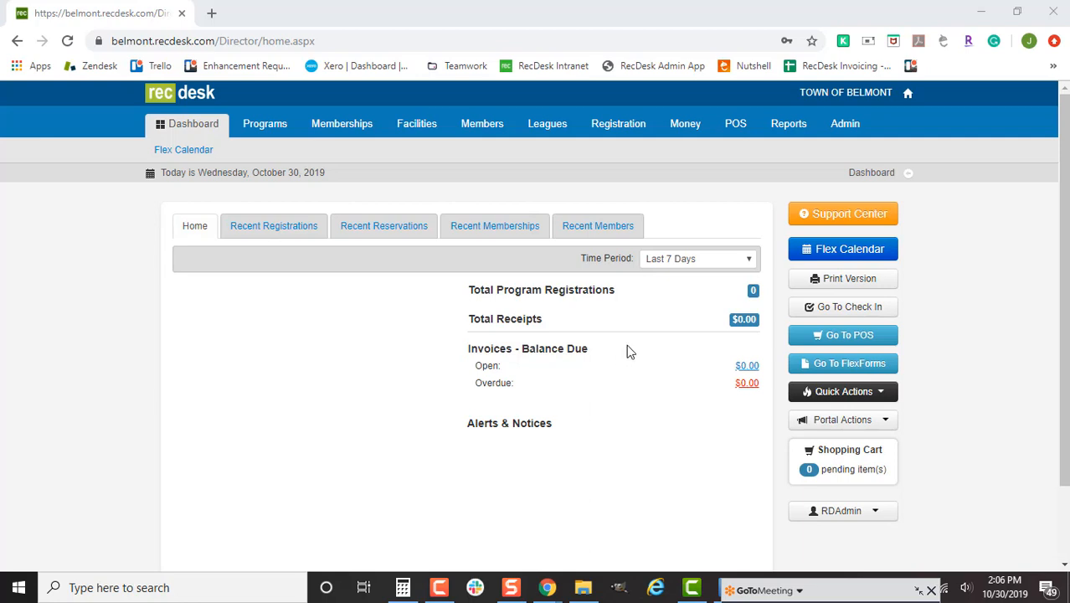
# - Go to Portal Actions > Content Management (CMS), log out as admin, and reach the LOG IN page
pyautogui.click(856, 424)
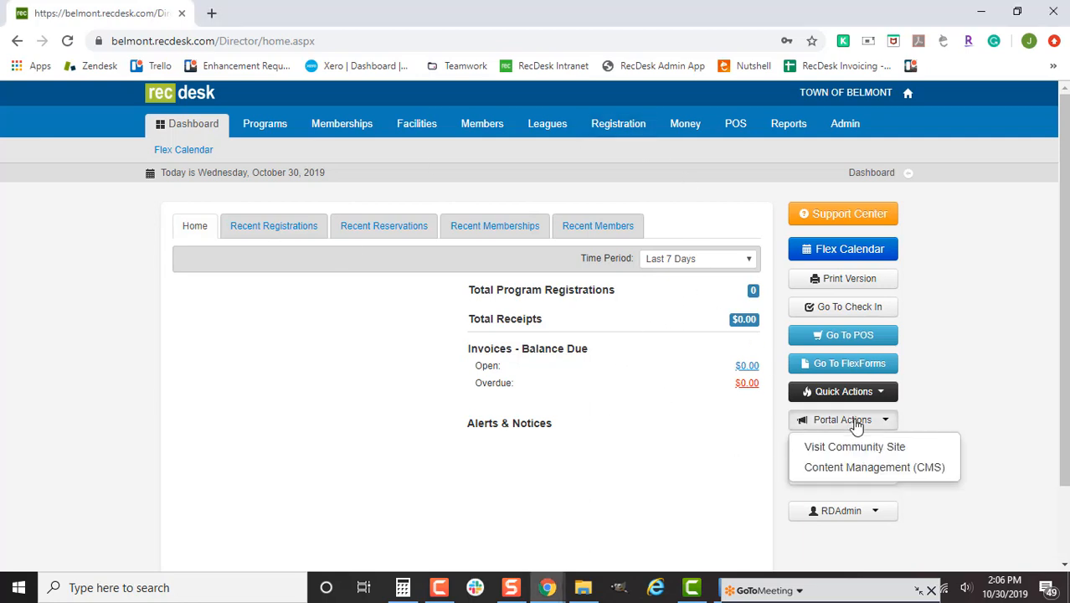
pyautogui.click(884, 469)
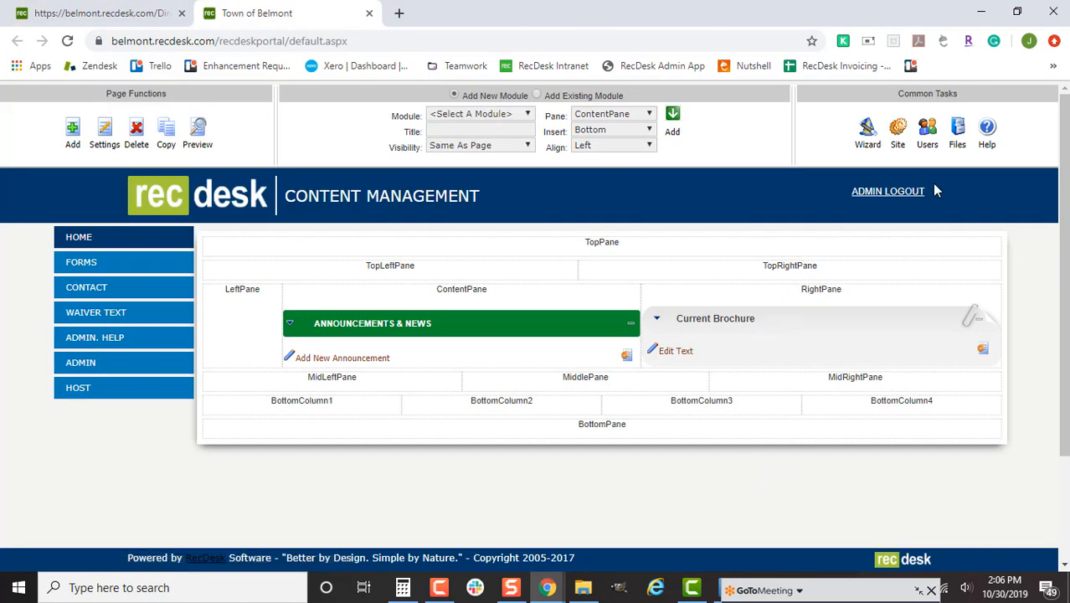
pyautogui.click(887, 191)
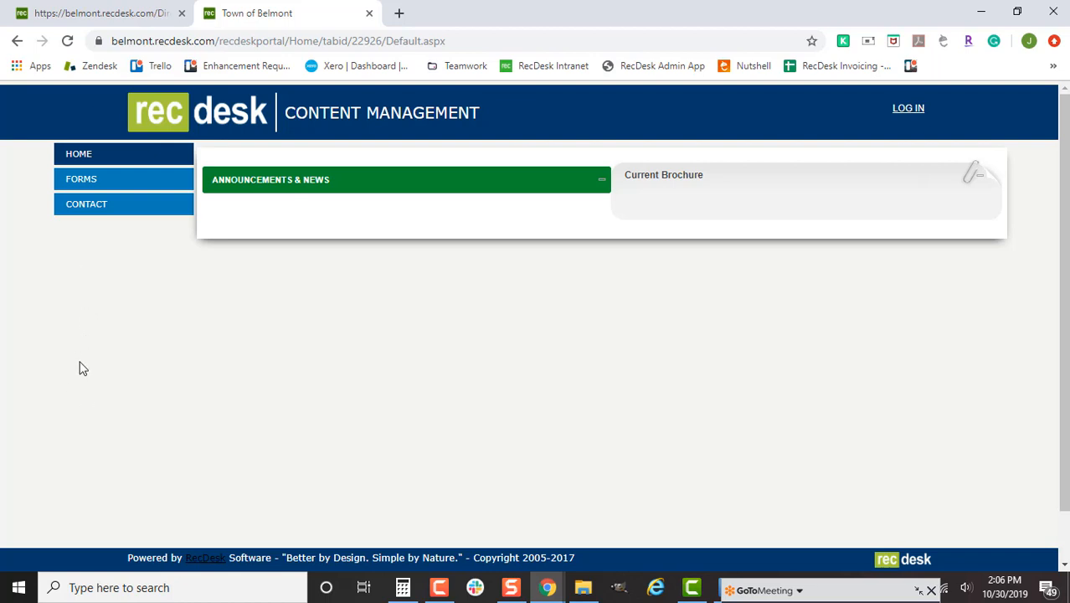
pyautogui.click(904, 111)
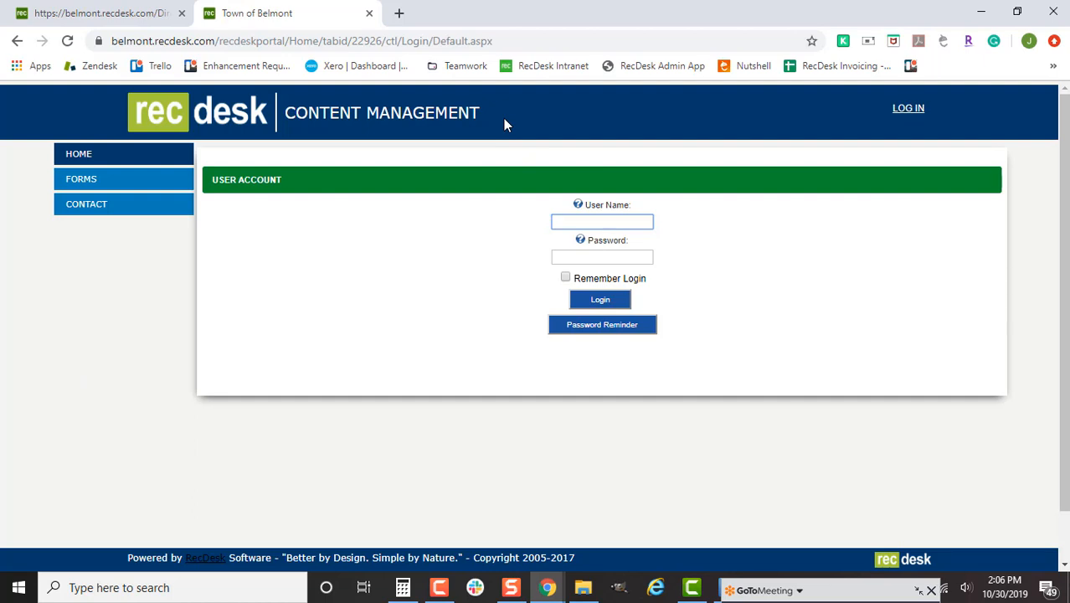
# - Log in to the content management site with the portal account's user name and password
pyautogui.write('belmontportal')
pyautogui.press('Tab')
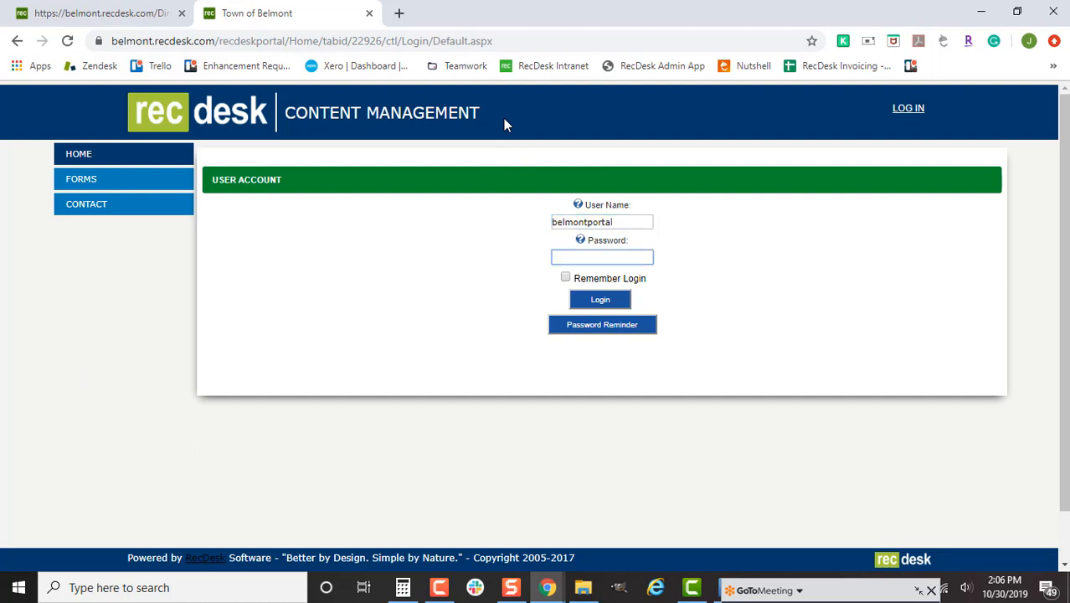
pyautogui.write('******')
pyautogui.click(600, 301)
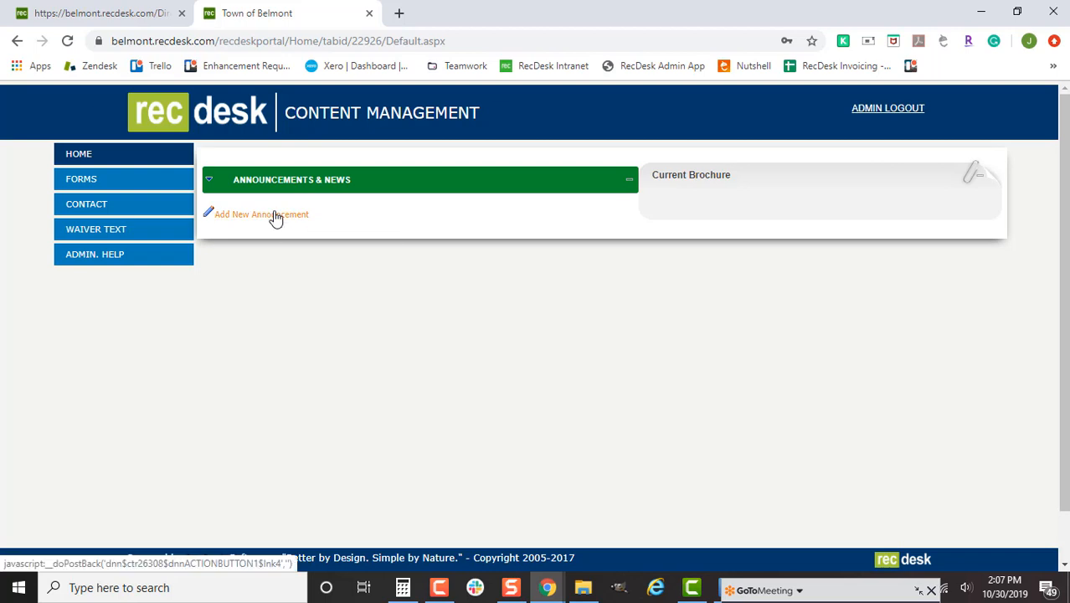
# - Add a new announcement titled 'Halloween' with Add Date? unchecked
pyautogui.click(271, 218)
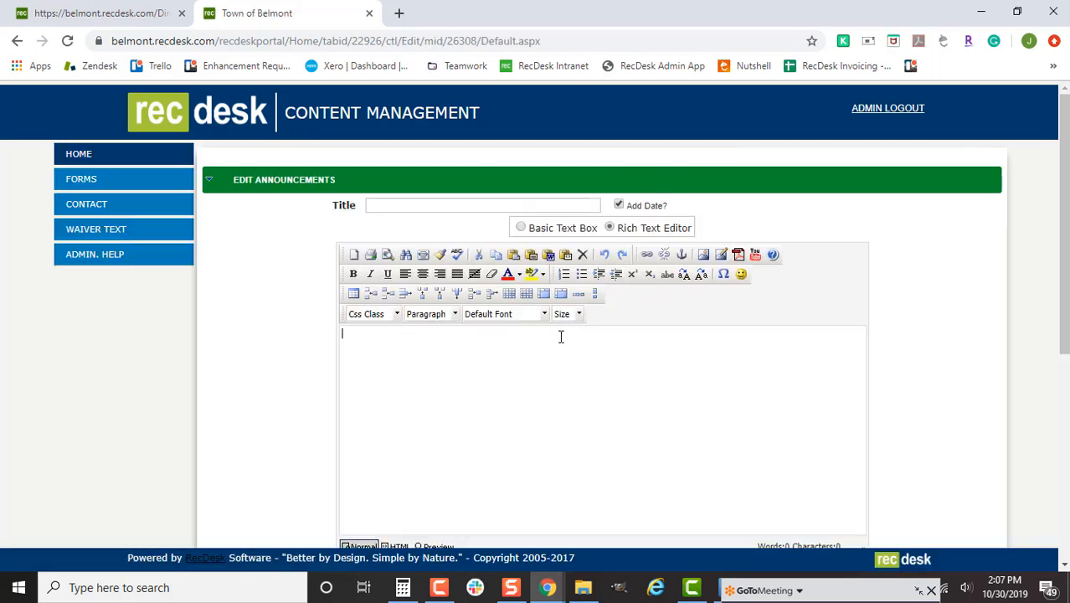
pyautogui.click(456, 128)
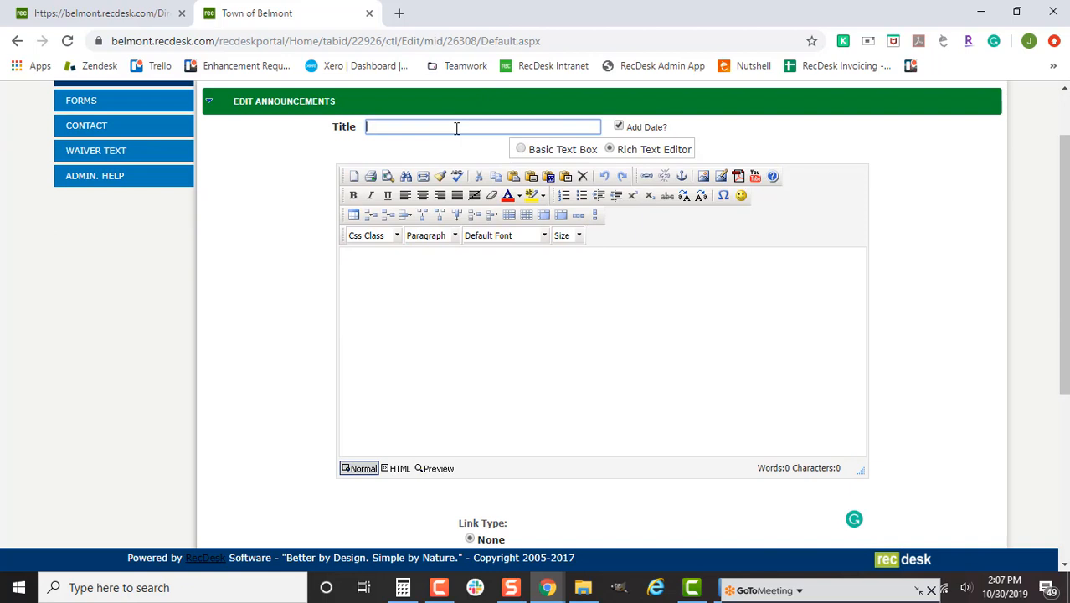
pyautogui.write('Halloween')
pyautogui.click(618, 128)
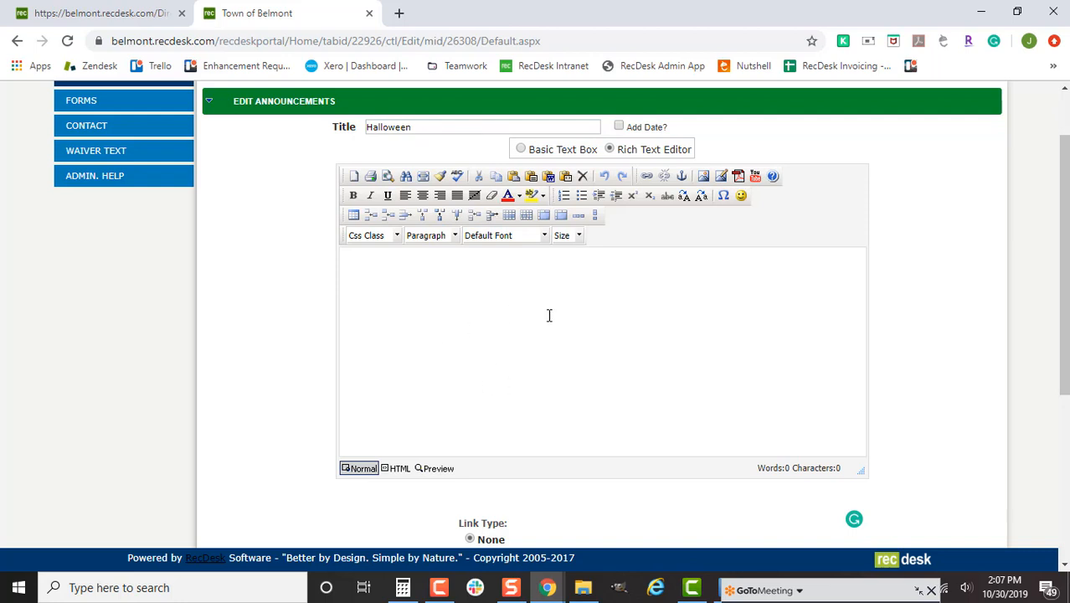
pyautogui.click(567, 354)
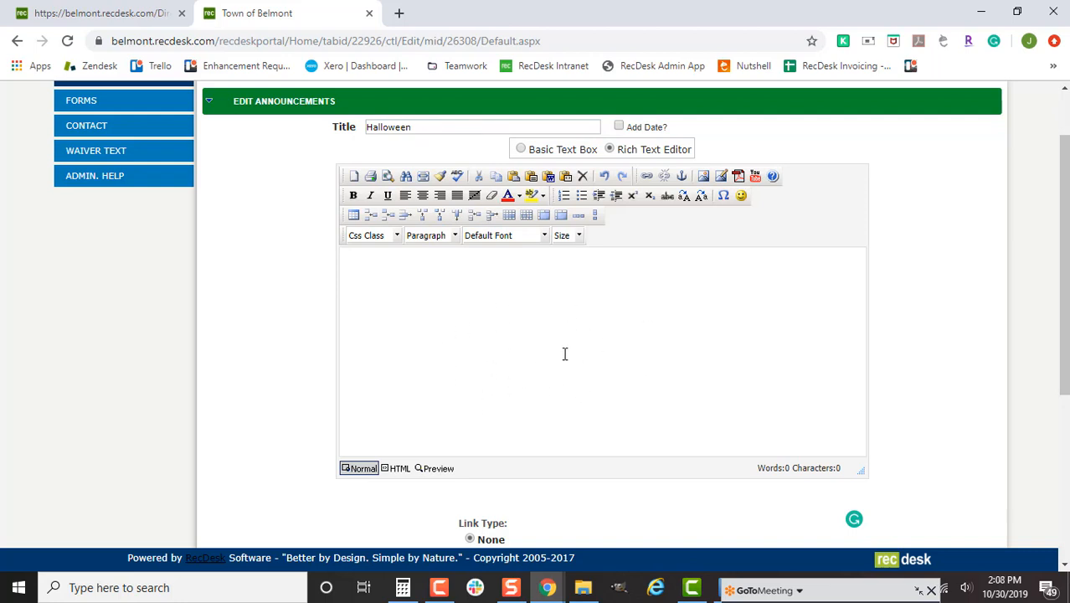
# - Type 'type text into' in the body, then view the More Colors palette without changing the colour
pyautogui.write('type text into')
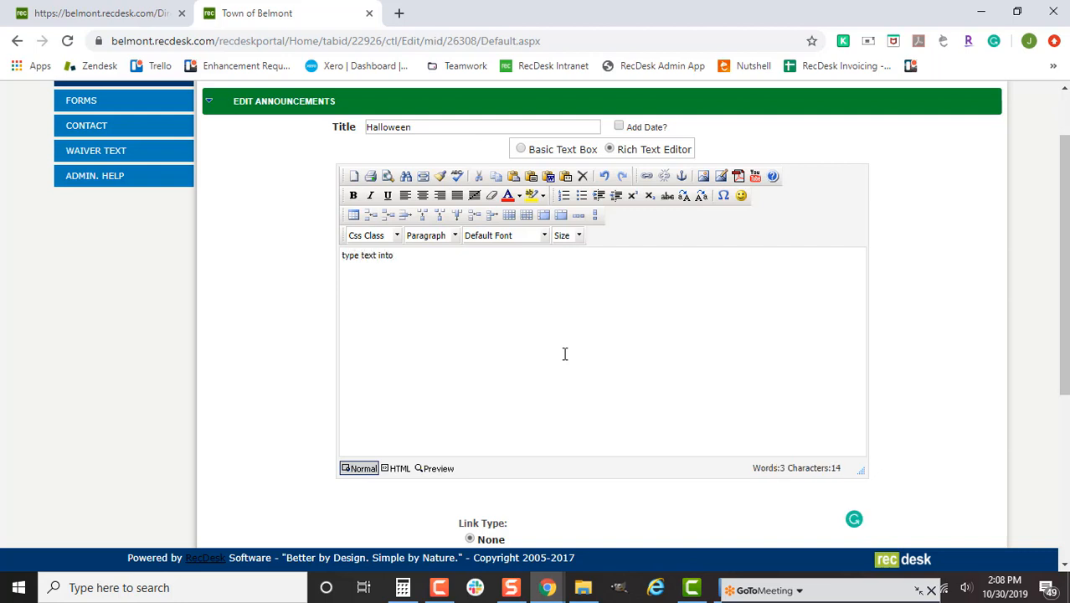
pyautogui.tripleClick(390, 256)
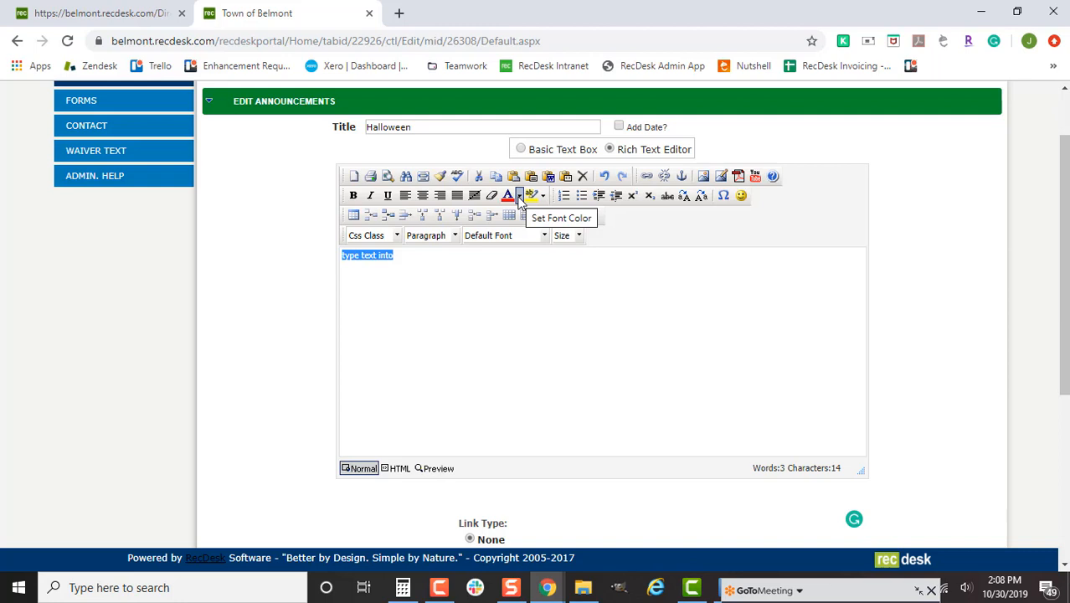
pyautogui.click(519, 197)
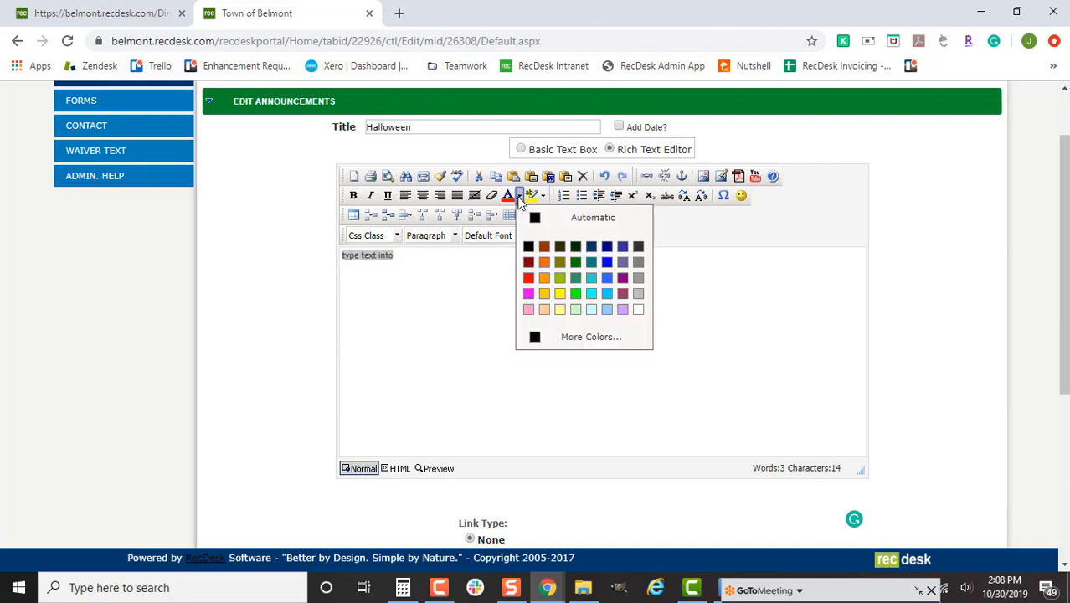
pyautogui.click(601, 337)
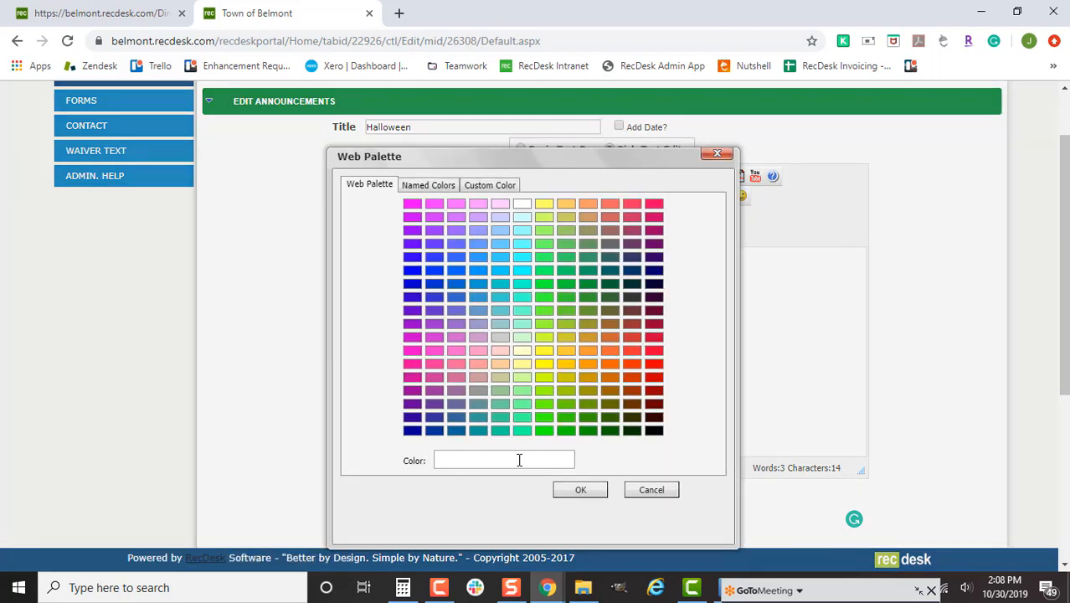
pyautogui.click(651, 491)
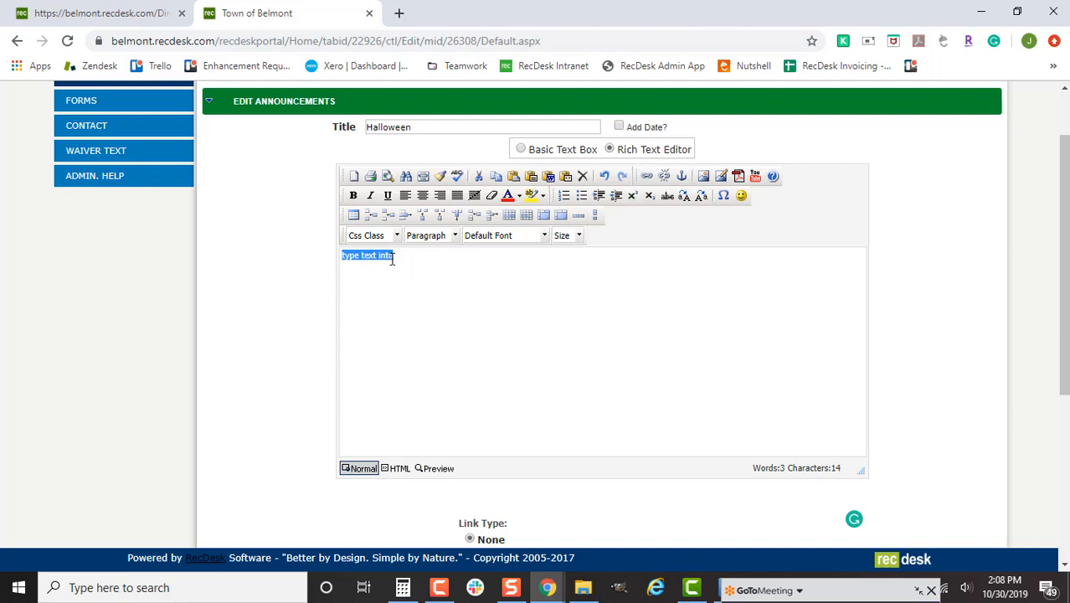
# - Link the 'type text into' line as a mailto: hyperlink to the contact's e-mail address
pyautogui.click(646, 177)
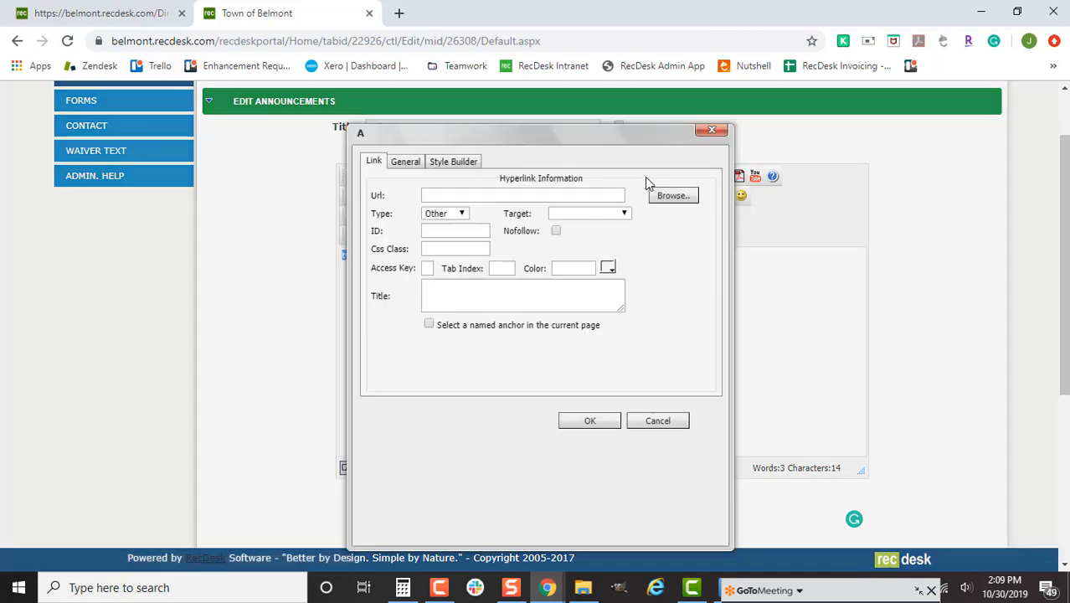
pyautogui.click(593, 194)
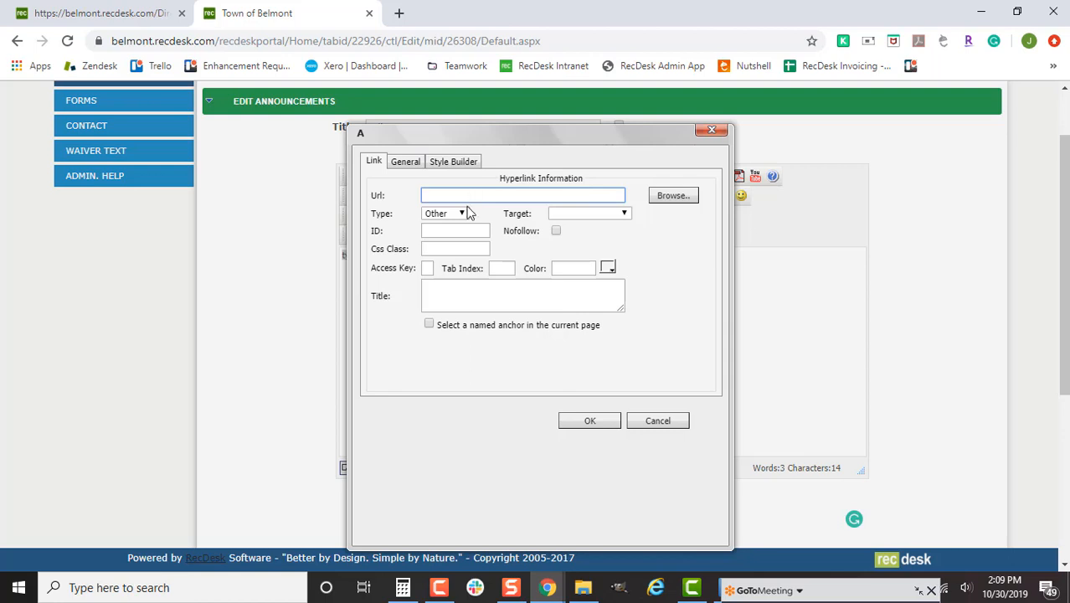
pyautogui.click(461, 213)
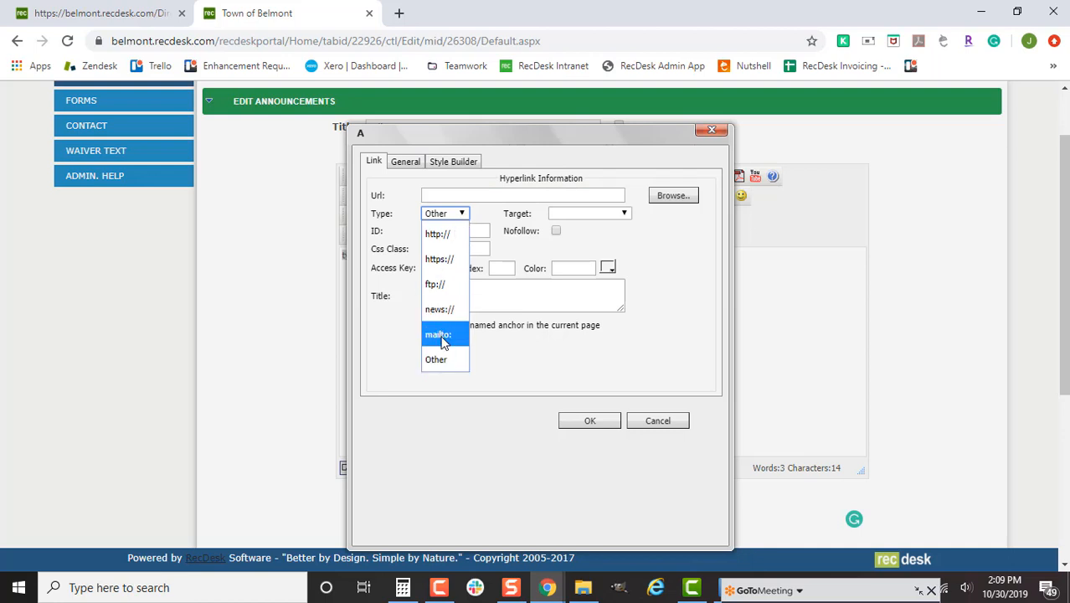
pyautogui.click(442, 336)
pyautogui.click(463, 196)
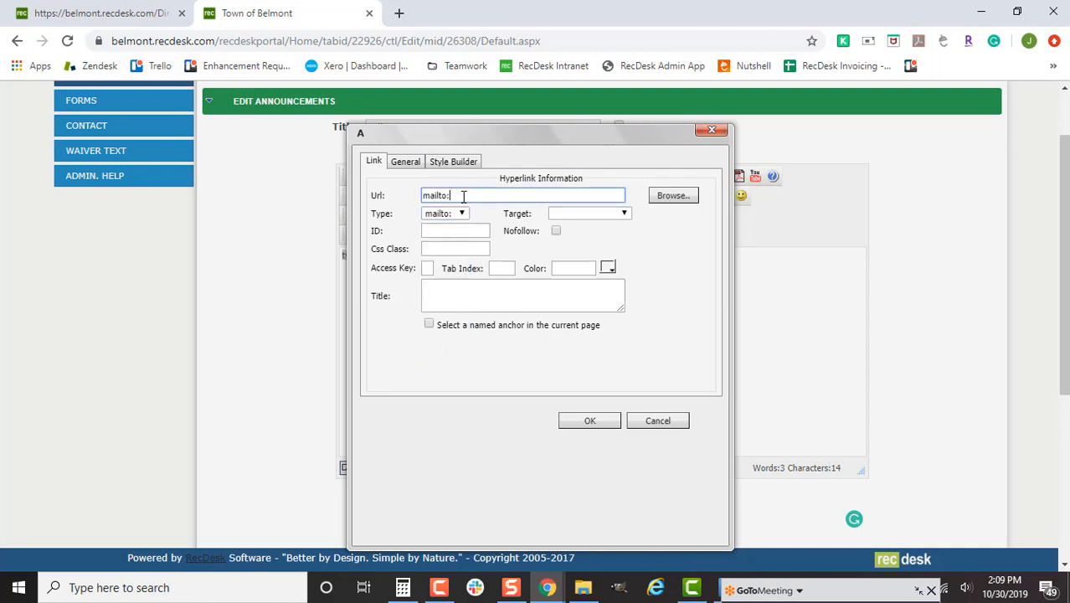
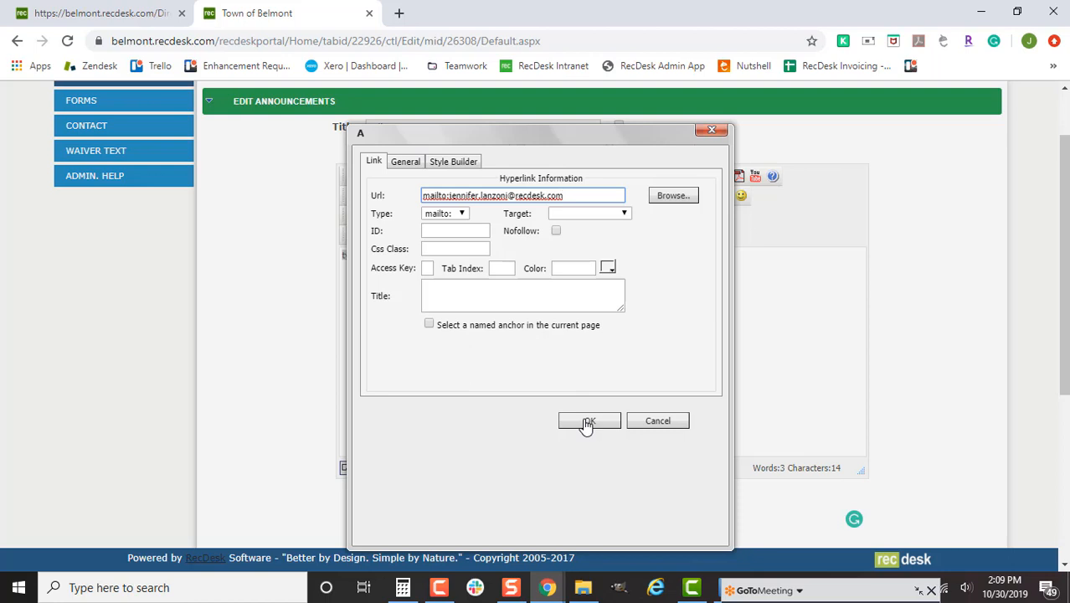
pyautogui.click(587, 421)
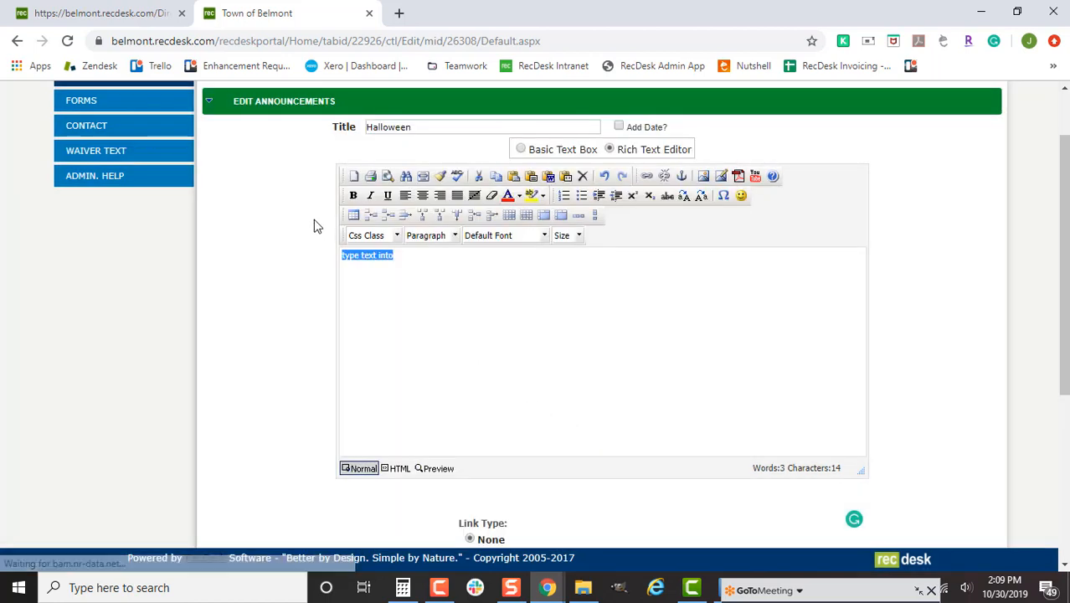
pyautogui.click(371, 260)
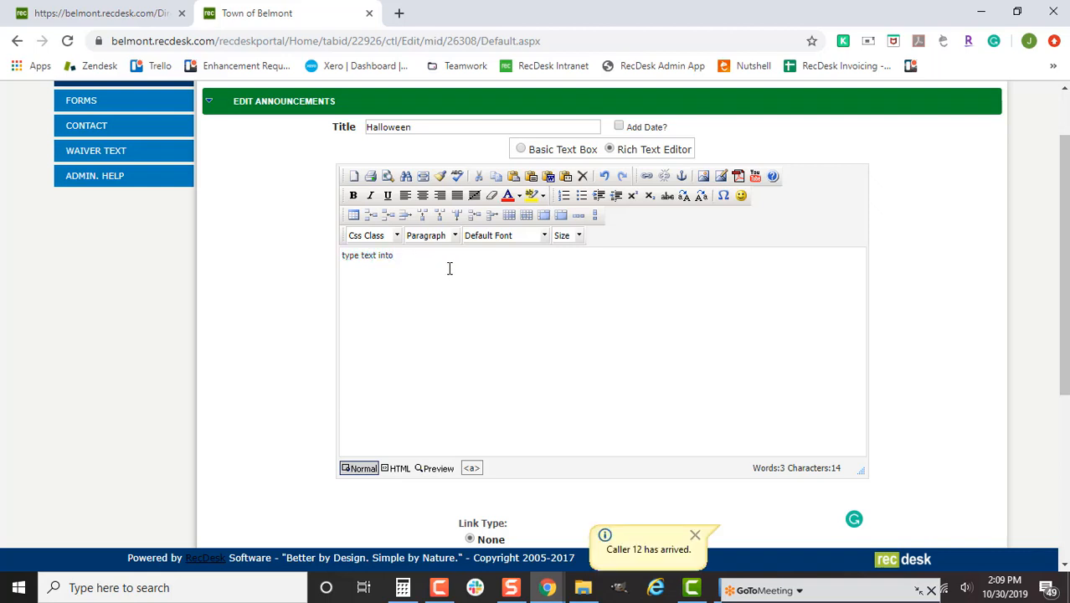
# - Delete all the body text, then cancel out of the Paste plain text dialog
pyautogui.hotkey('ctrl', 'a')
pyautogui.press('BackSpace')
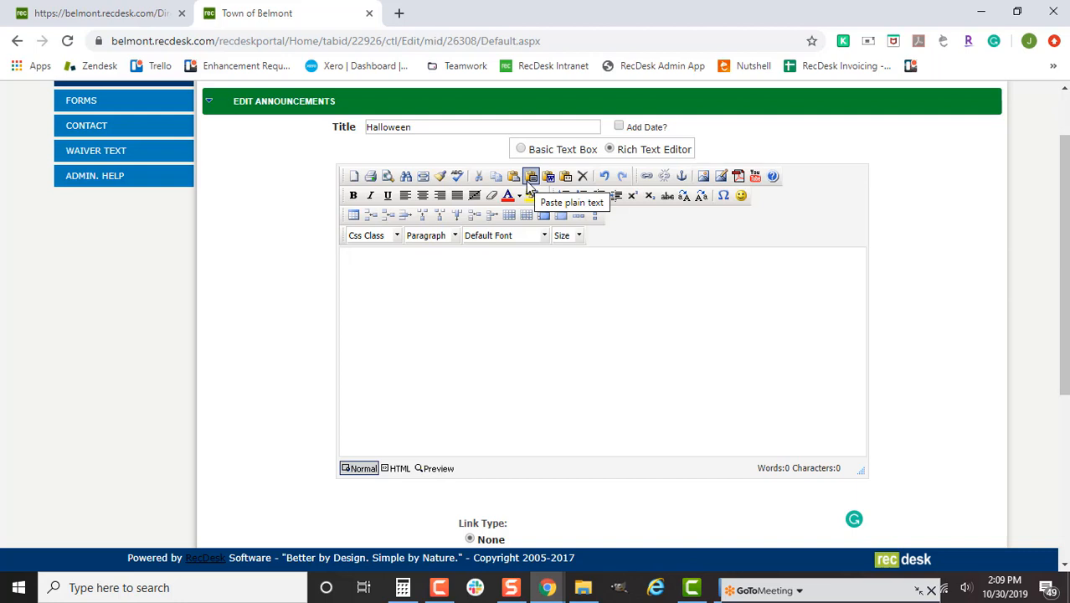
pyautogui.click(529, 178)
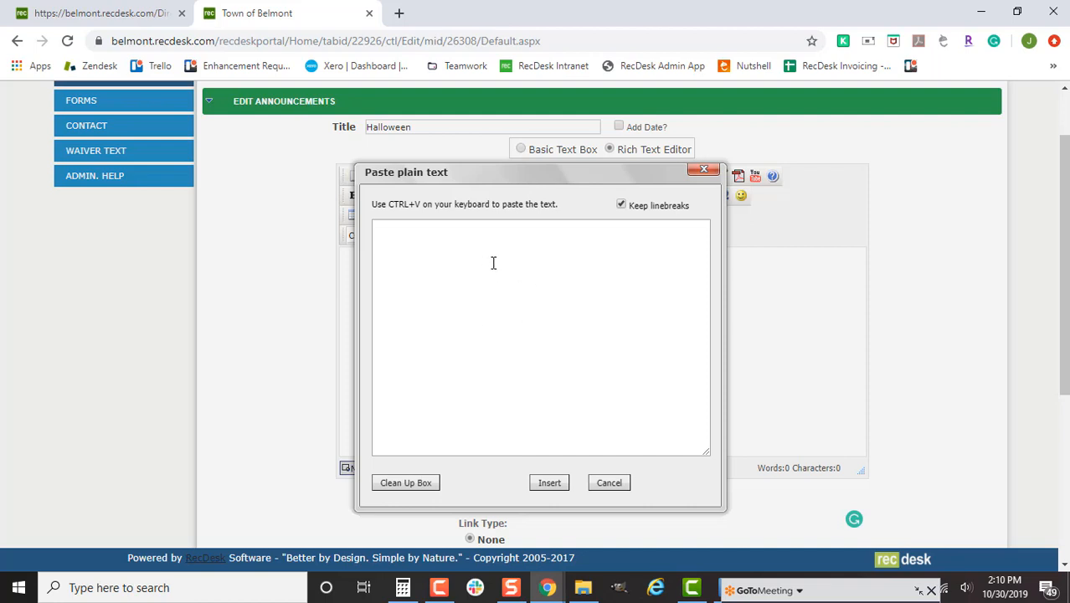
pyautogui.click(610, 483)
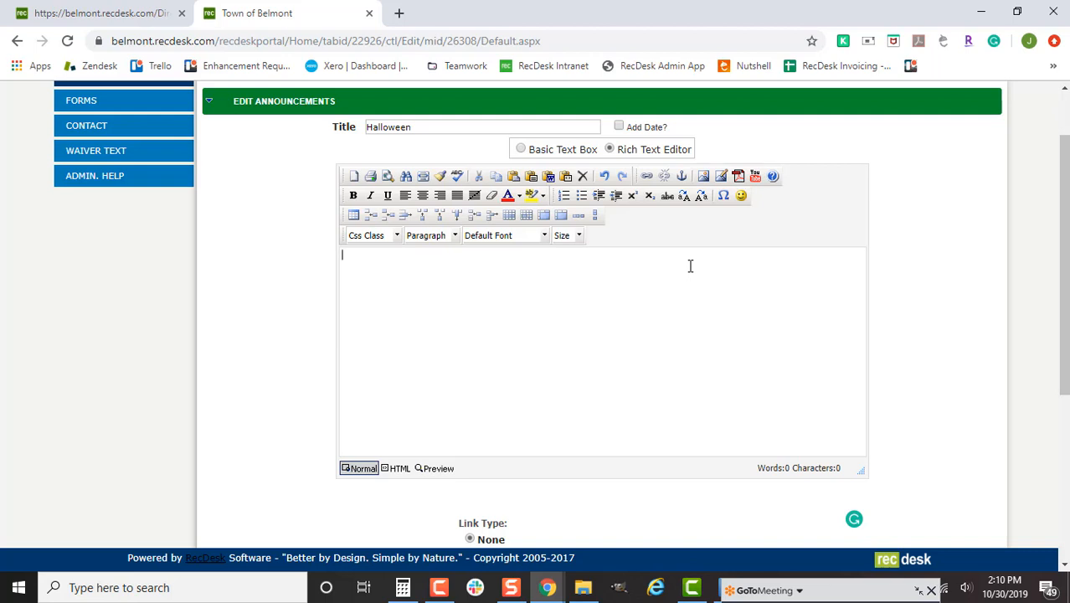
# - Try uploading Snowboarder (1).jpg from Downloads as an image; it is rejected as too large
pyautogui.click(721, 178)
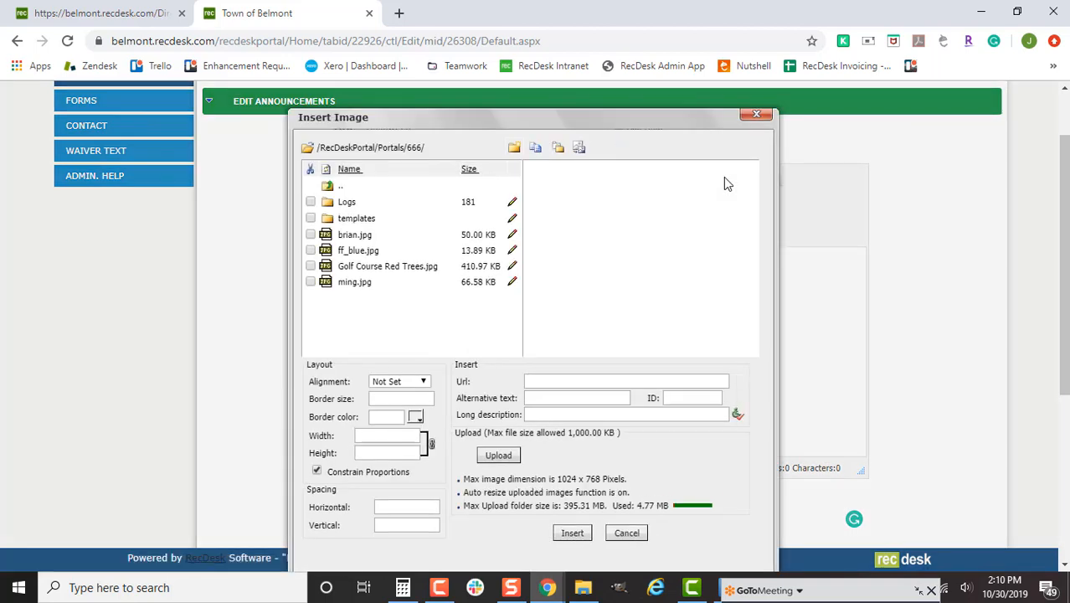
pyautogui.click(512, 460)
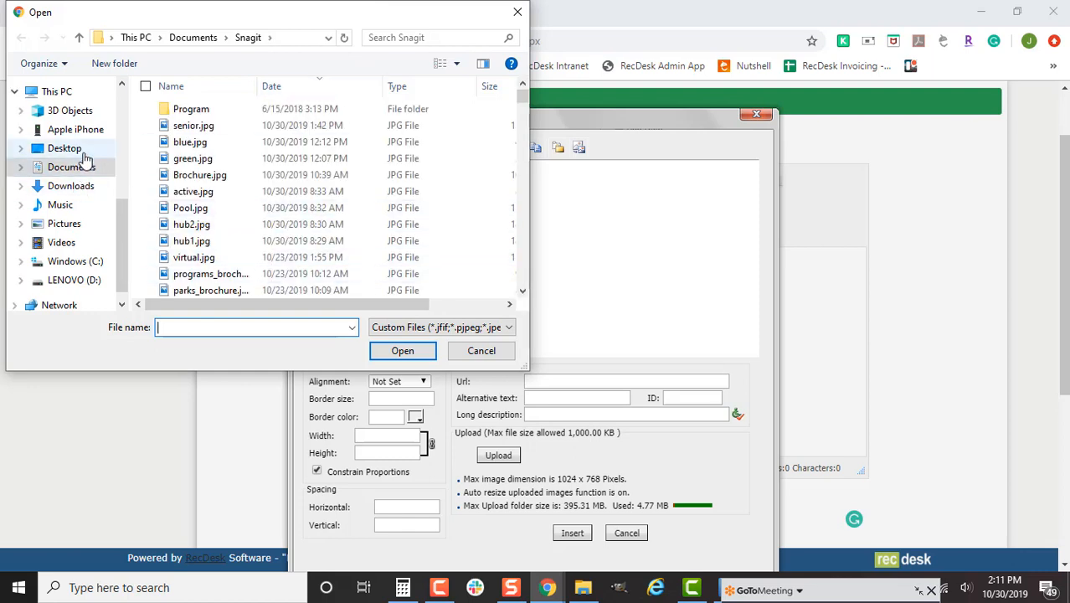
pyautogui.scroll(4, 84, 167)
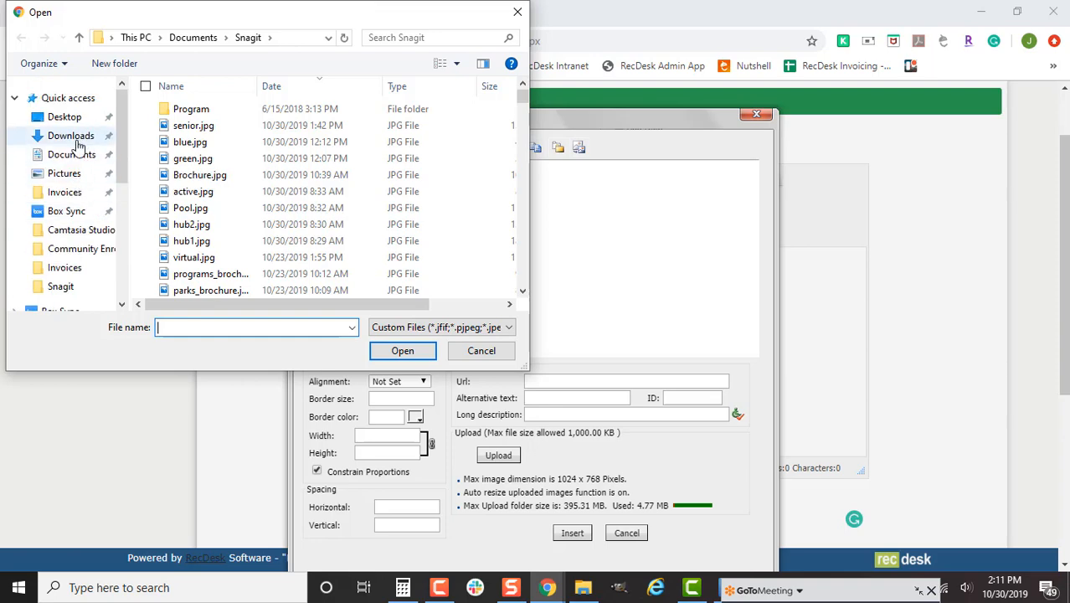
pyautogui.click(78, 137)
pyautogui.moveTo(521, 101); pyautogui.dragTo(521, 253)
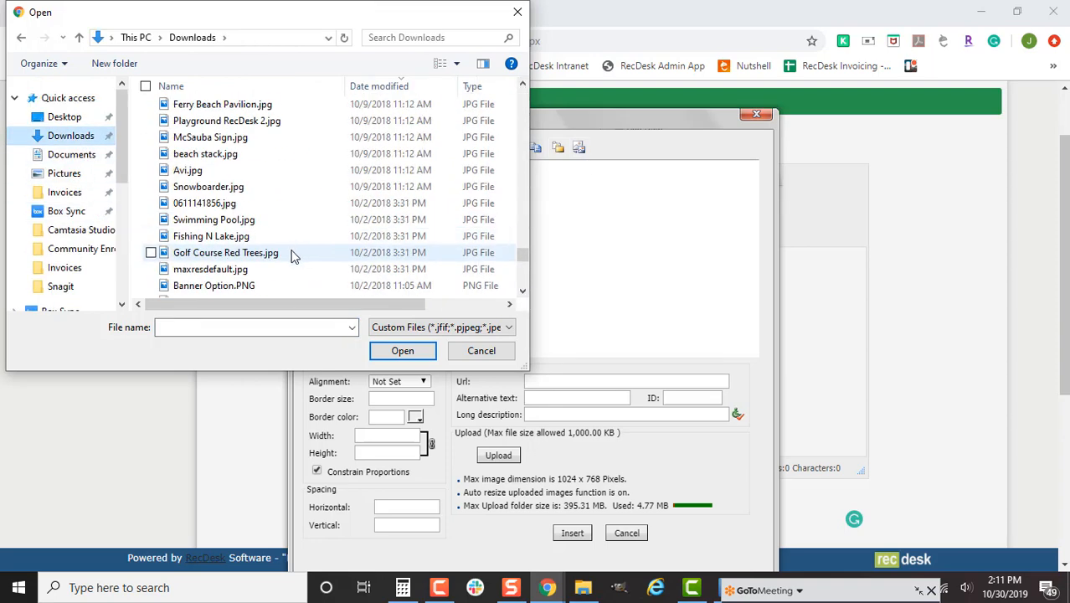
pyautogui.scroll(2, 284, 247)
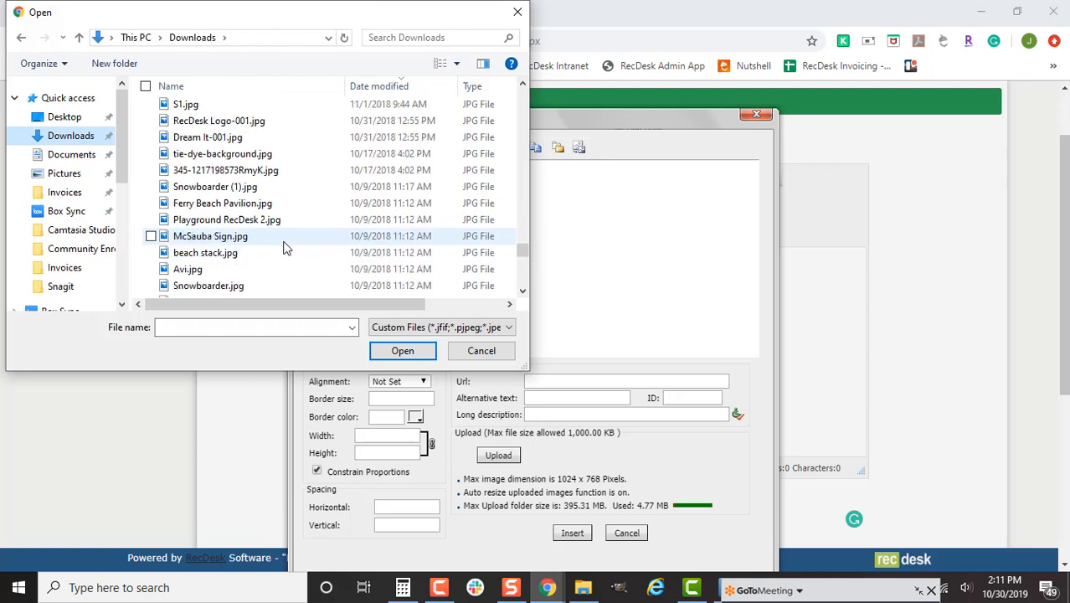
pyautogui.scroll(1, 283, 247)
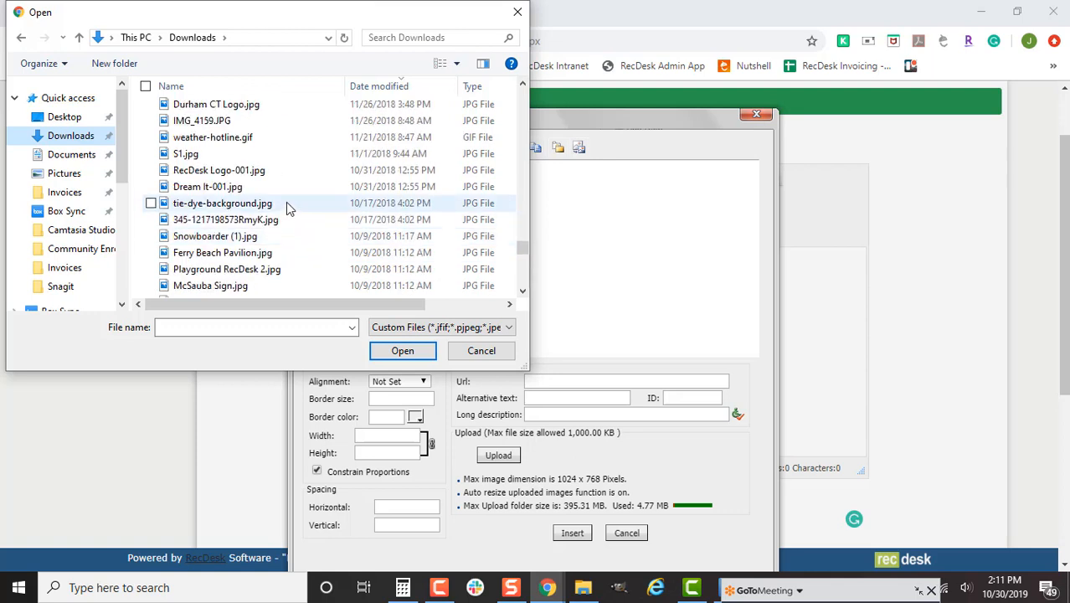
pyautogui.scroll(3, 283, 191)
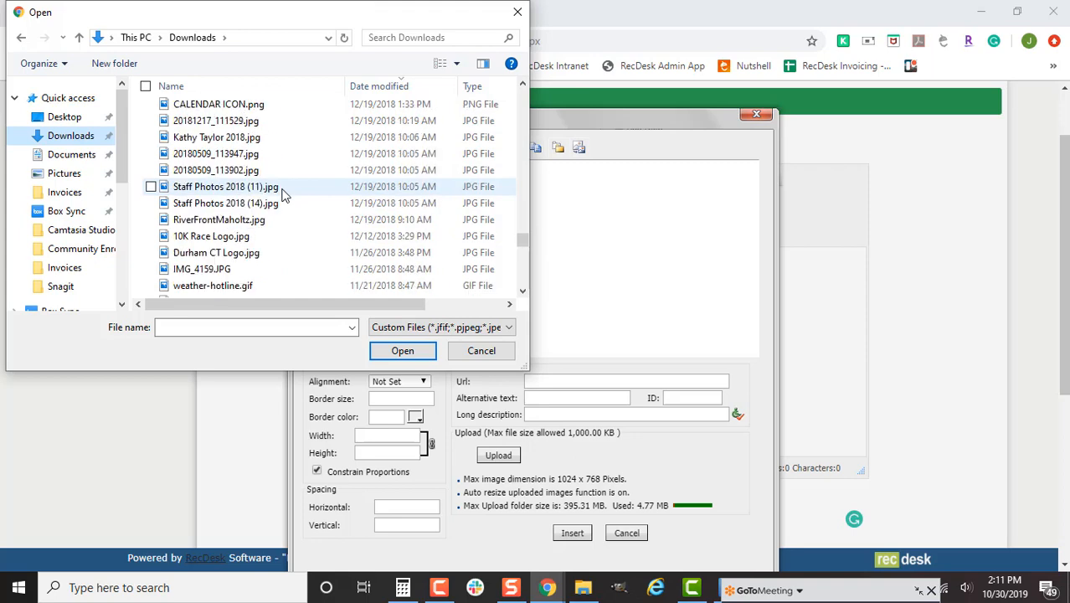
pyautogui.scroll(2, 283, 194)
pyautogui.scroll(-6, 282, 200)
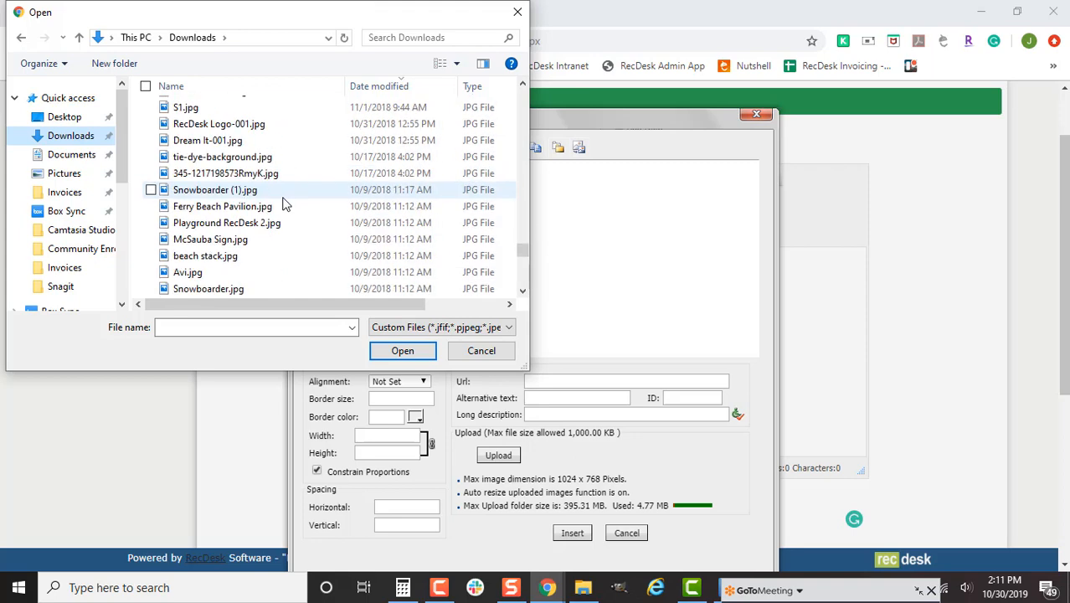
pyautogui.doubleClick(282, 197)
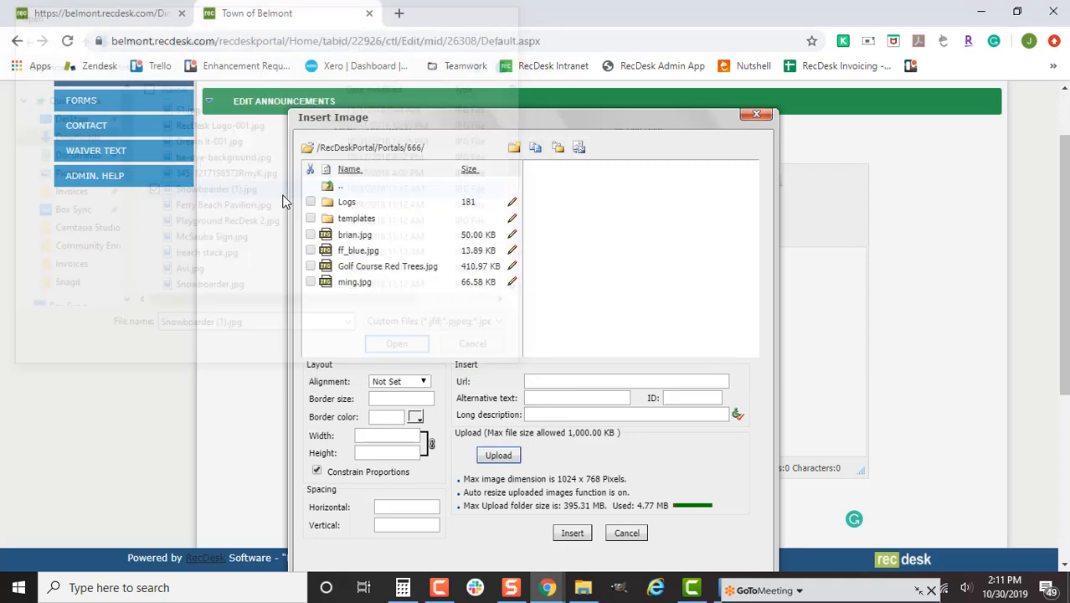
pyautogui.click(672, 178)
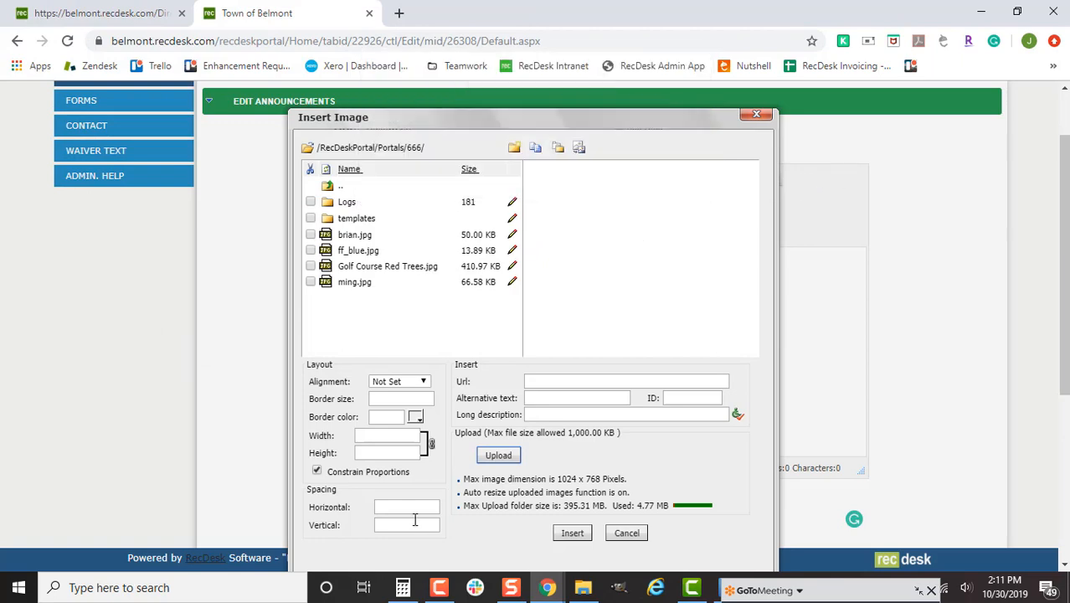
# - Upload Golf Course Red Trees.jpg from Downloads instead, accepting the file-already-exists warning
pyautogui.click(498, 457)
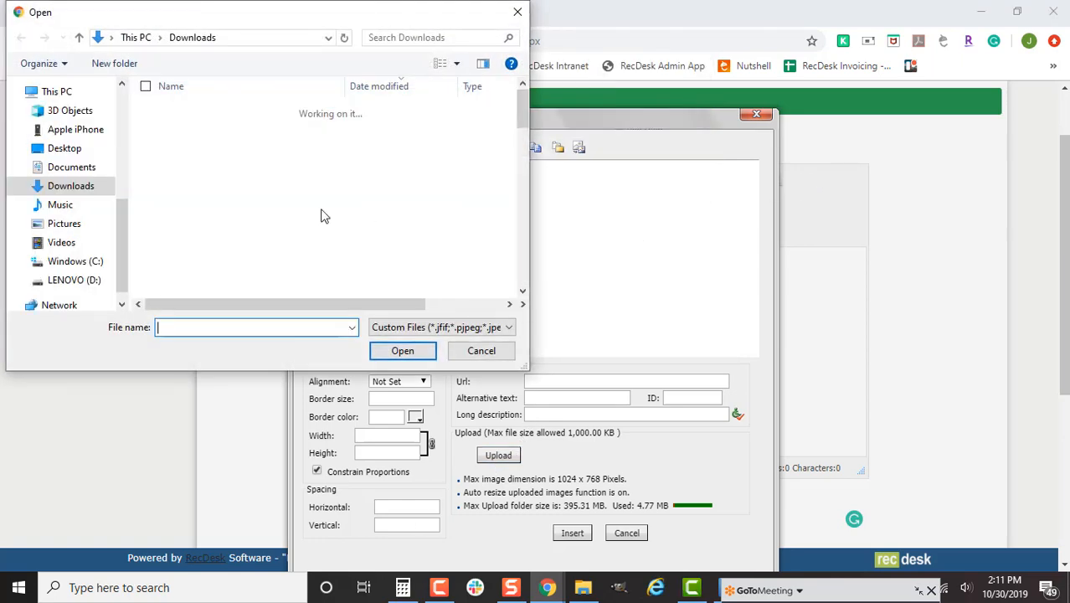
pyautogui.moveTo(522, 96); pyautogui.dragTo(513, 298)
pyautogui.scroll(3, 297, 256)
pyautogui.scroll(1, 300, 264)
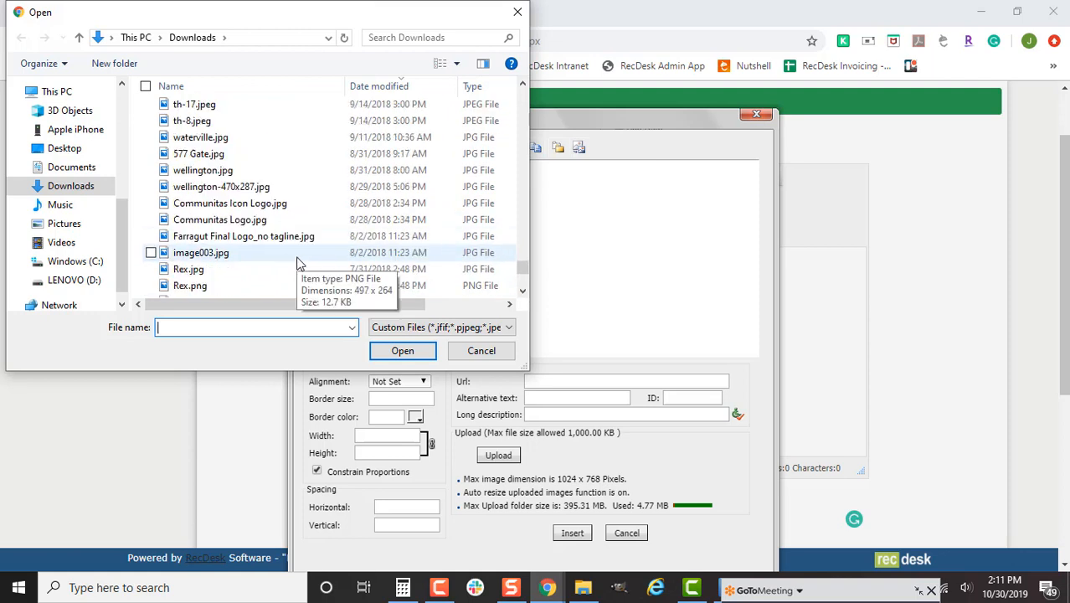
pyautogui.scroll(1, 270, 263)
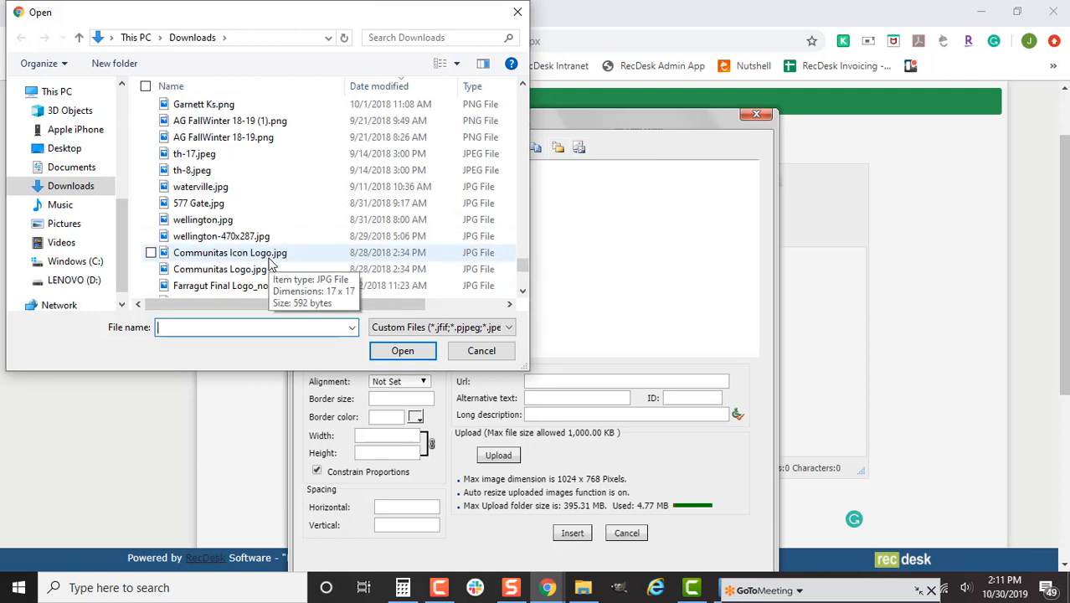
pyautogui.scroll(2, 264, 229)
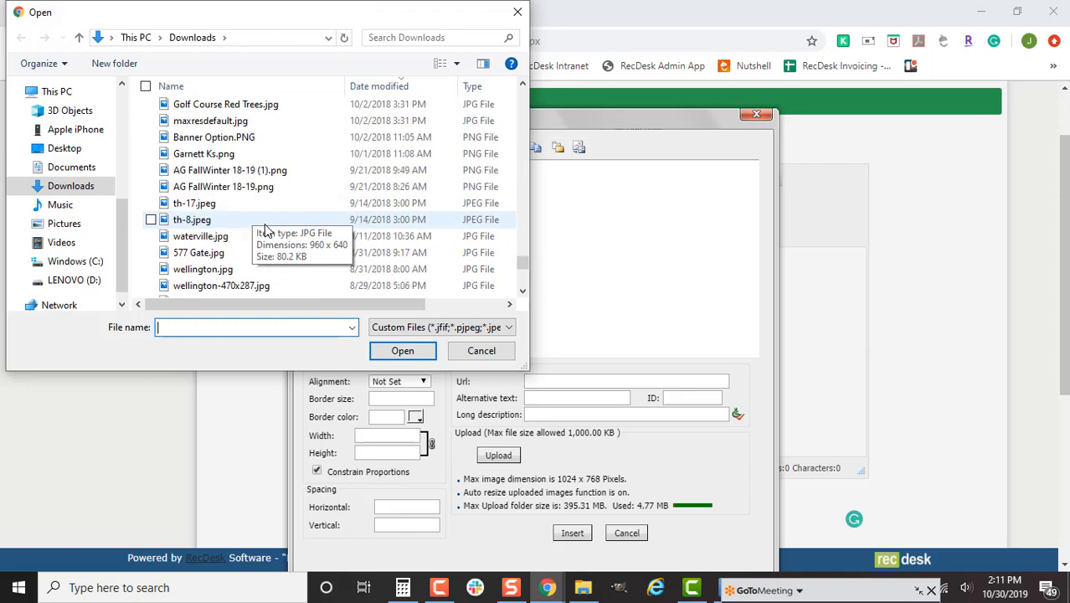
pyautogui.doubleClick(251, 153)
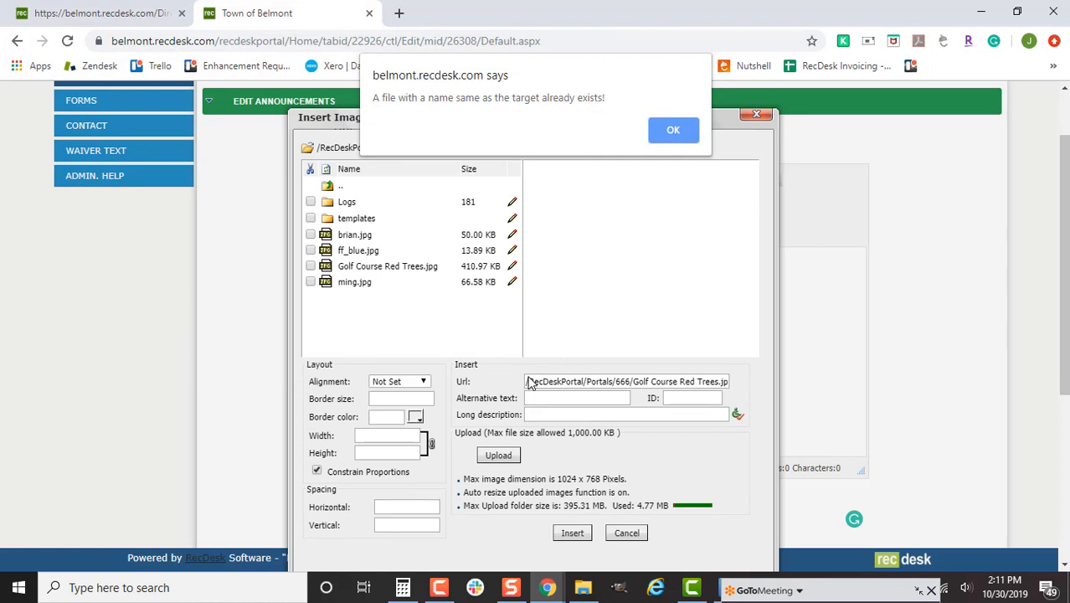
pyautogui.click(669, 130)
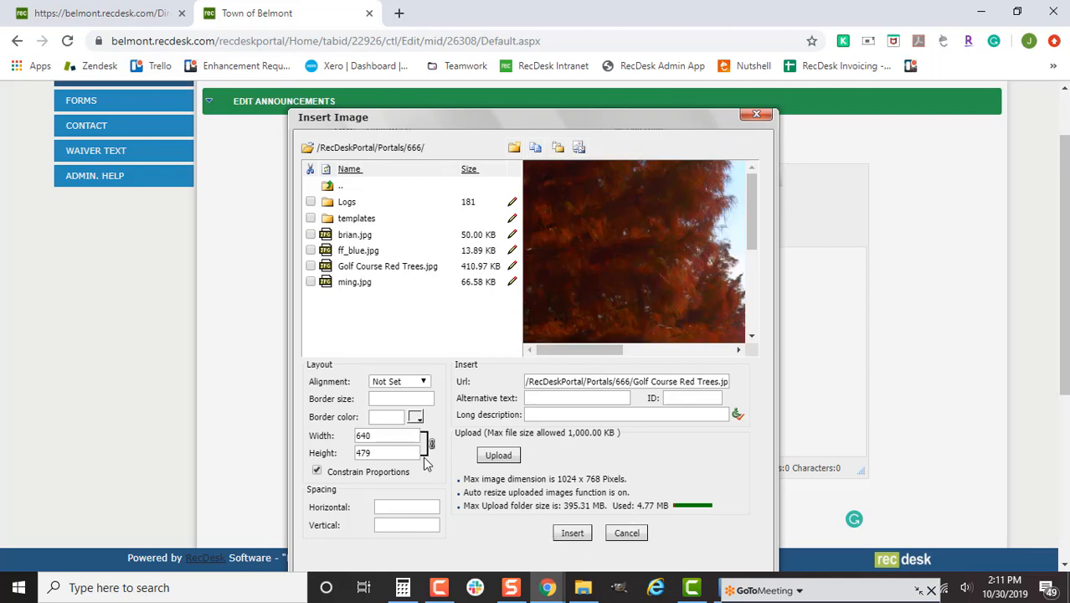
# - Set the image width to 641, turn off Constrain Proportions, and insert the photo
pyautogui.click(391, 434)
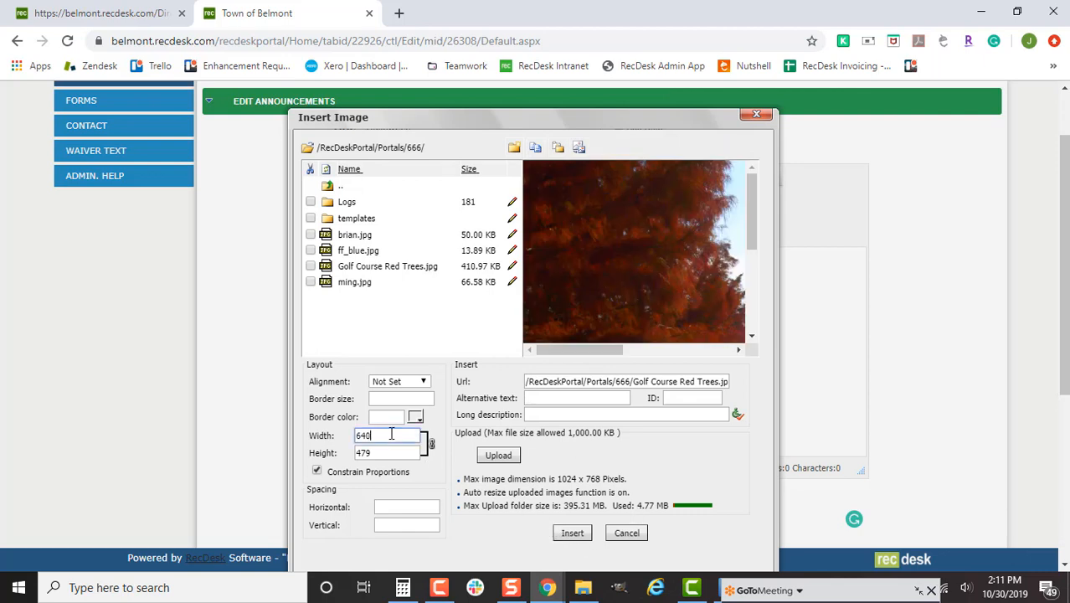
pyautogui.press('BackSpace')
pyautogui.write('1')
pyautogui.click(317, 471)
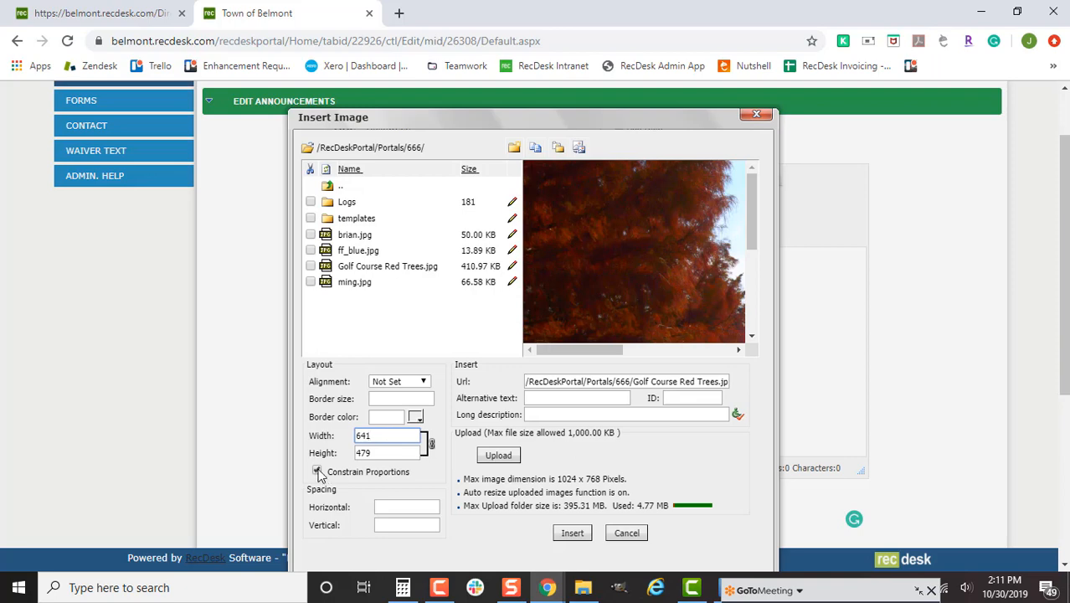
pyautogui.click(572, 533)
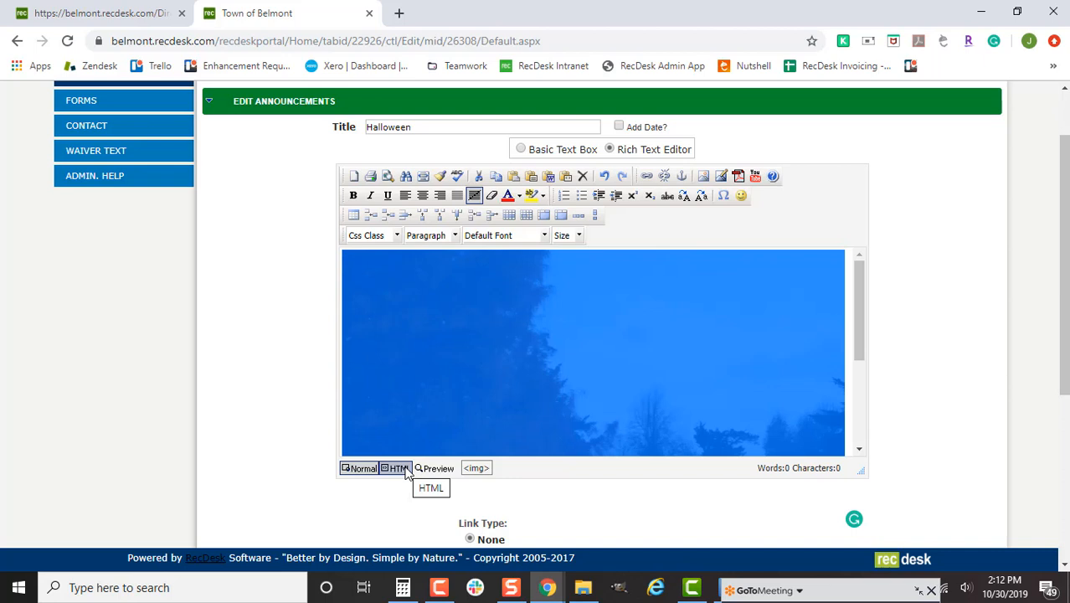
# - In HTML view, change the photo width to 100% and remove height="479", then preview and return to Normal
pyautogui.click(407, 472)
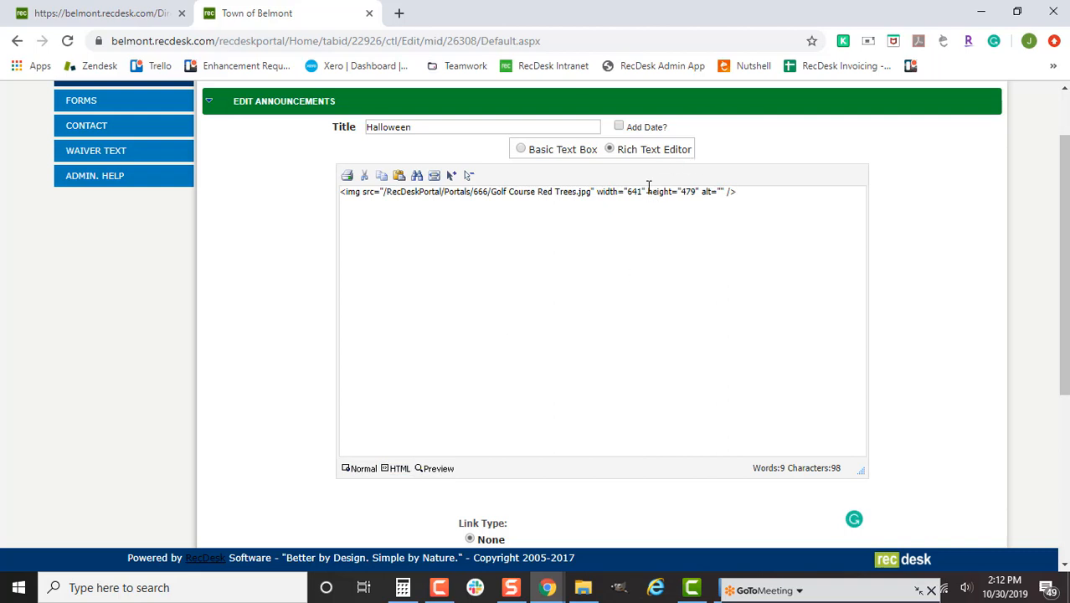
pyautogui.moveTo(627, 191); pyautogui.dragTo(643, 188)
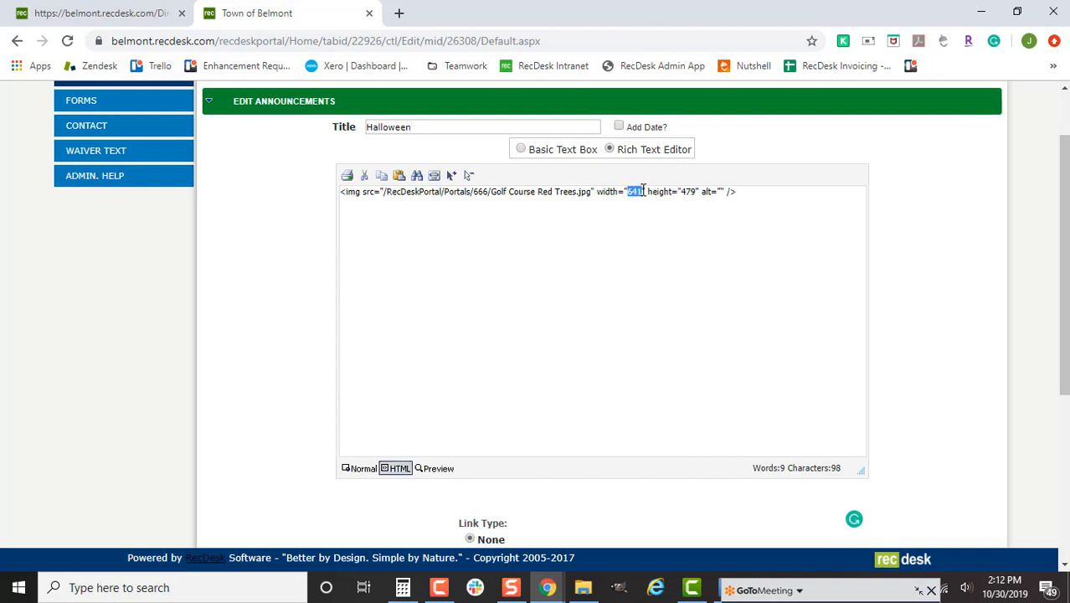
pyautogui.write('100%')
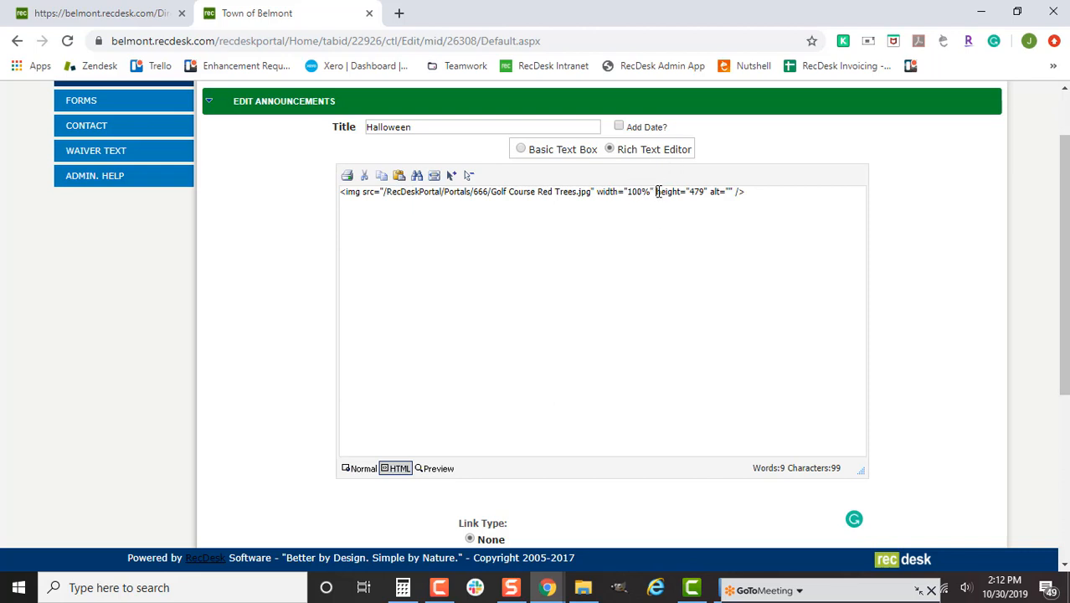
pyautogui.moveTo(657, 191); pyautogui.dragTo(704, 193)
pyautogui.press('Delete')
pyautogui.click(436, 467)
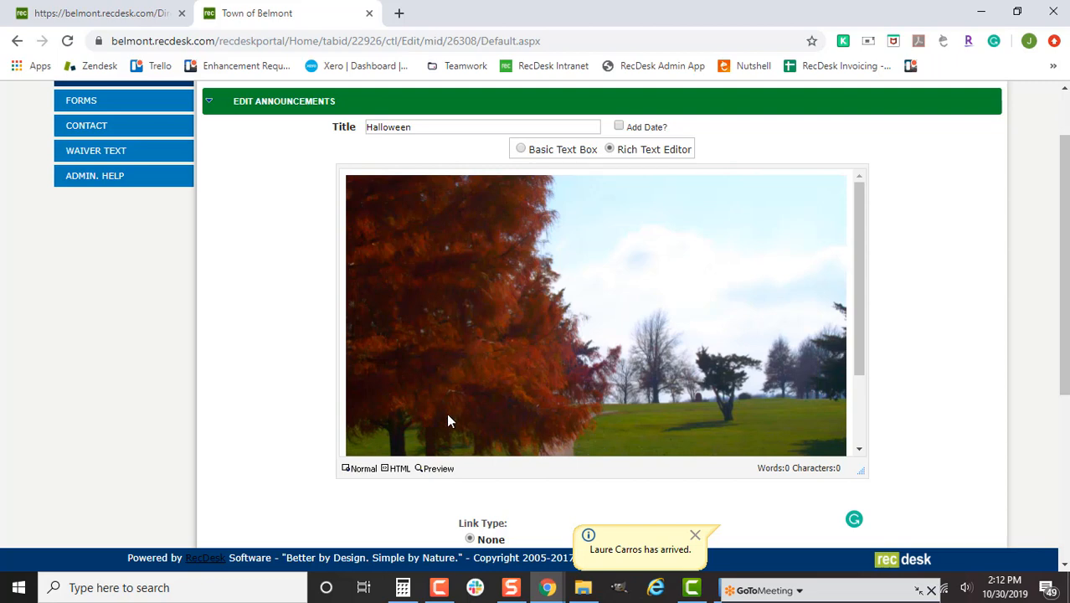
pyautogui.click(364, 468)
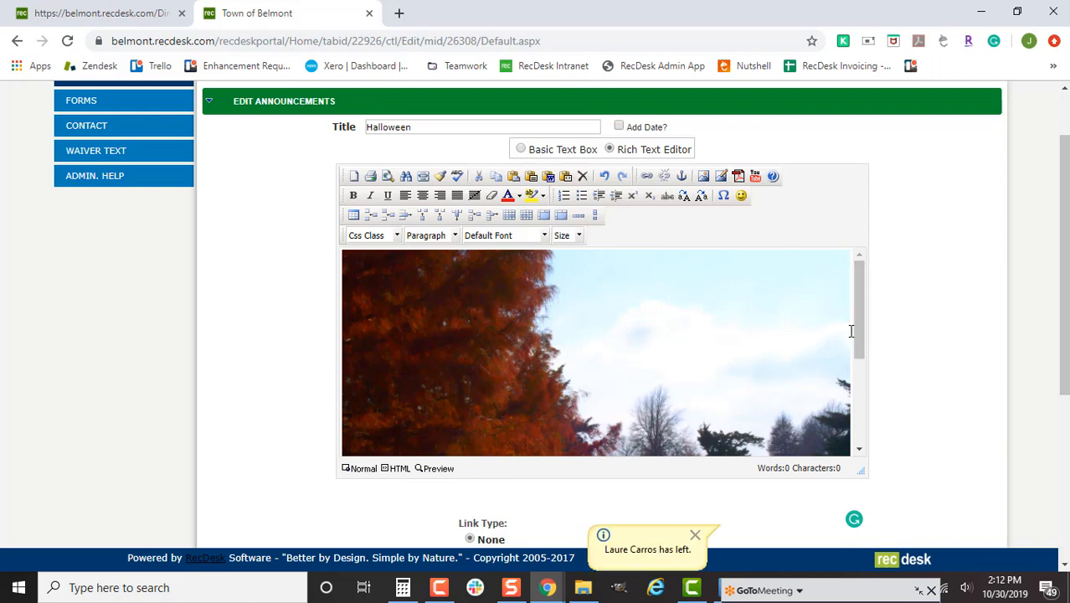
# - Open the Oakridge community site and its New Too Fall Golf 2019 page under Programs > All
pyautogui.click(400, 15)
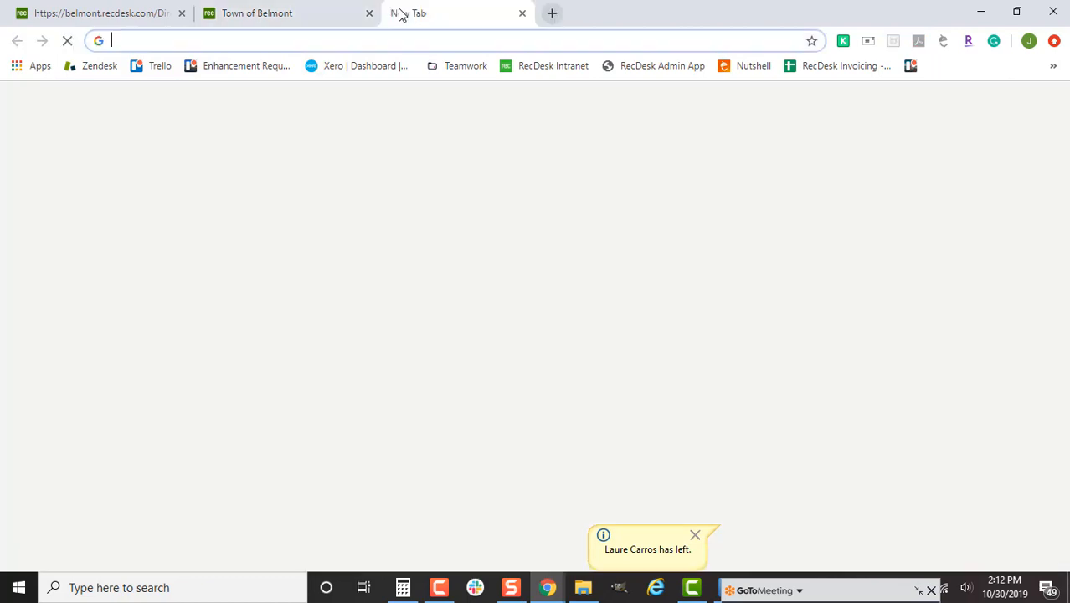
pyautogui.write('oa')
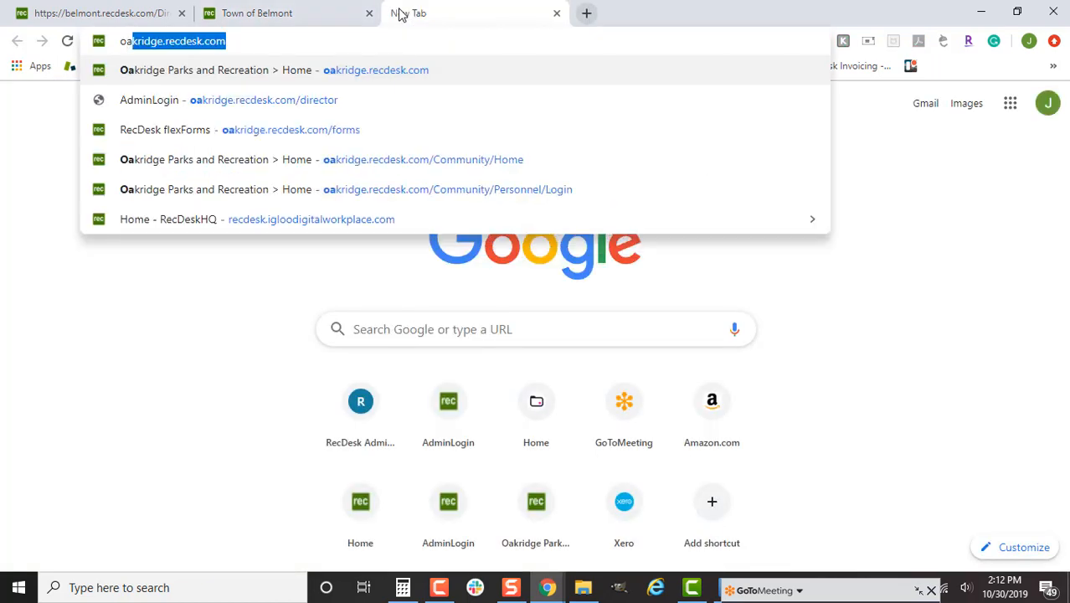
pyautogui.press('Return')
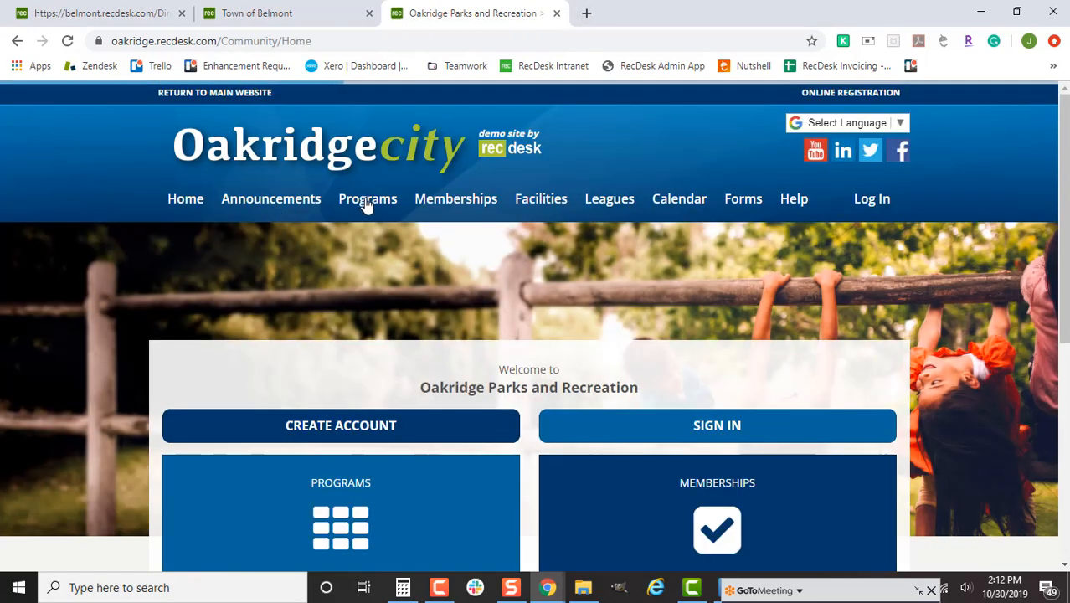
pyautogui.moveTo(368, 202)
pyautogui.click(363, 251)
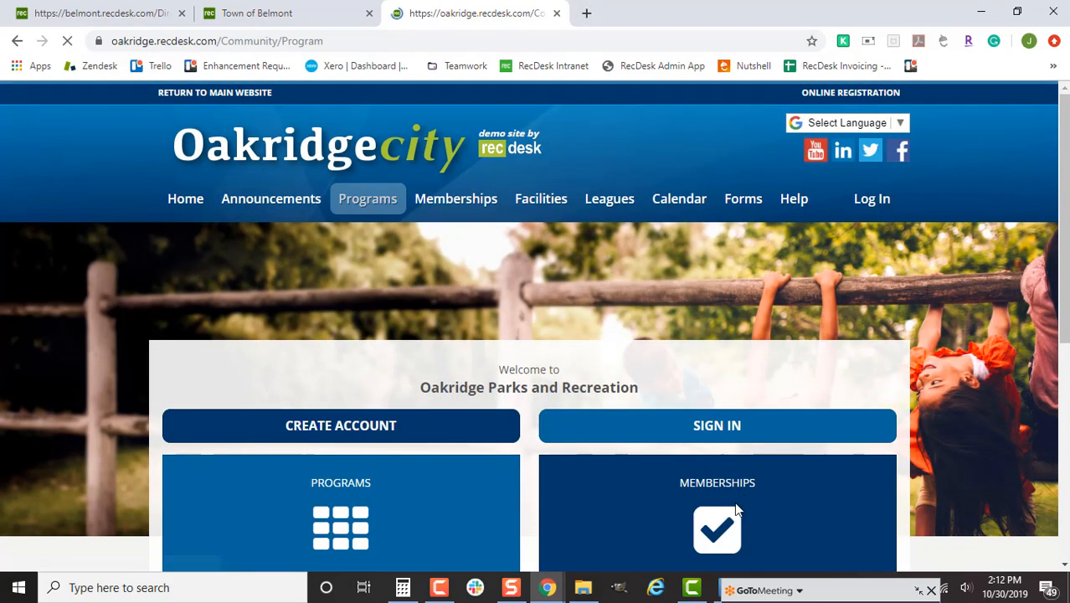
pyautogui.scroll(-3, 724, 490)
pyautogui.click(433, 410)
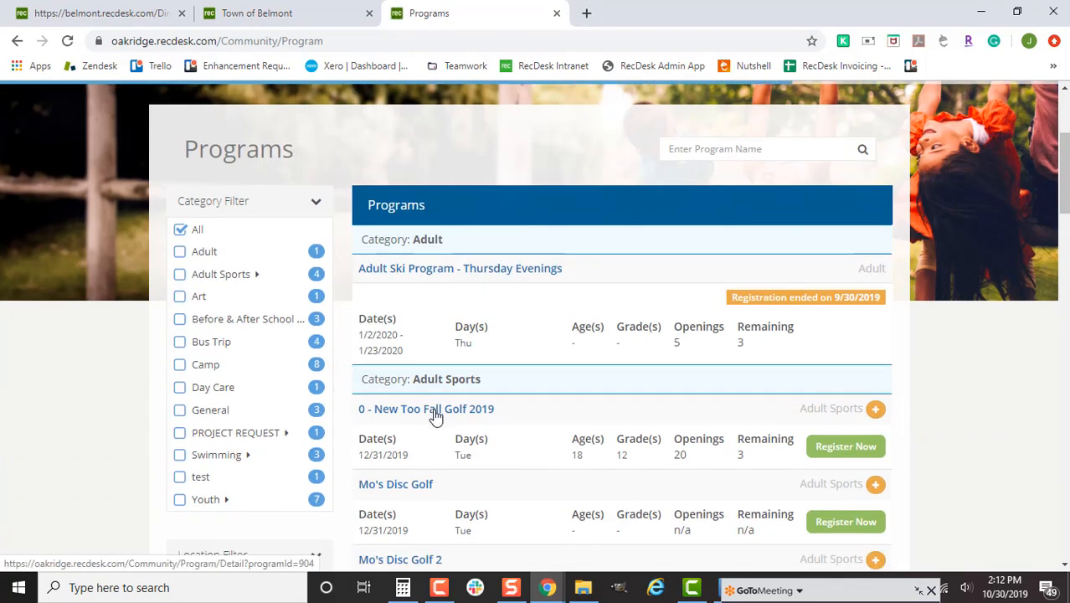
# - Copy the golf program page's URL and return to the Town of Belmont announcement tab
pyautogui.scroll(-2, 821, 407)
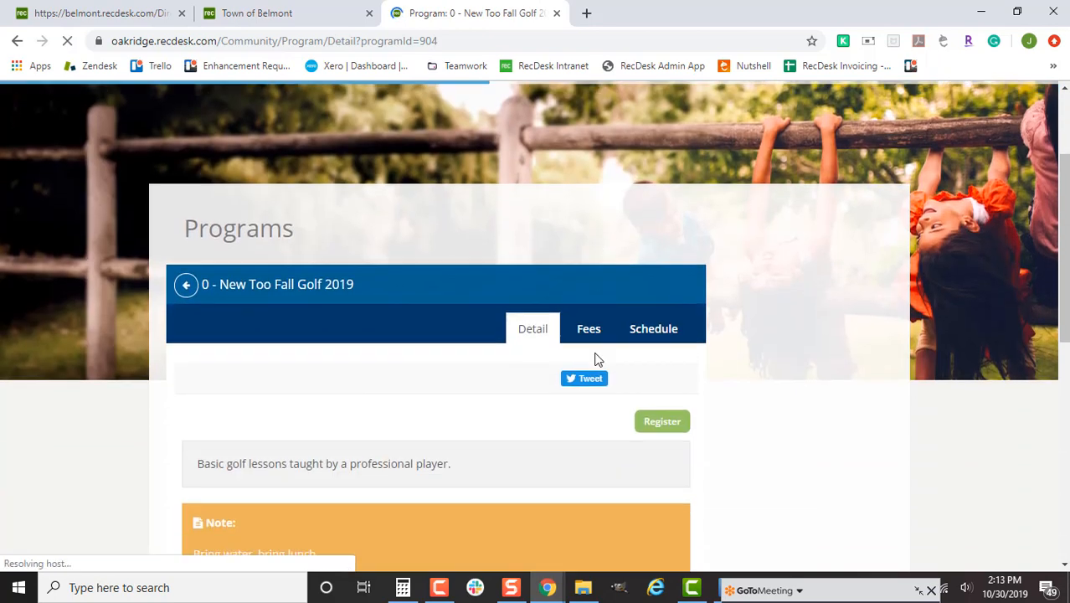
pyautogui.click(427, 39)
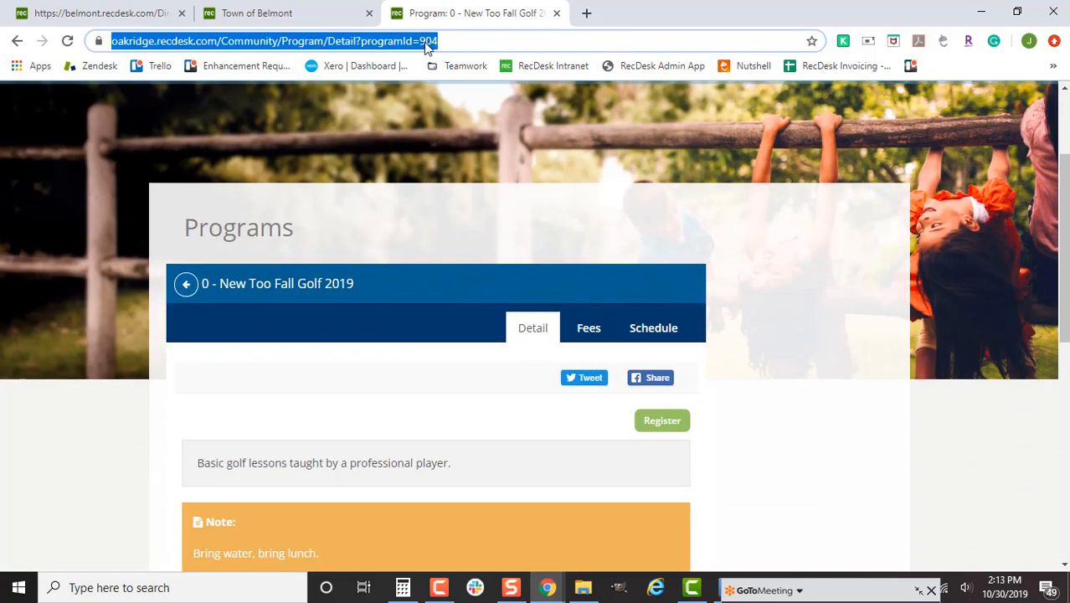
pyautogui.rightClick(425, 41)
pyautogui.click(500, 130)
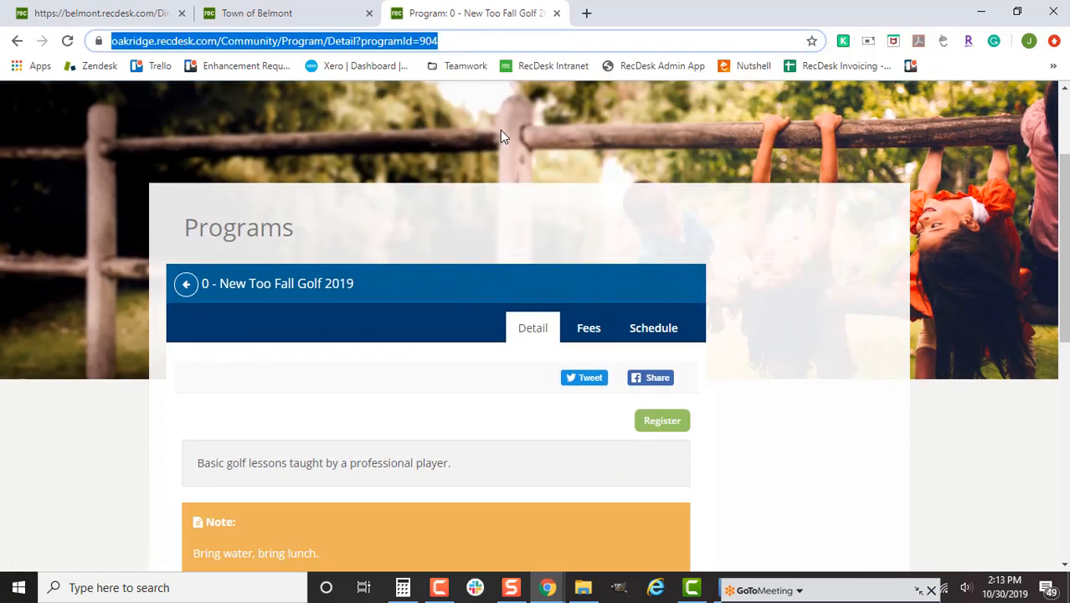
pyautogui.click(321, 14)
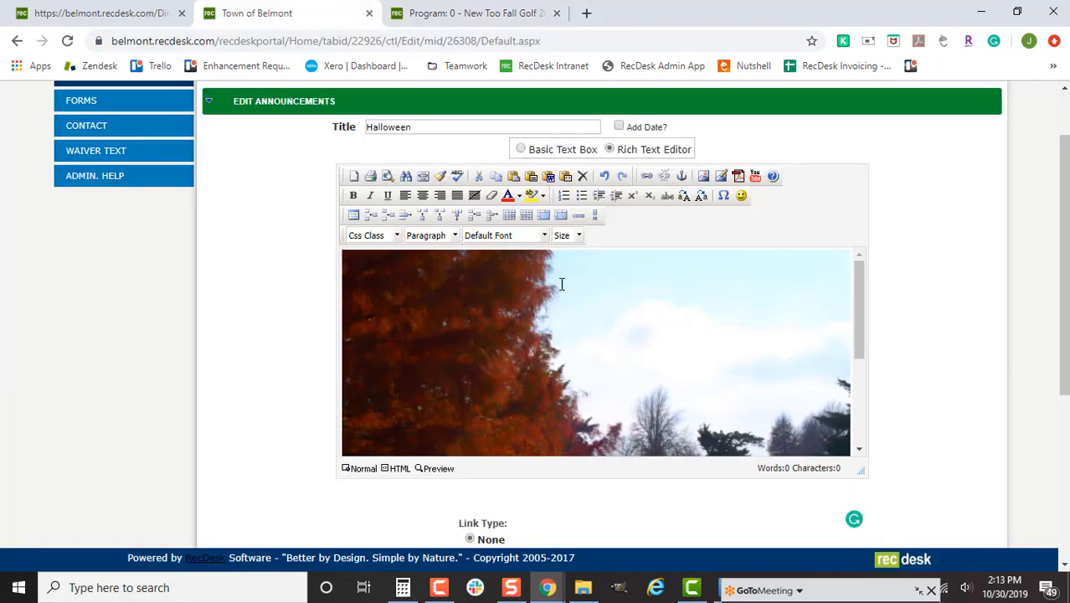
# - Link the autumn tree image to the pasted New Too Fall Golf 2019 program page URL
pyautogui.click(844, 383)
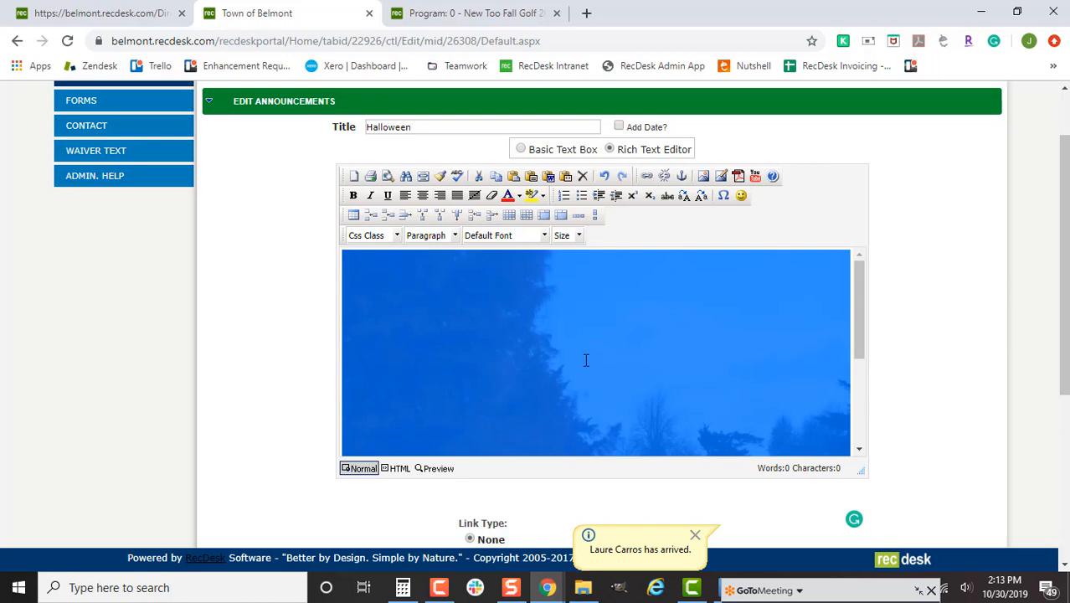
pyautogui.click(648, 179)
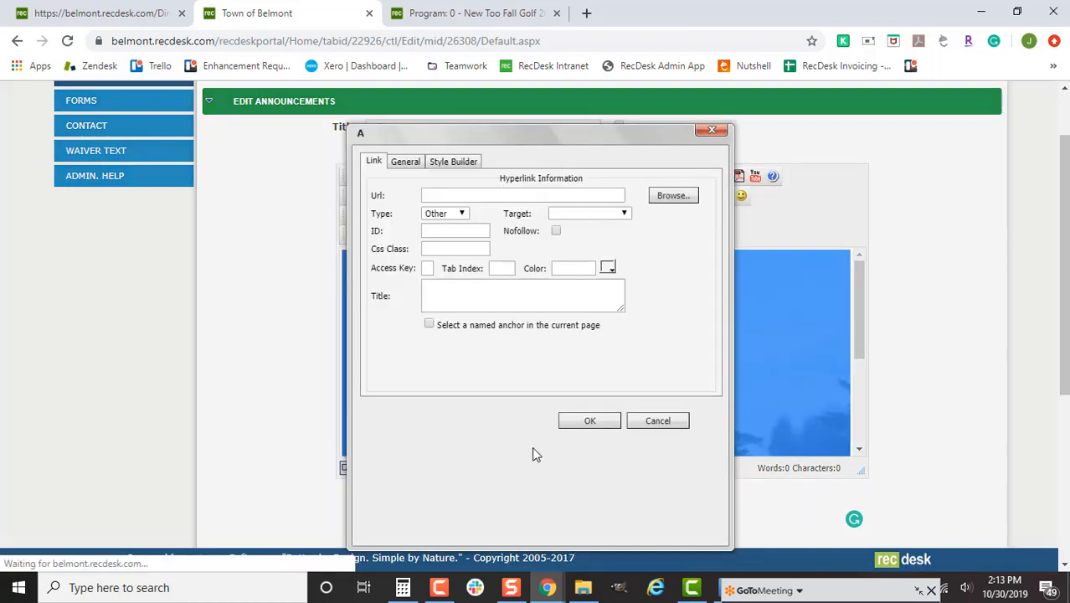
pyautogui.click(497, 195)
pyautogui.hotkey('ctrl', 'v')
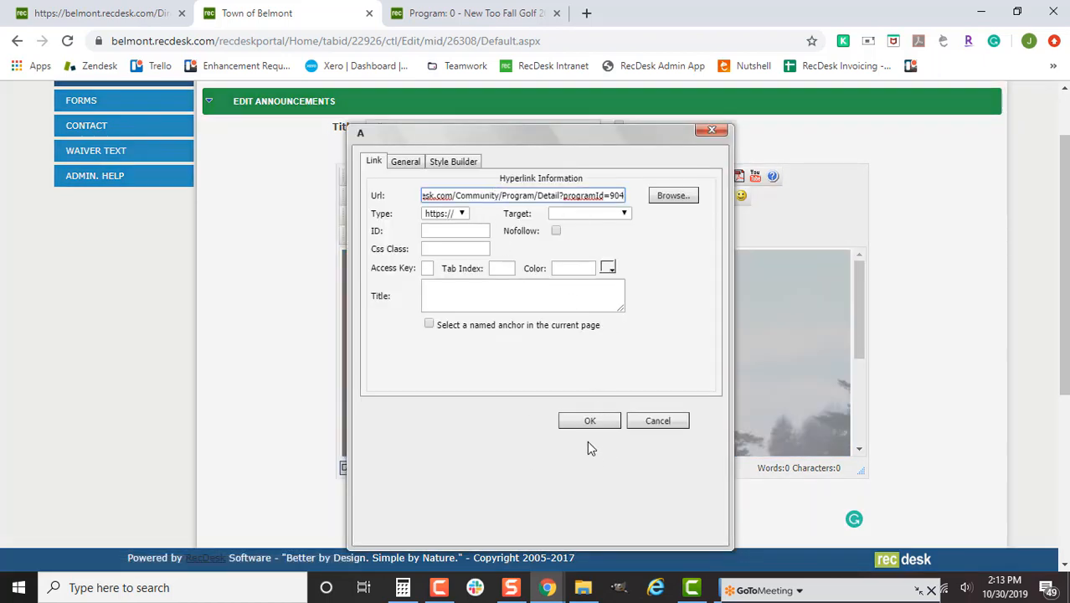
pyautogui.click(588, 422)
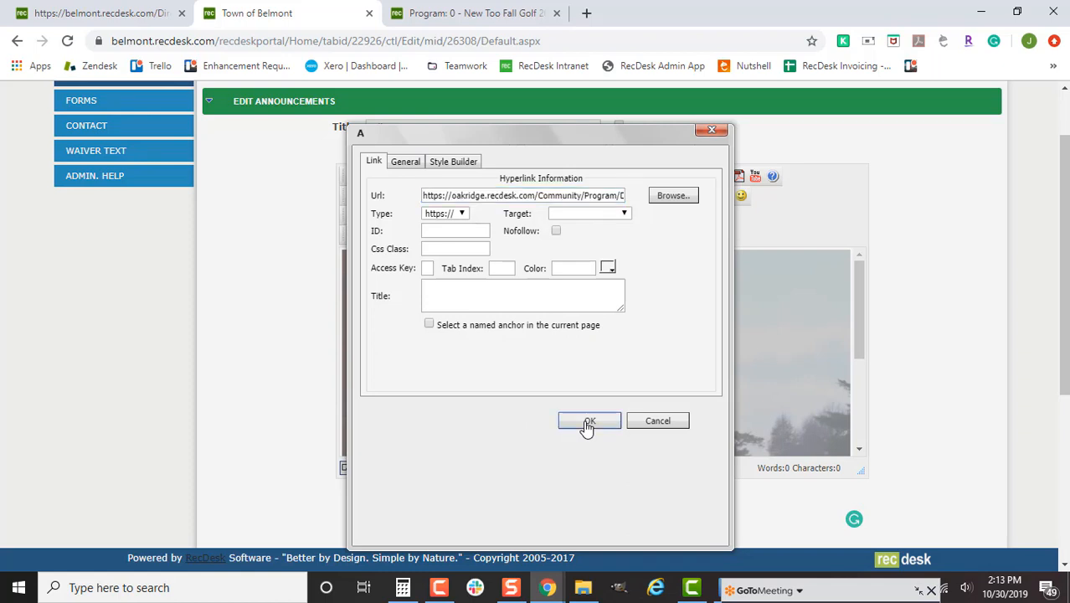
# - In Preview, test that the image opens the program page, then return to the editor tab
pyautogui.click(436, 468)
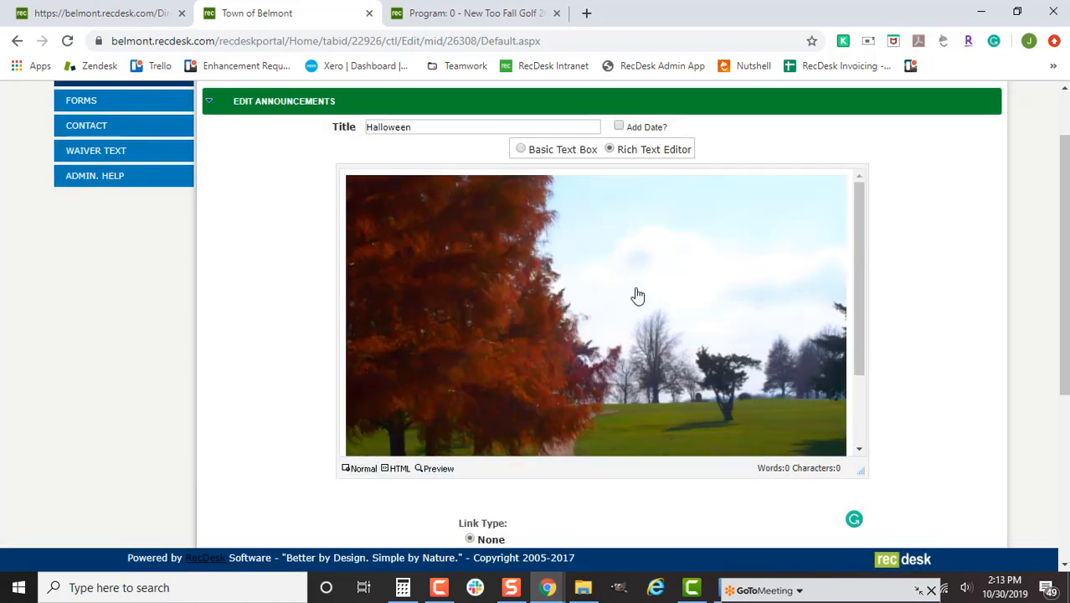
pyautogui.click(586, 329)
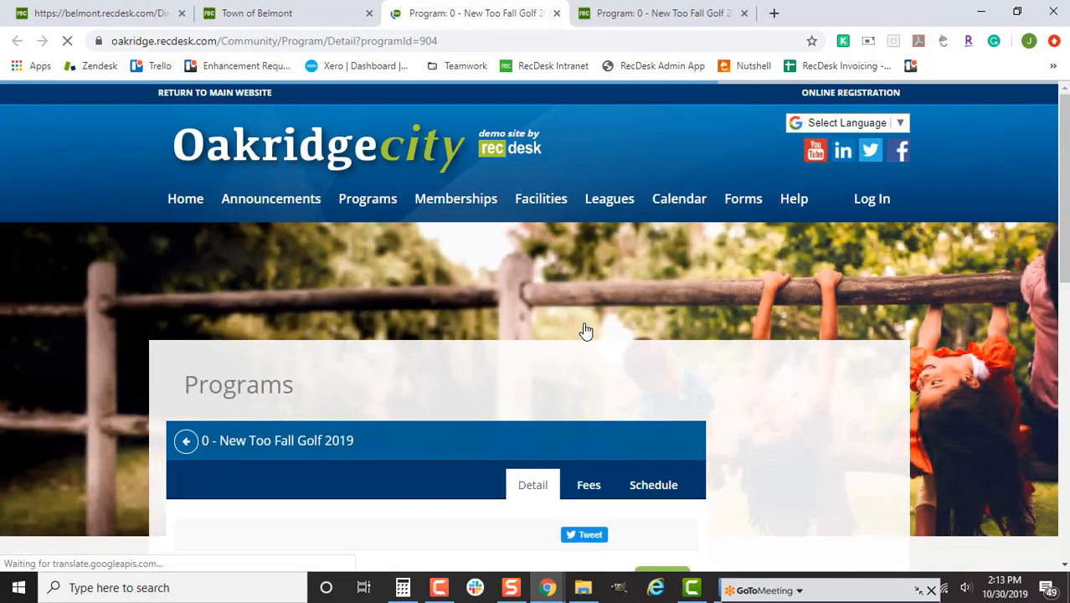
pyautogui.scroll(-2, 586, 335)
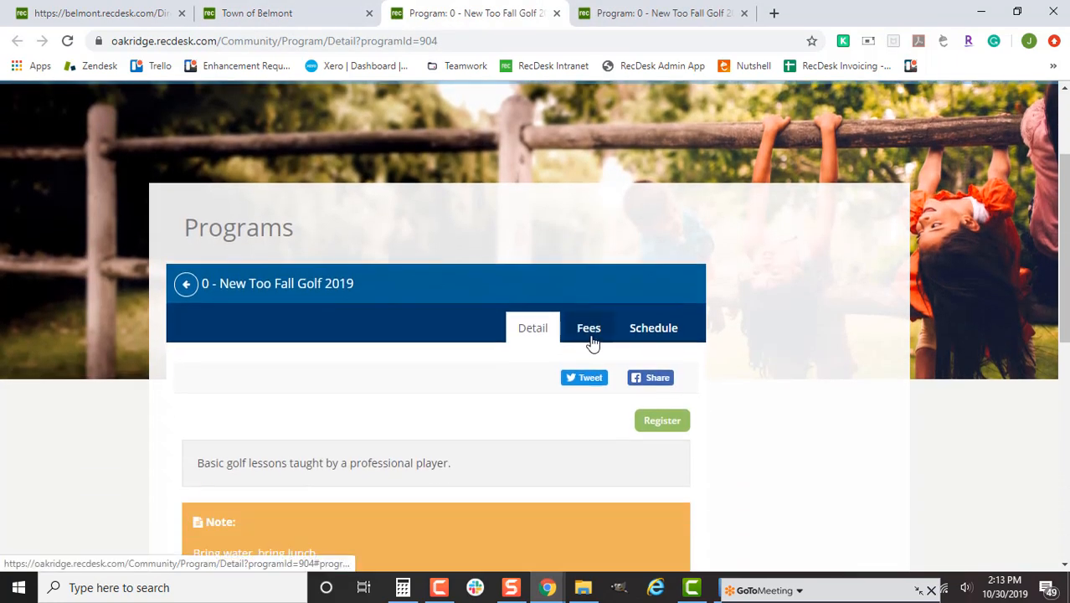
pyautogui.click(277, 14)
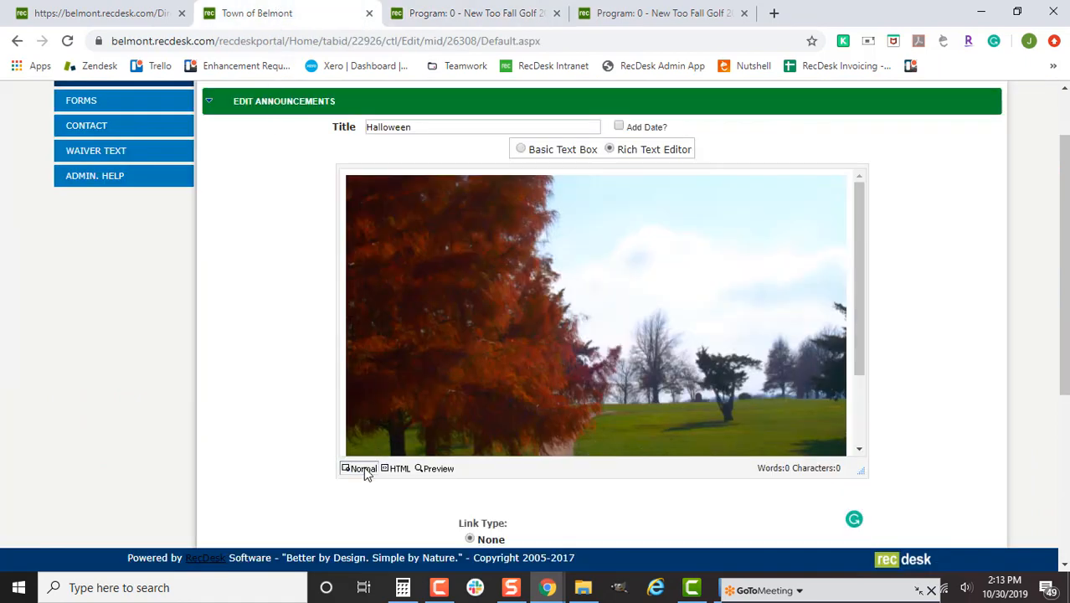
# - Back in Normal view, delete the tree image from the announcement body
pyautogui.click(365, 468)
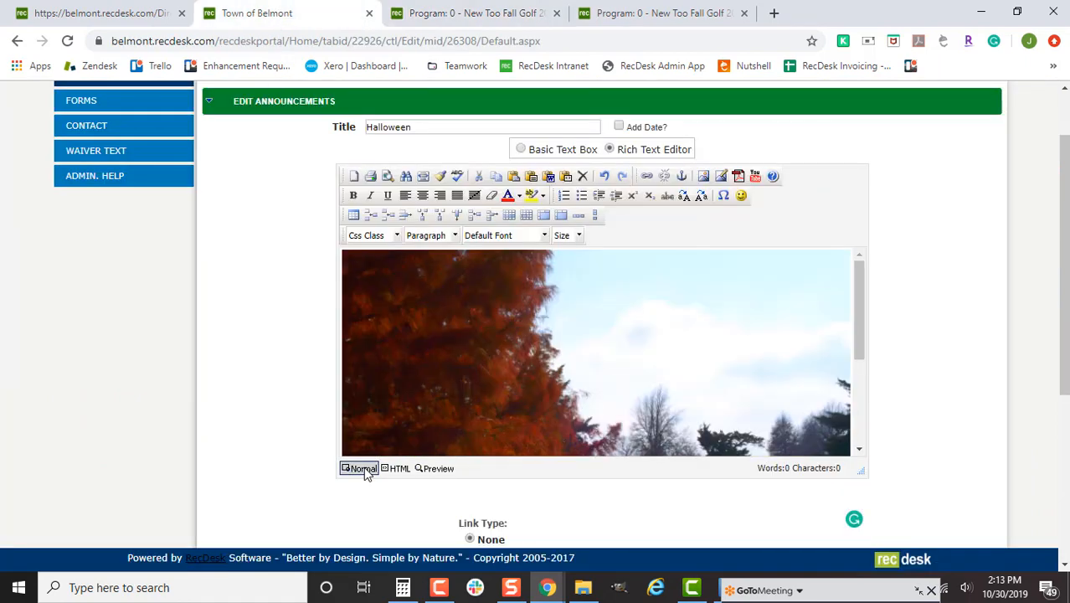
pyautogui.click(831, 383)
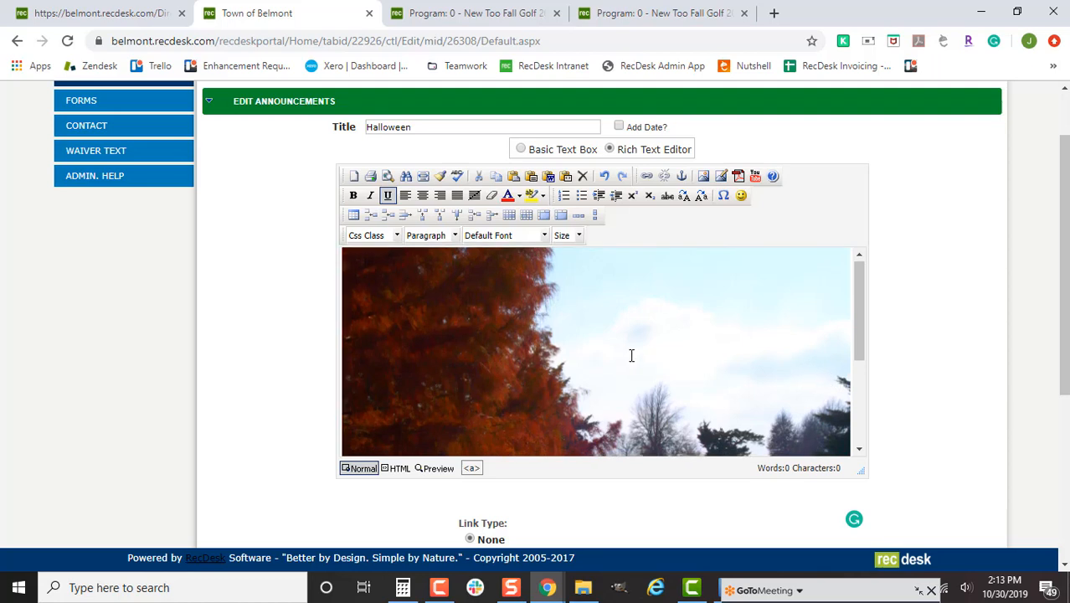
pyautogui.doubleClick(631, 356)
pyautogui.click(712, 132)
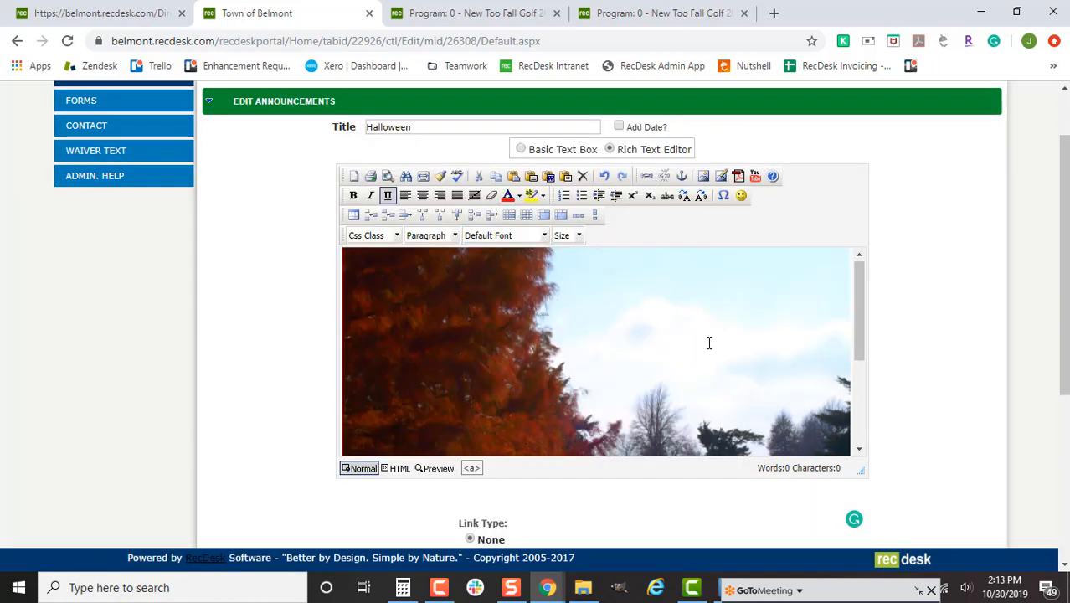
pyautogui.press('Delete')
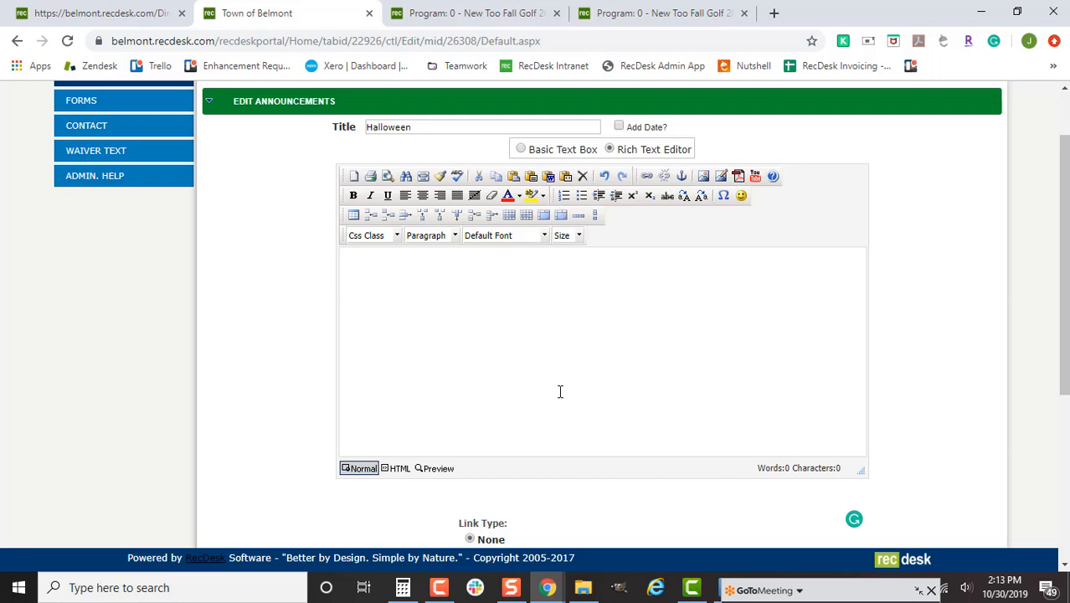
# - Insert a 1x3 table and type 'type words in the middle' in the middle cell
pyautogui.click(353, 215)
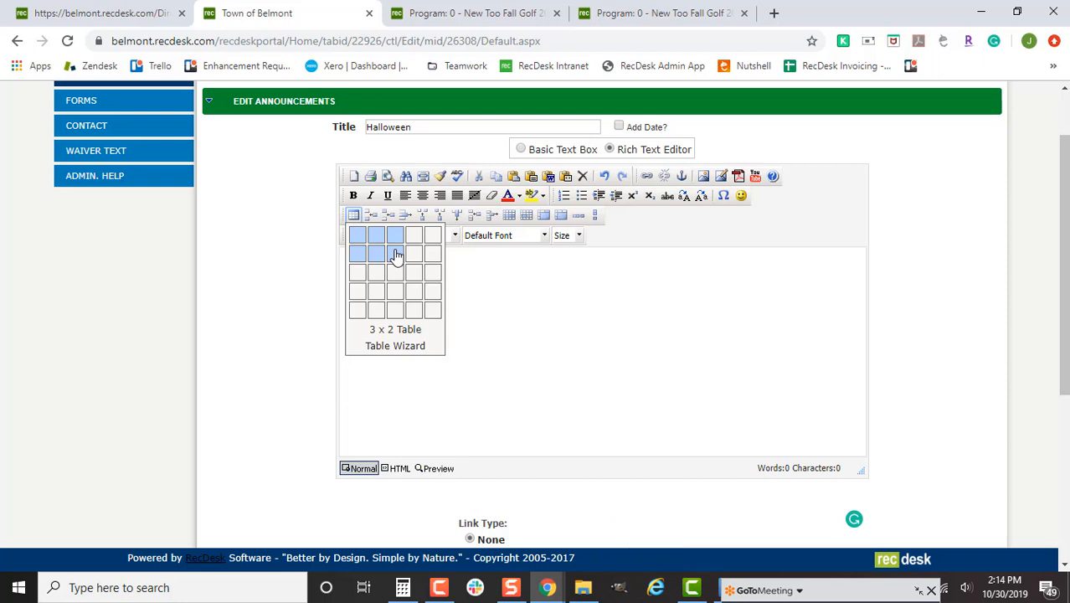
pyautogui.click(397, 237)
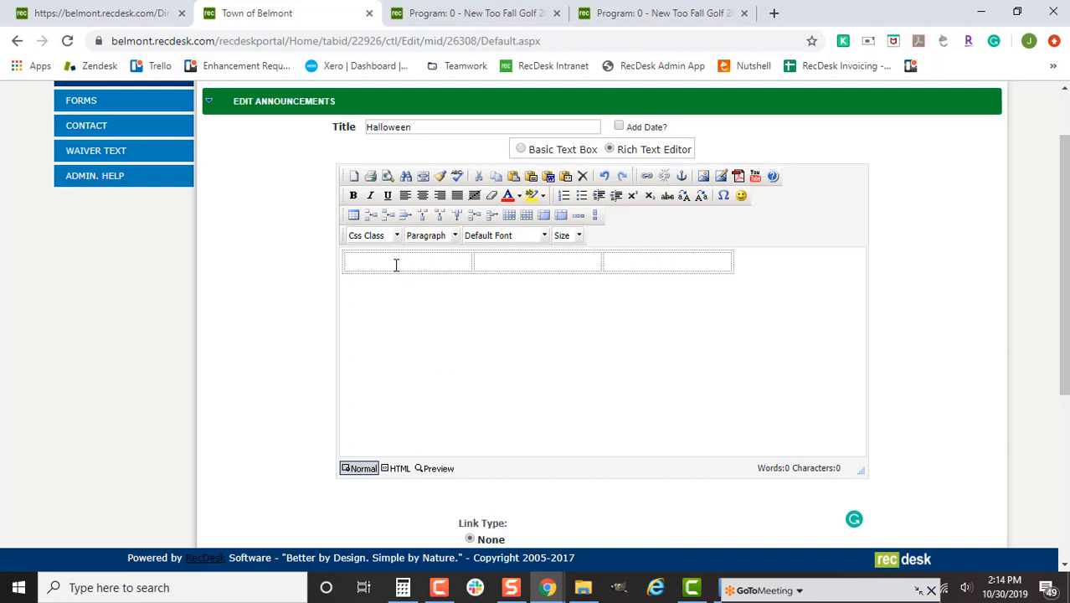
pyautogui.click(397, 262)
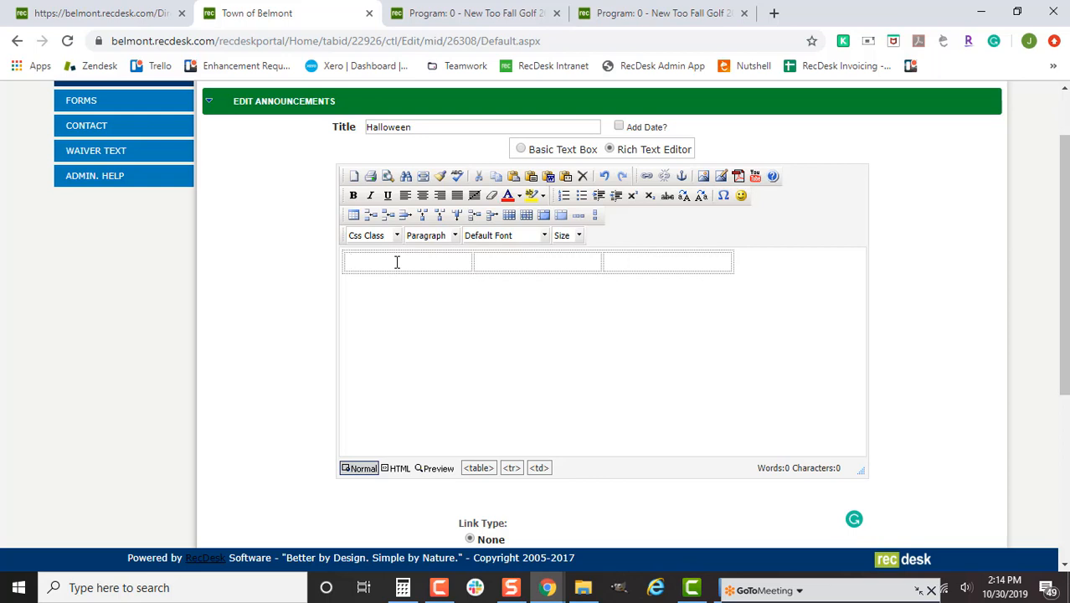
pyautogui.click(508, 261)
pyautogui.write('type w')
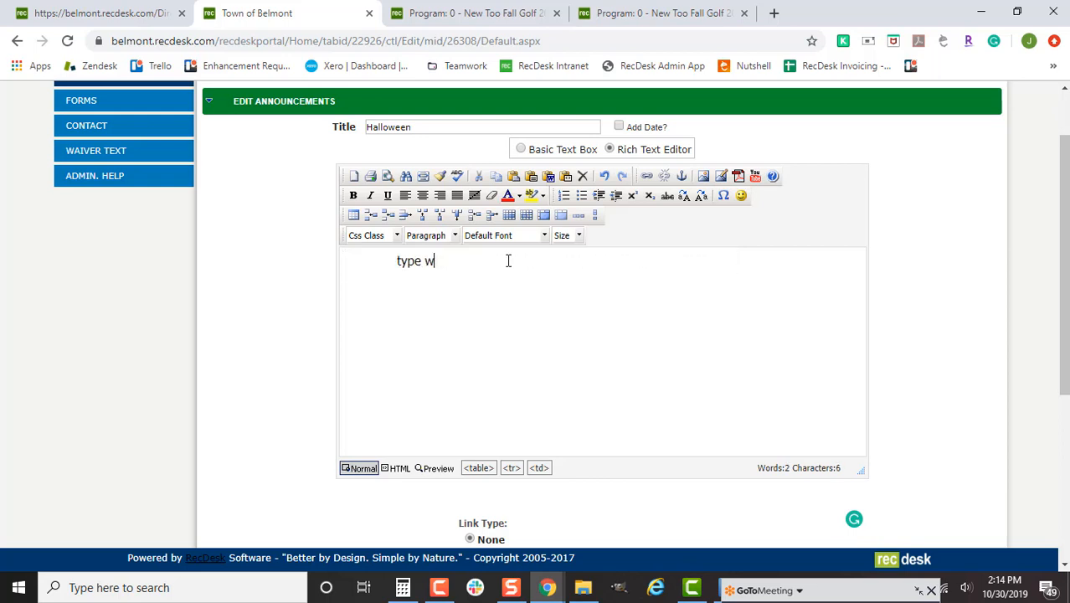
pyautogui.write('ords in the middle')
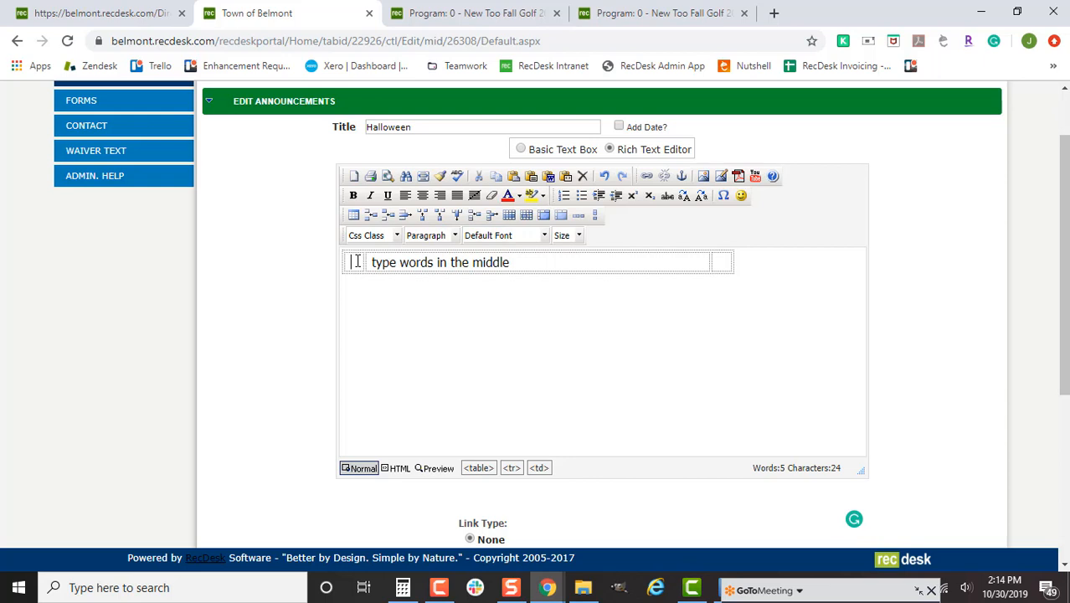
# - Insert brian.jpg into the table with an edited width and proportions unlocked
pyautogui.click(738, 175)
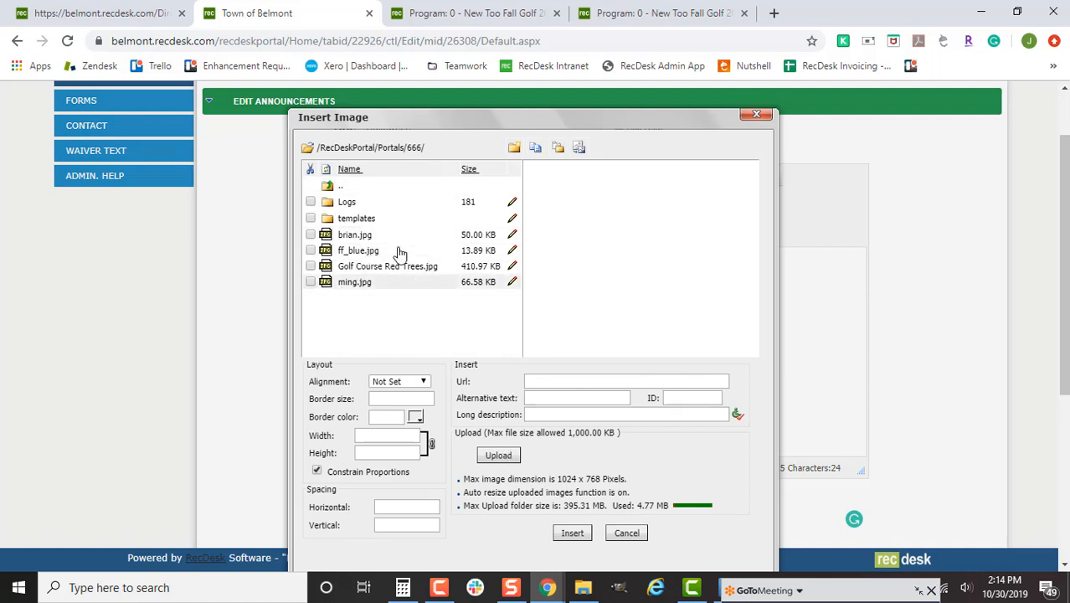
pyautogui.click(311, 237)
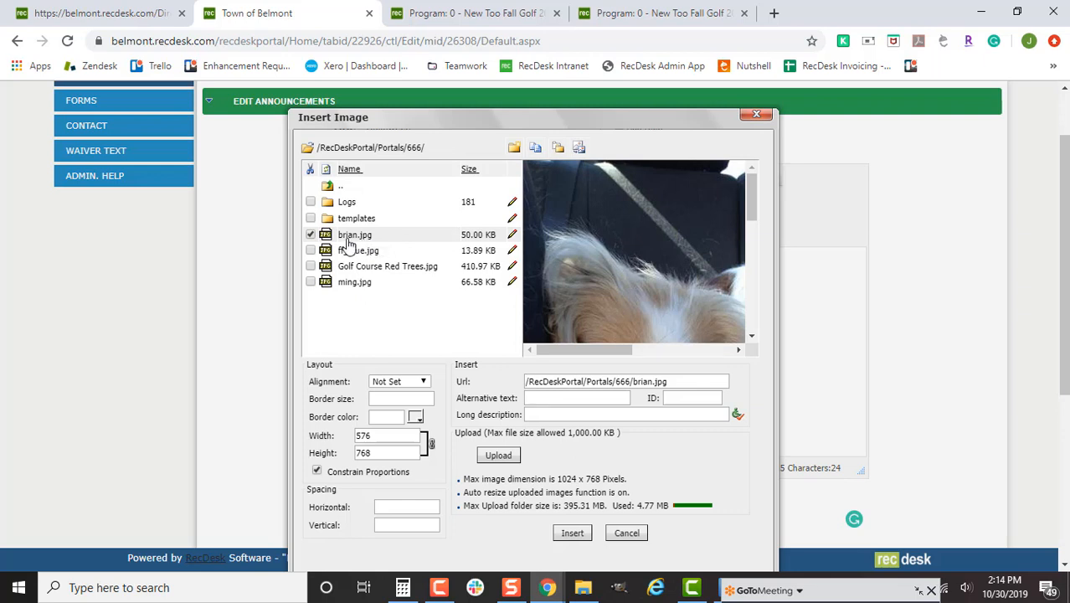
pyautogui.click(394, 435)
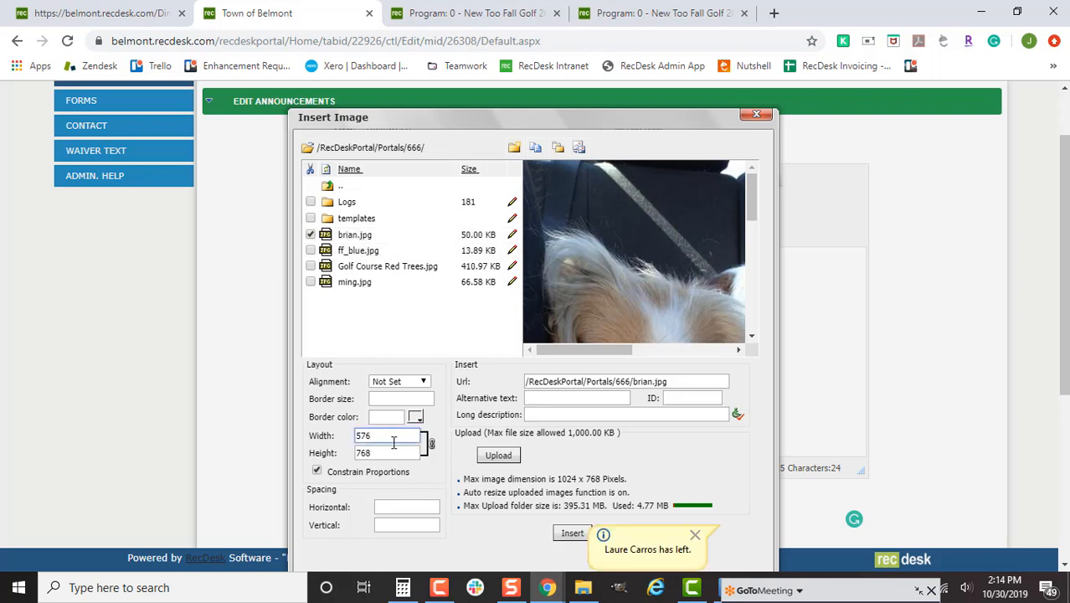
pyautogui.press('BackSpace')
pyautogui.write('7')
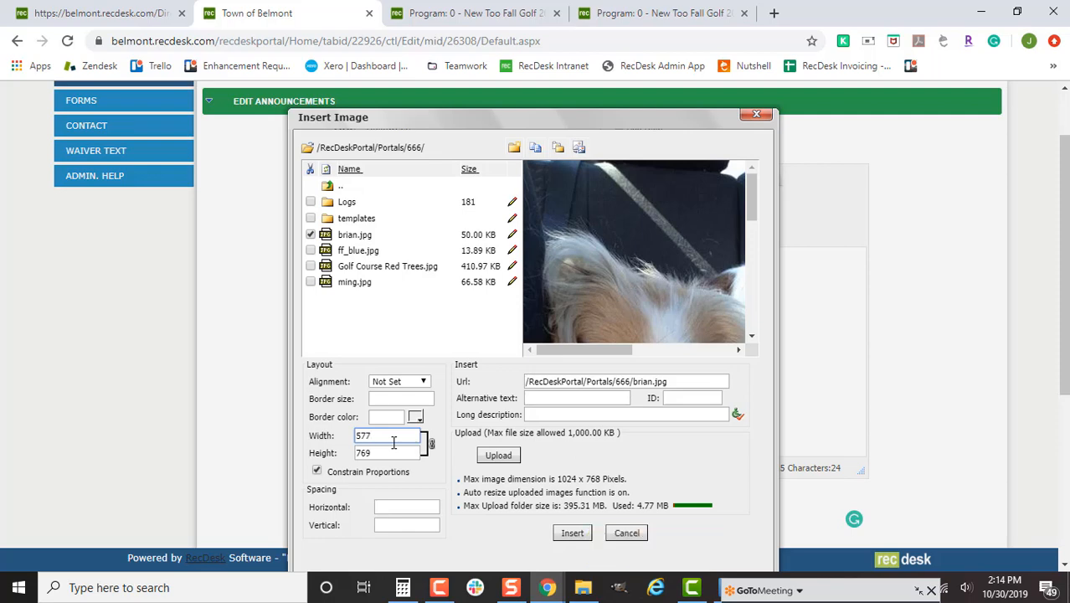
pyautogui.click(316, 471)
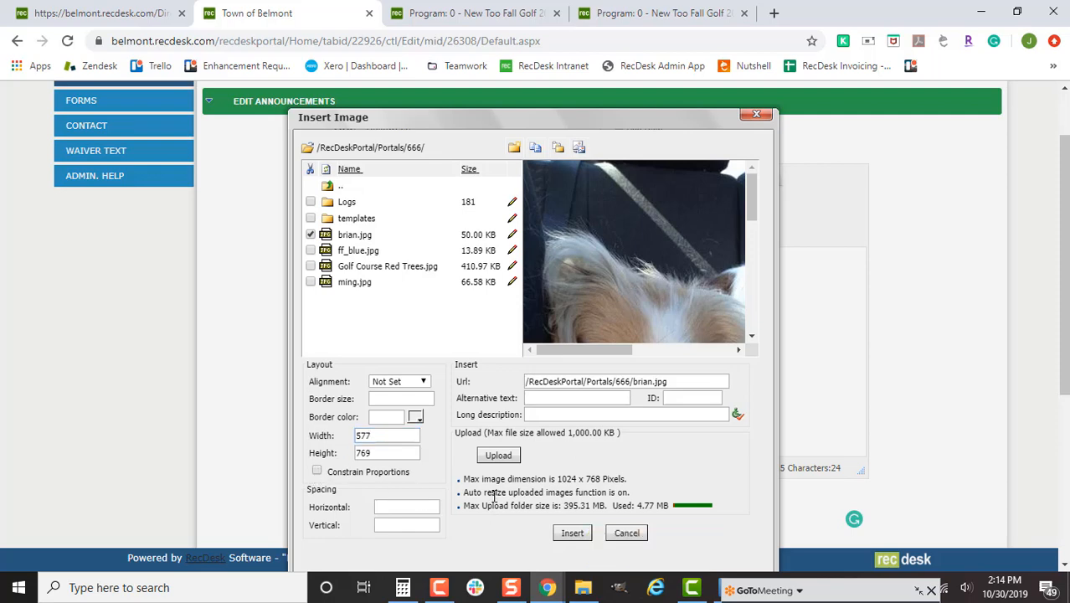
pyautogui.click(564, 539)
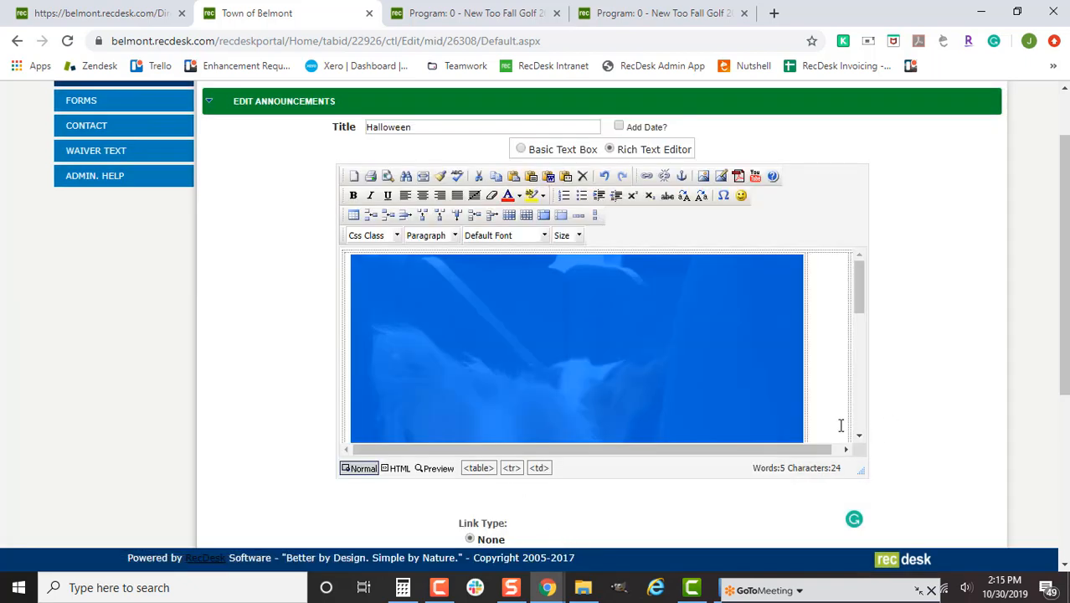
pyautogui.moveTo(830, 449); pyautogui.dragTo(846, 449)
pyautogui.click(847, 383)
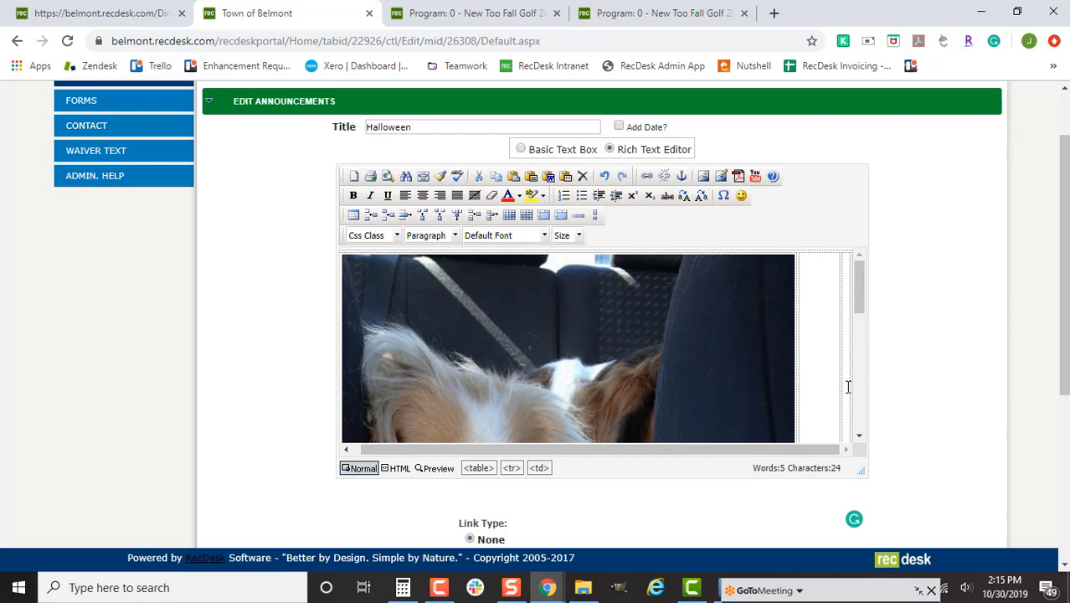
# - Insert ming.jpg at width 961 with proportions unlocked
pyautogui.click(721, 176)
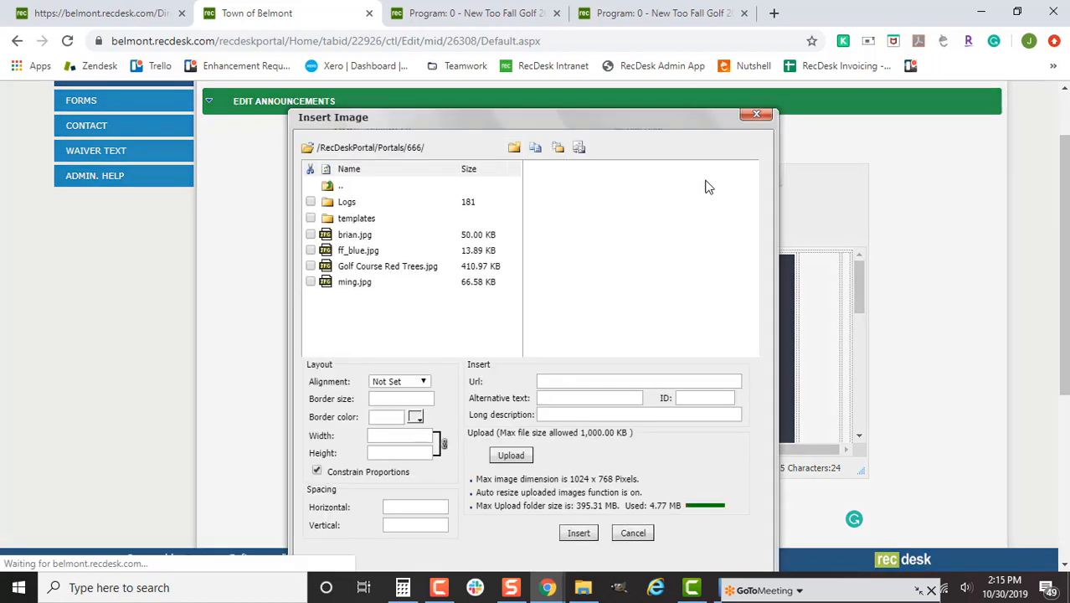
pyautogui.click(353, 282)
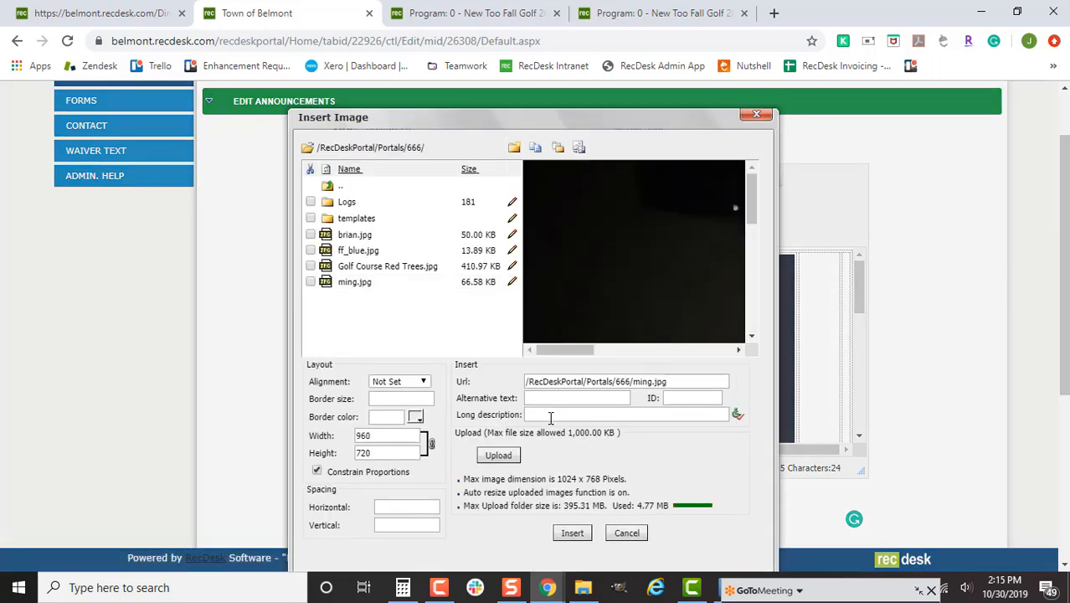
pyautogui.click(408, 435)
pyautogui.press('BackSpace')
pyautogui.write('1')
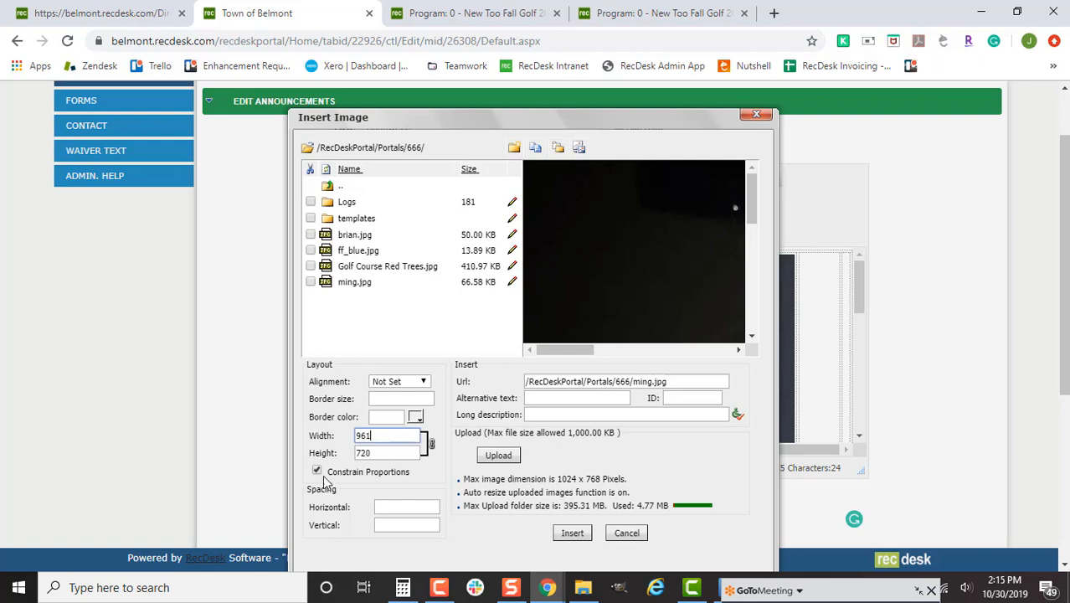
pyautogui.click(317, 471)
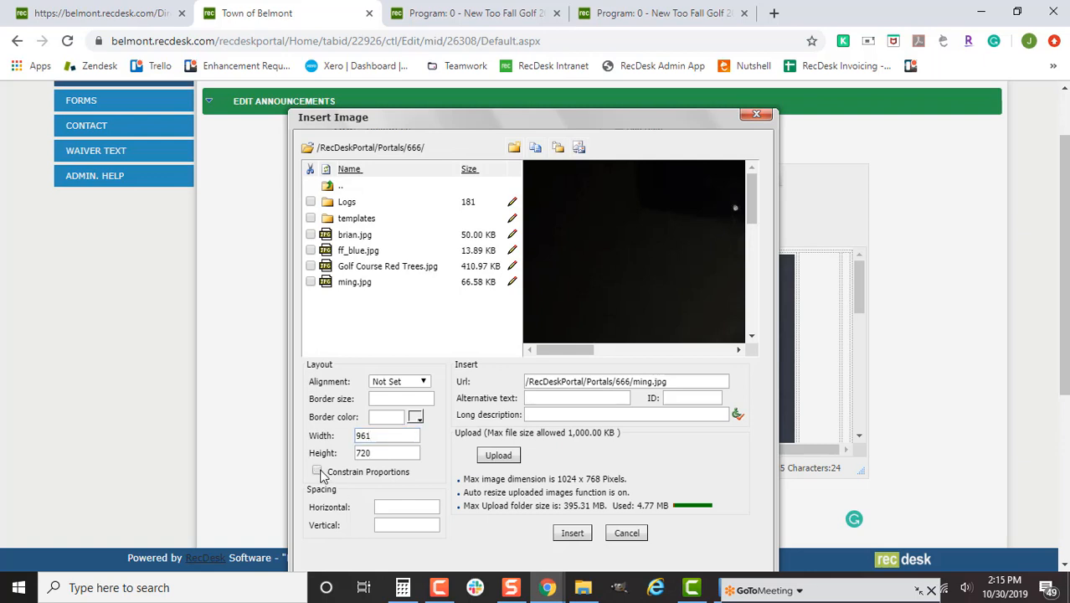
pyautogui.click(574, 536)
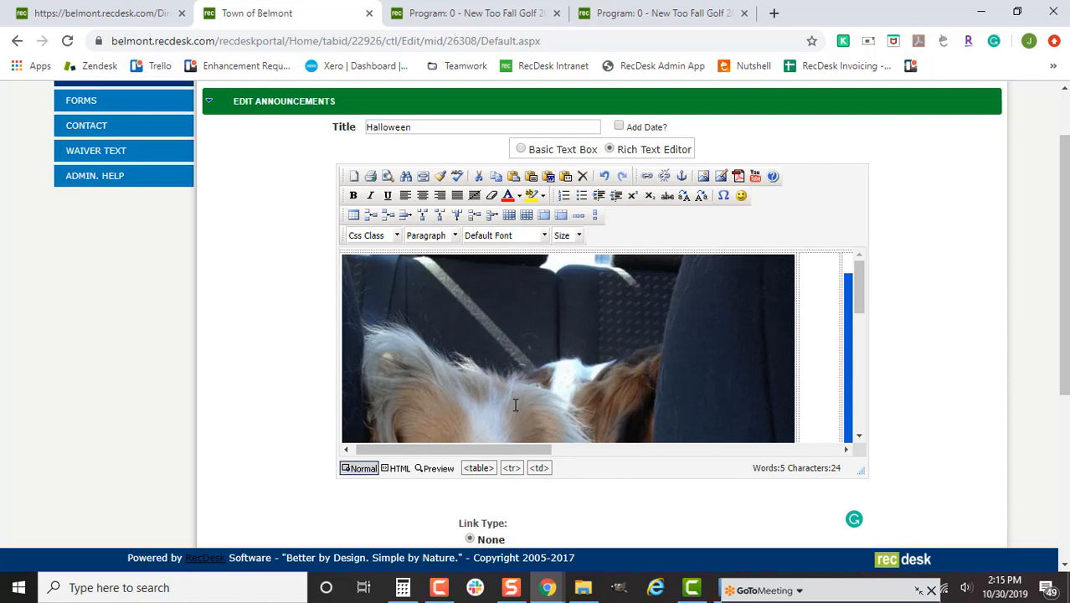
# - Resize the left brian.jpg photo to width 578 with proportions unlocked
pyautogui.doubleClick(598, 347)
pyautogui.click(460, 332)
pyautogui.press('BackSpace')
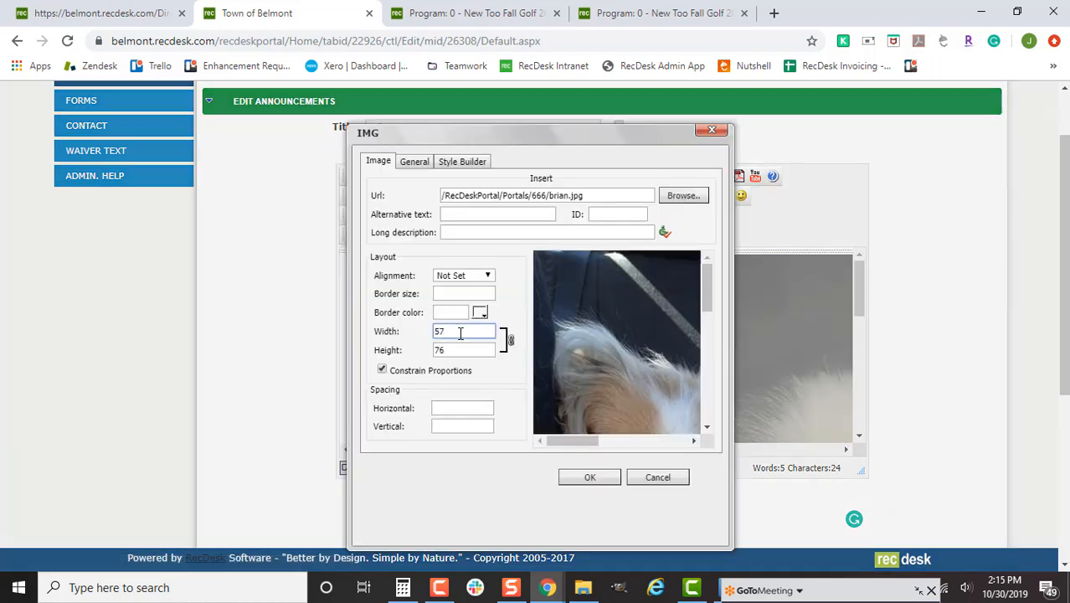
pyautogui.write('8')
pyautogui.click(382, 371)
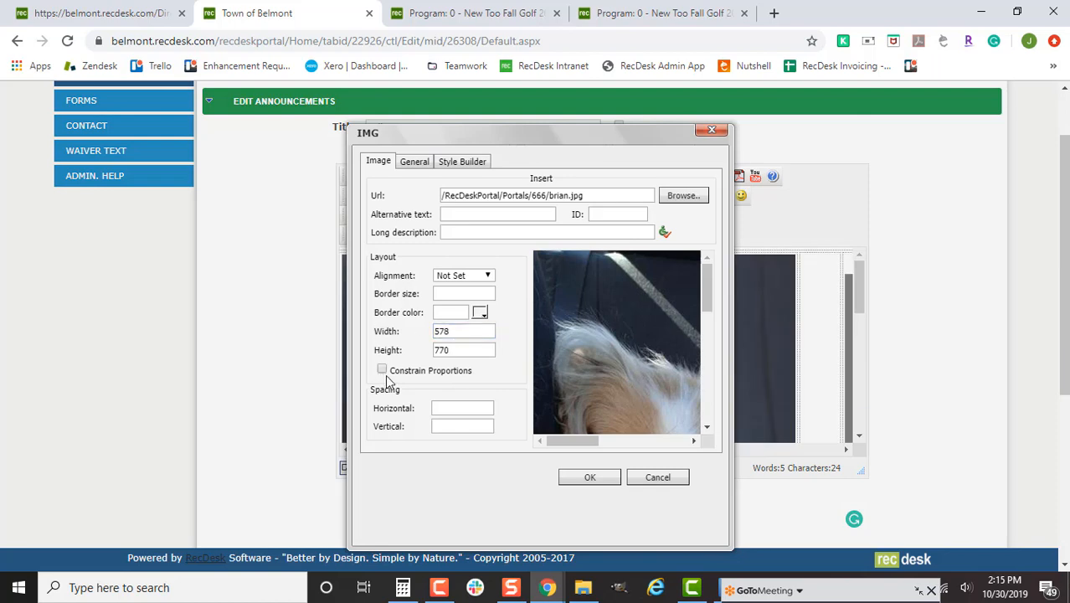
pyautogui.click(589, 483)
# - In HTML view, delete both image heights and set both images and the table to 100% width
pyautogui.click(395, 469)
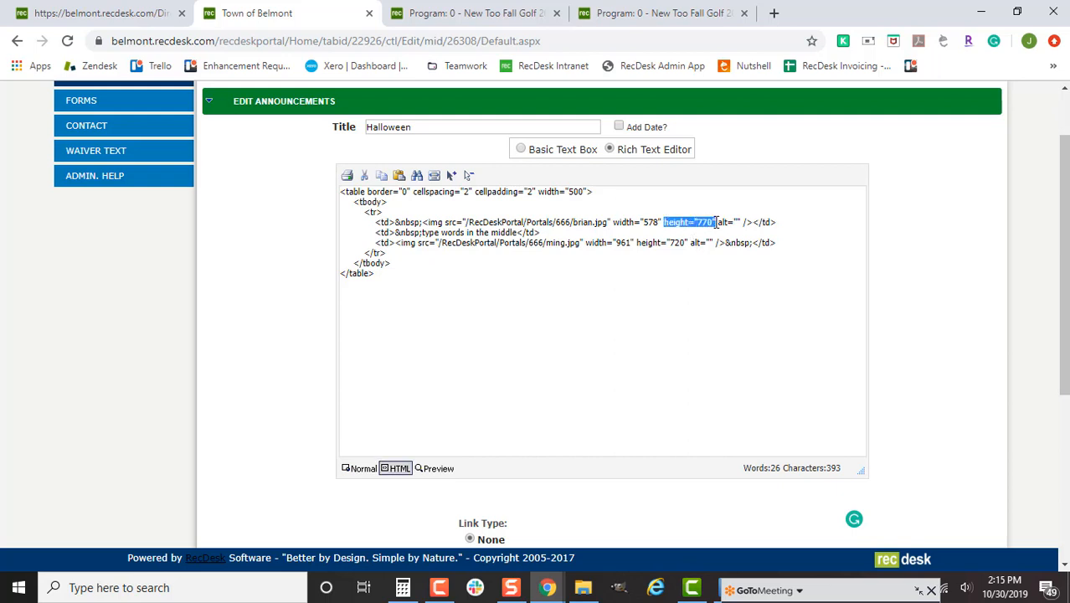
pyautogui.press('Delete')
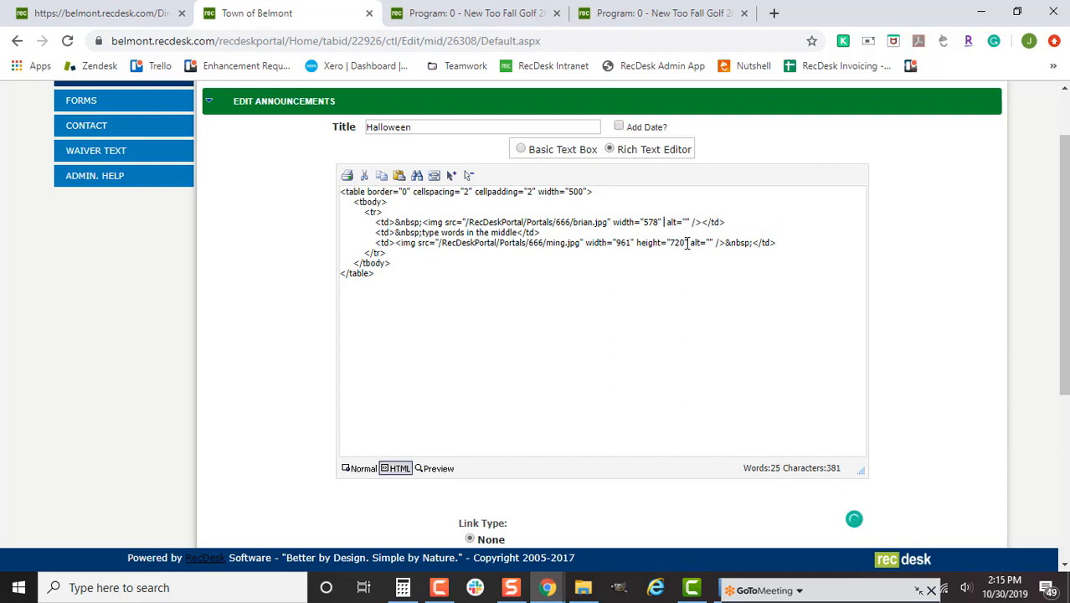
pyautogui.moveTo(687, 243); pyautogui.dragTo(643, 222)
pyautogui.press('Delete')
pyautogui.write('100%')
pyautogui.write('100%')
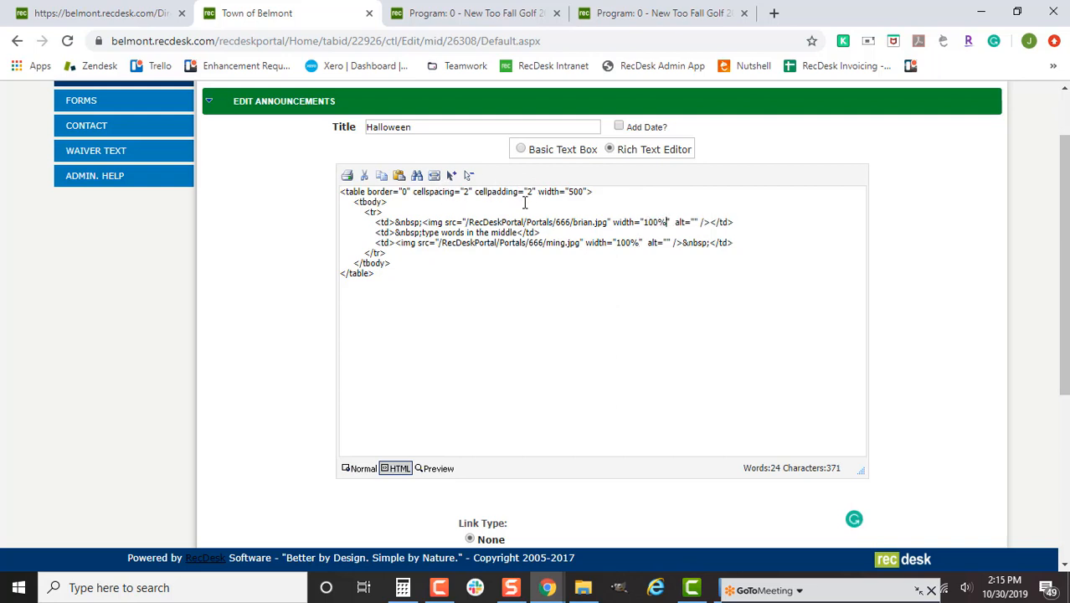
pyautogui.doubleClick(577, 192)
pyautogui.write('100%')
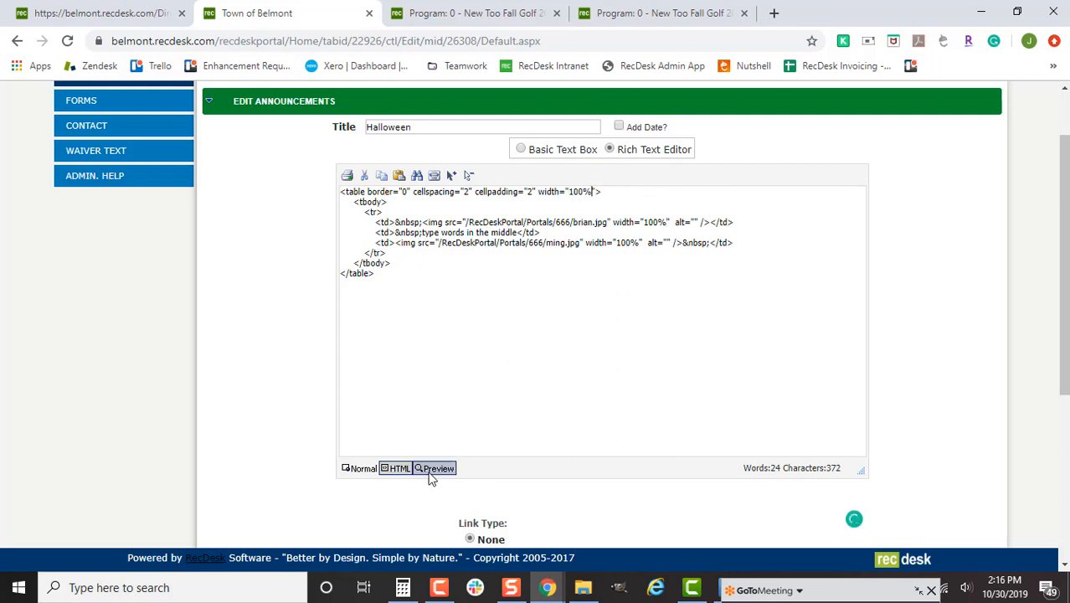
pyautogui.click(432, 472)
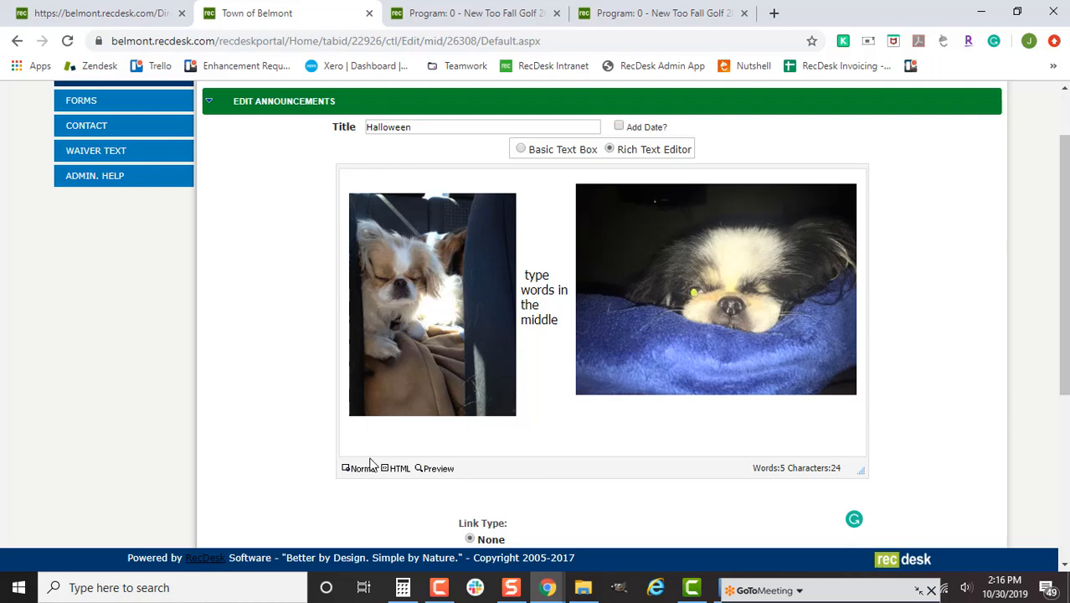
pyautogui.click(366, 469)
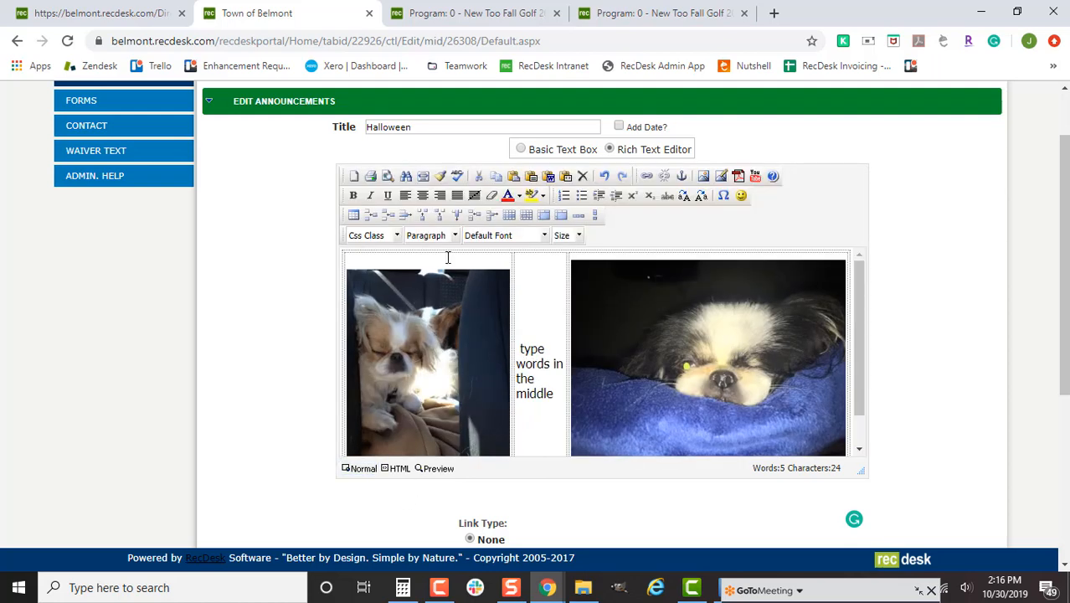
# - Give the left and middle table cells a width of 33% each
pyautogui.click(447, 260)
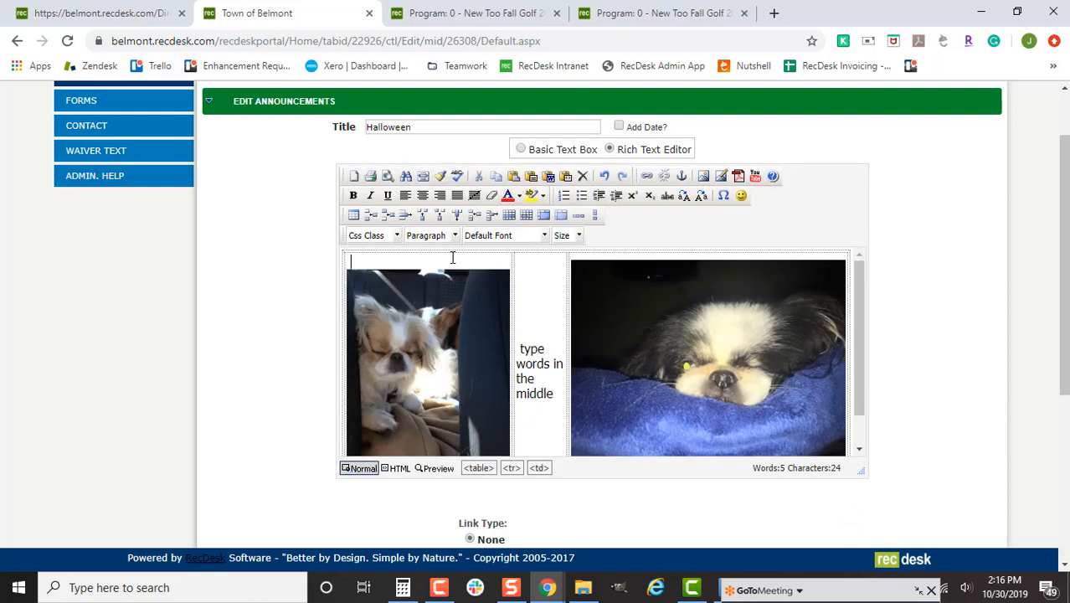
pyautogui.click(525, 216)
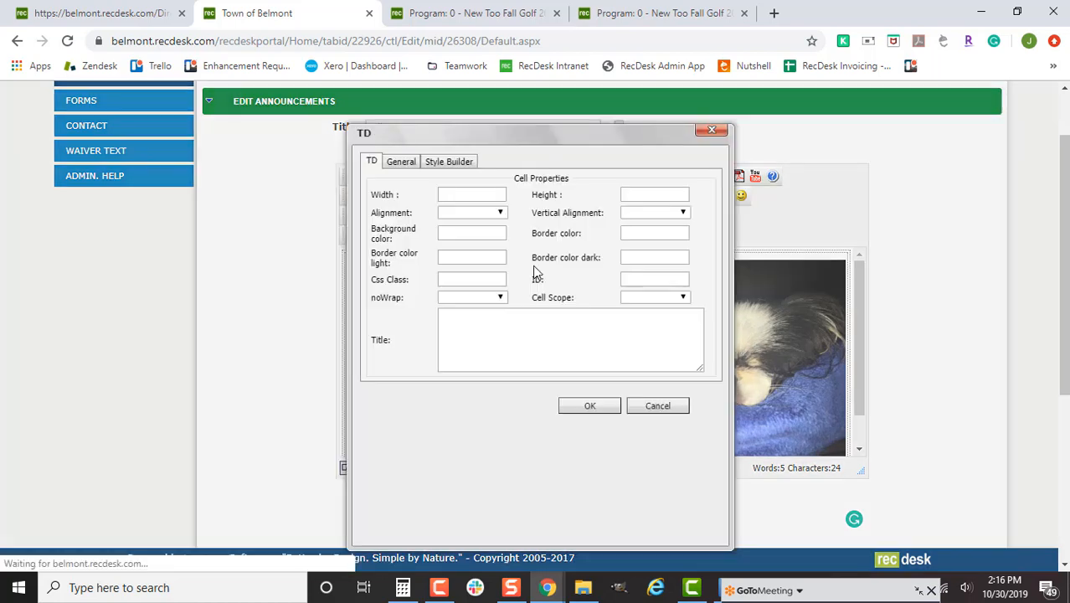
pyautogui.click(500, 196)
pyautogui.write('33%')
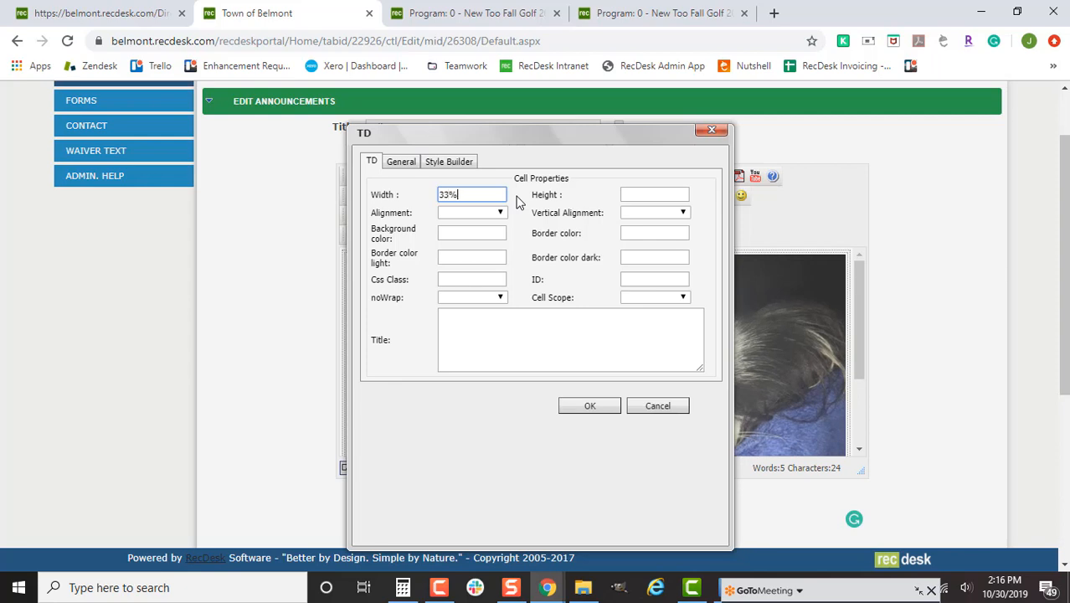
pyautogui.click(599, 407)
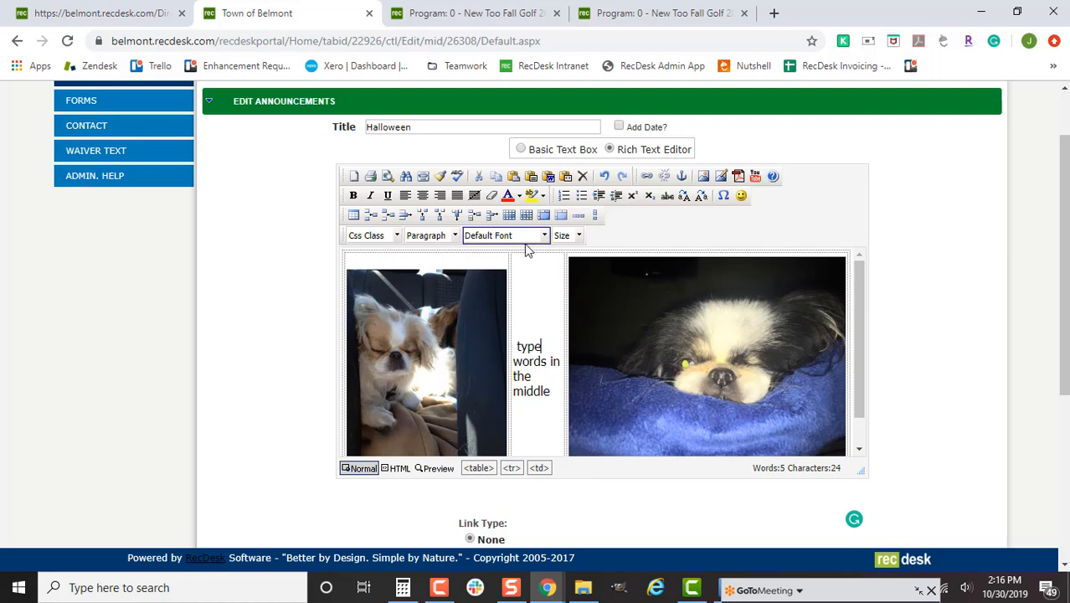
pyautogui.click(526, 216)
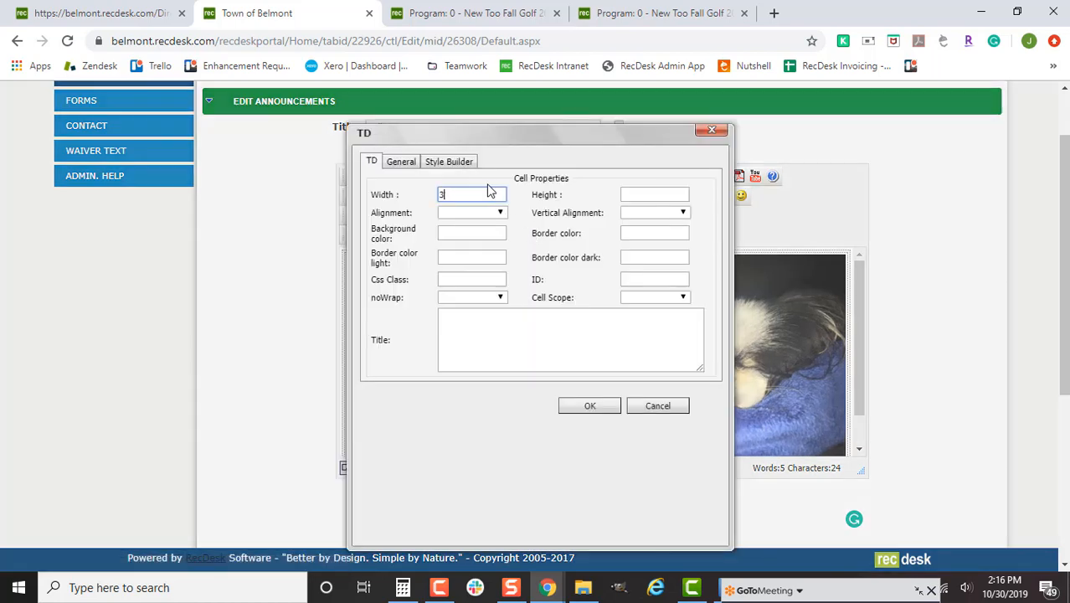
pyautogui.write('33%')
pyautogui.click(590, 406)
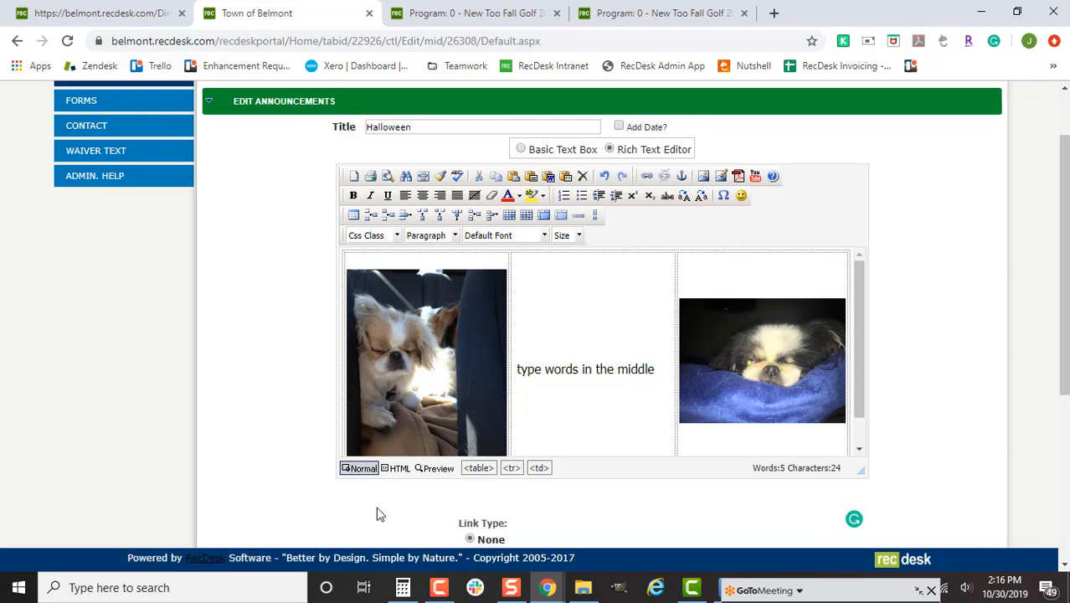
# - Preview the three-column layout, then reopen the middle cell's properties
pyautogui.click(433, 468)
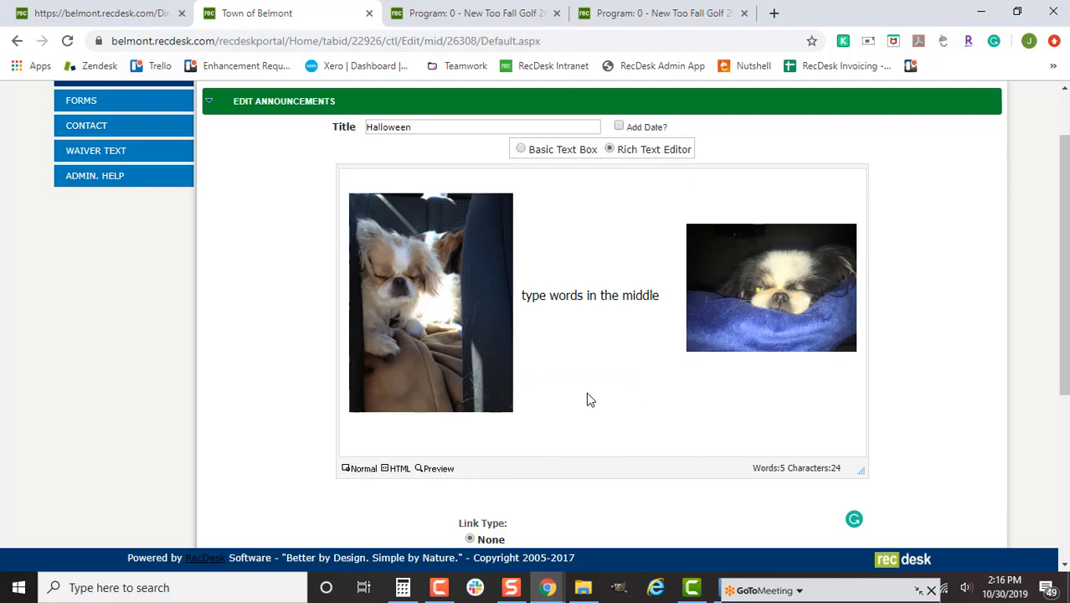
pyautogui.click(360, 467)
pyautogui.click(589, 330)
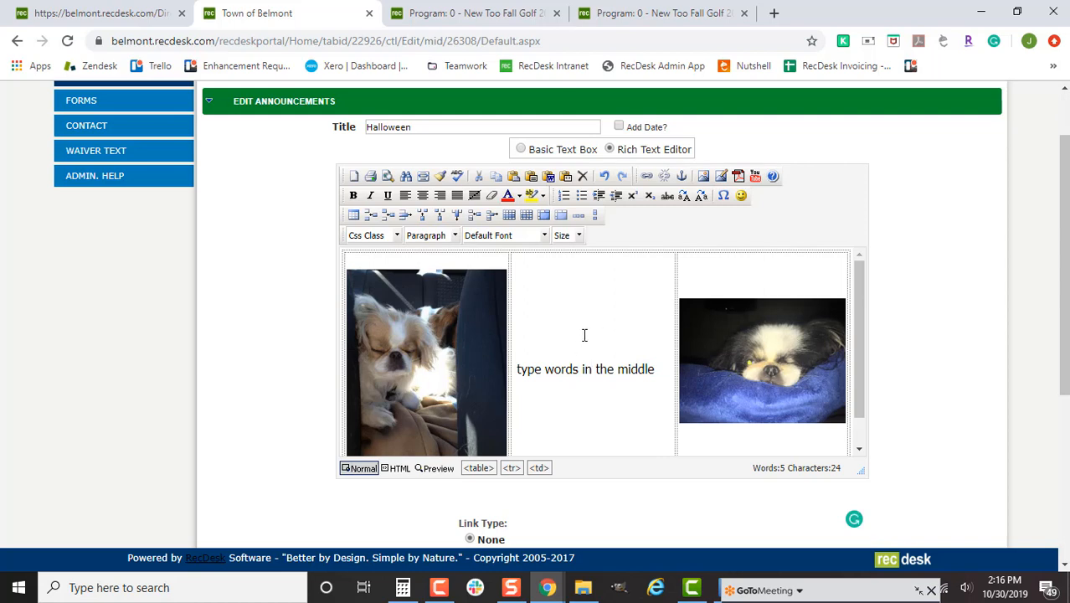
pyautogui.click(526, 215)
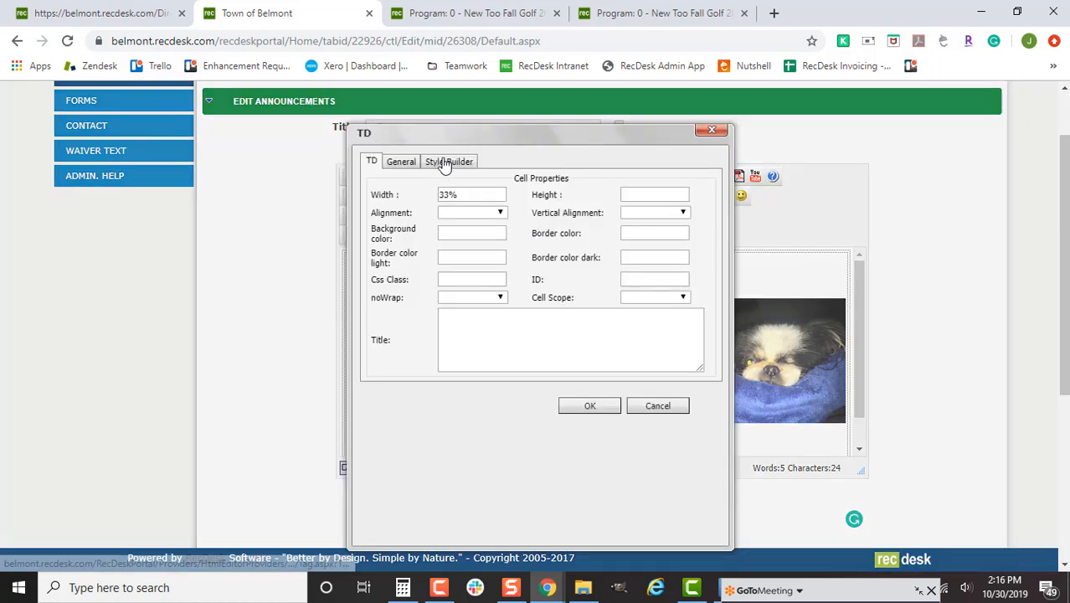
# - Try solid, inset, dashed and double border styles on all sides of the cell
pyautogui.click(444, 164)
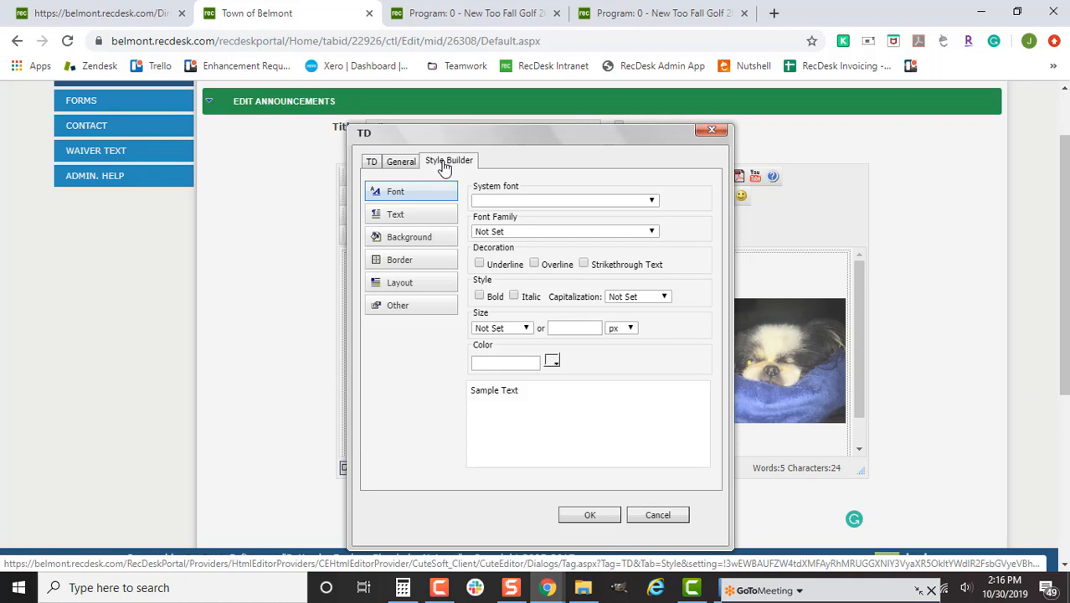
pyautogui.click(415, 262)
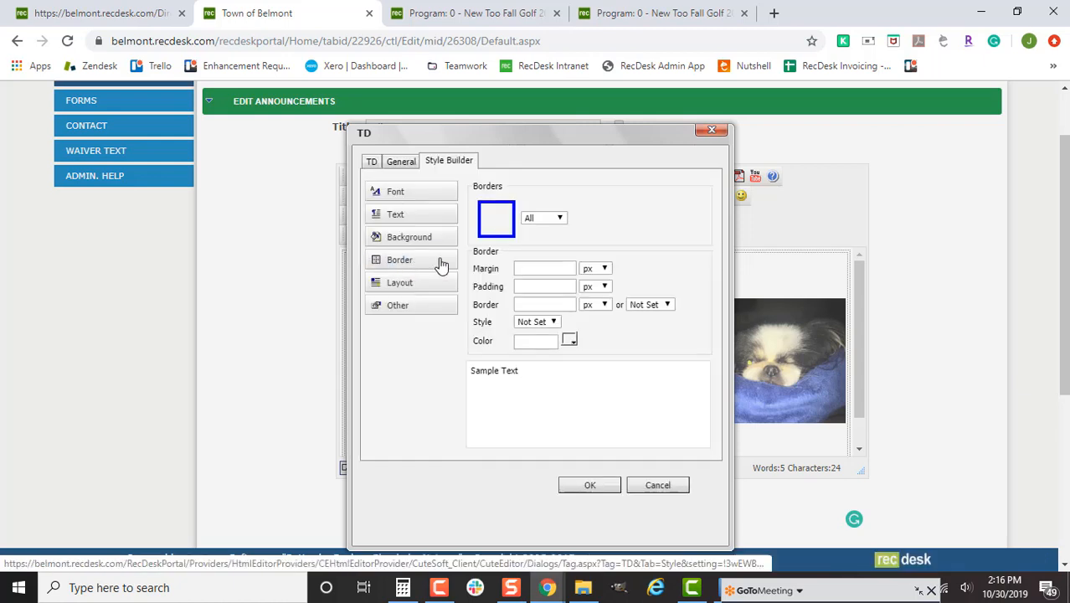
pyautogui.click(415, 263)
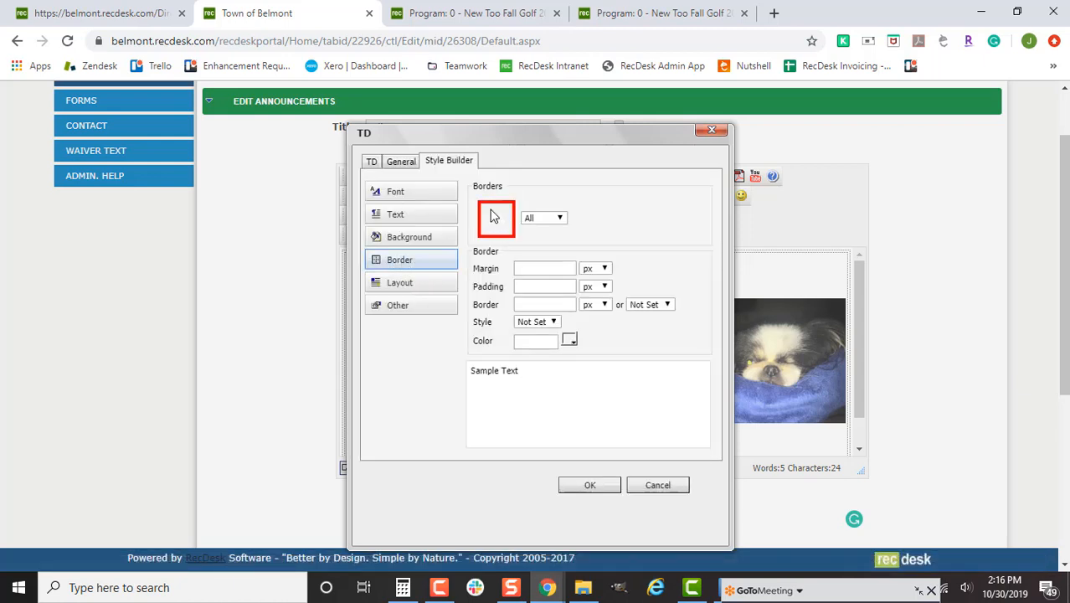
pyautogui.click(544, 219)
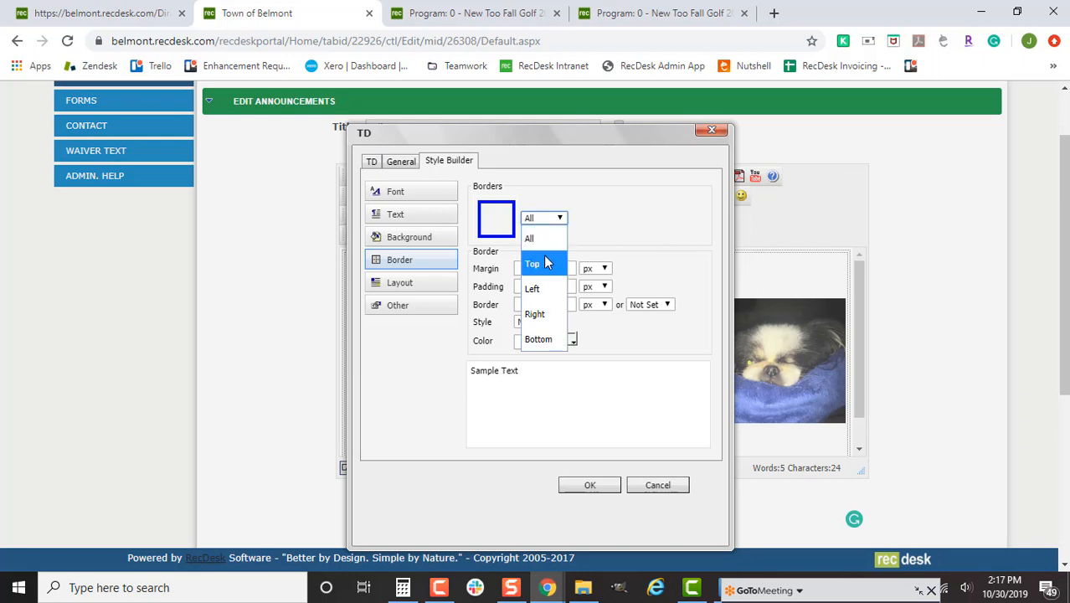
pyautogui.click(584, 198)
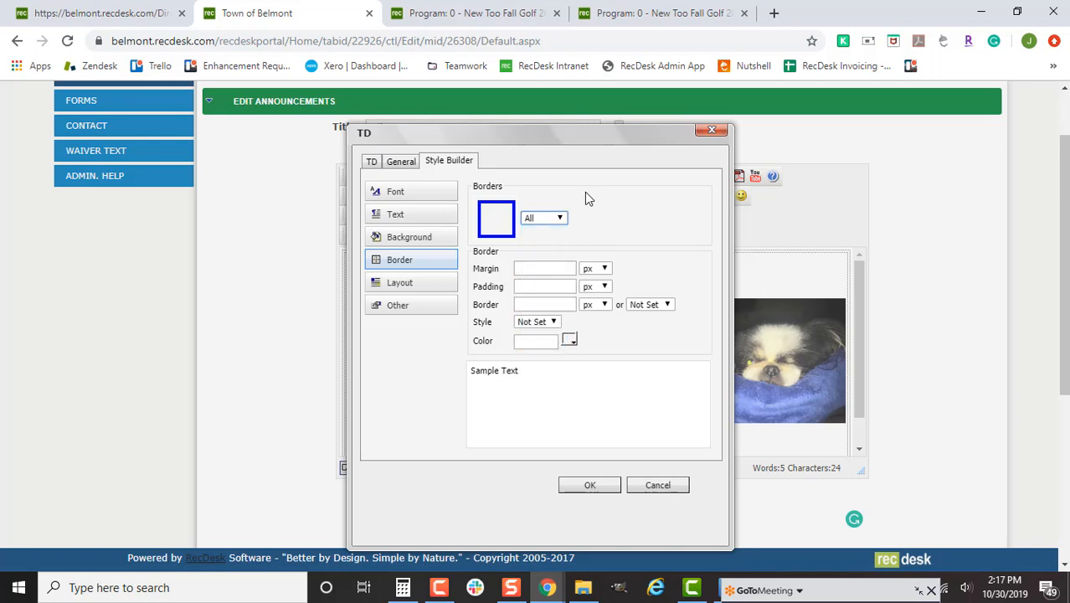
pyautogui.click(547, 324)
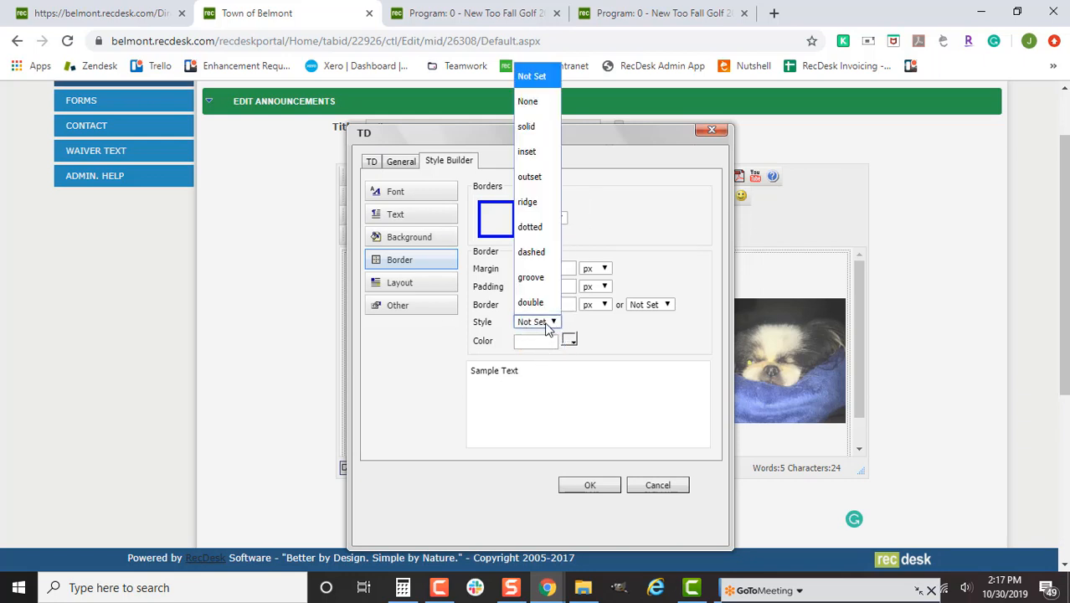
pyautogui.click(547, 323)
pyautogui.click(548, 323)
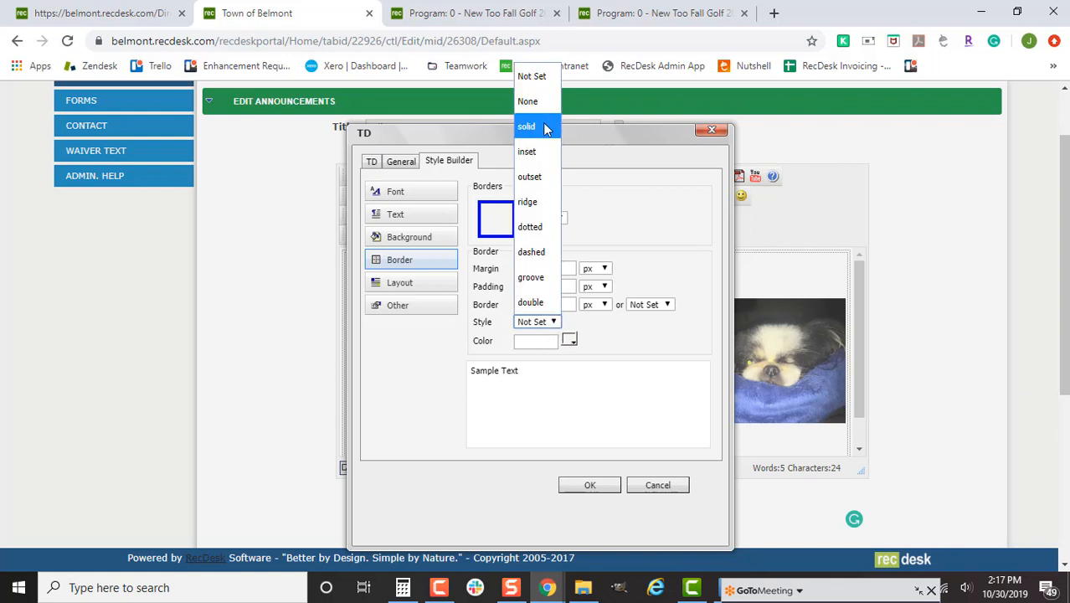
pyautogui.click(544, 127)
pyautogui.click(548, 325)
pyautogui.click(546, 151)
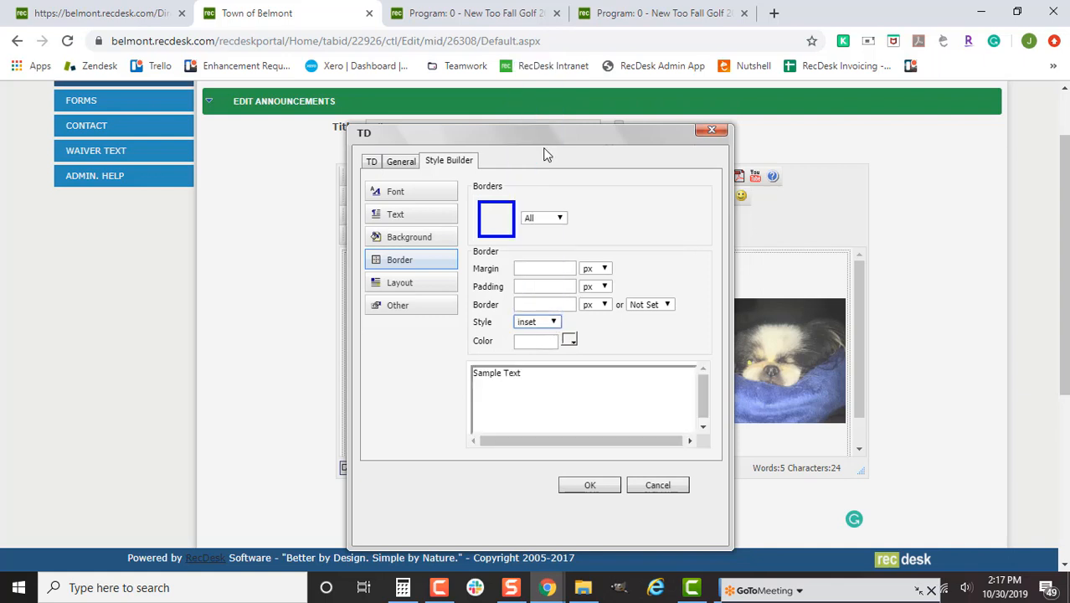
pyautogui.click(549, 325)
pyautogui.click(544, 247)
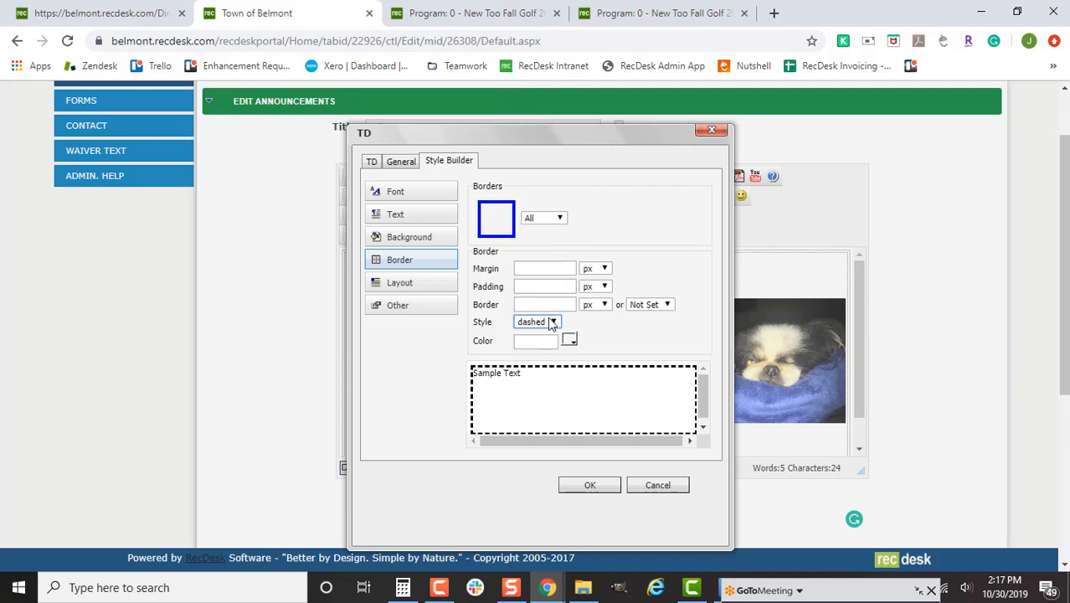
pyautogui.click(552, 326)
pyautogui.click(547, 301)
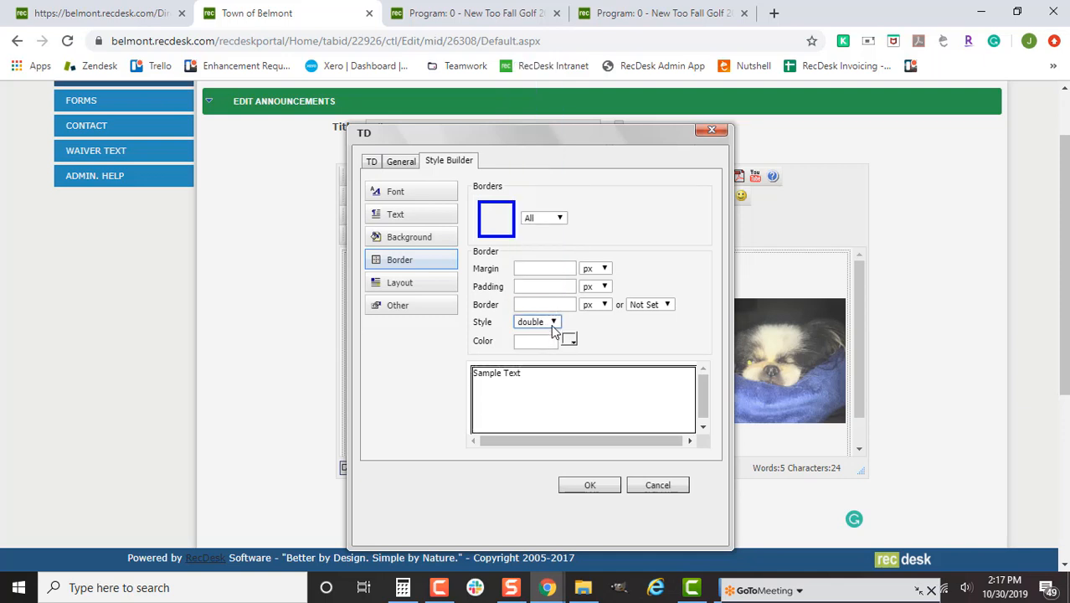
# - Browse the More Colors border palette, then cancel it and the cell style changes
pyautogui.click(569, 340)
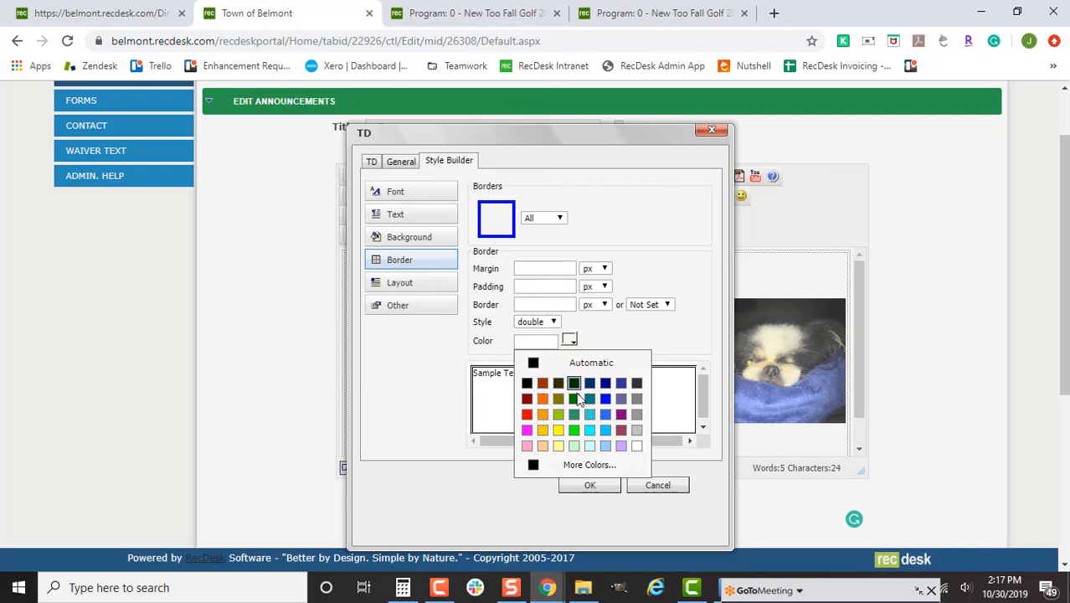
pyautogui.click(583, 466)
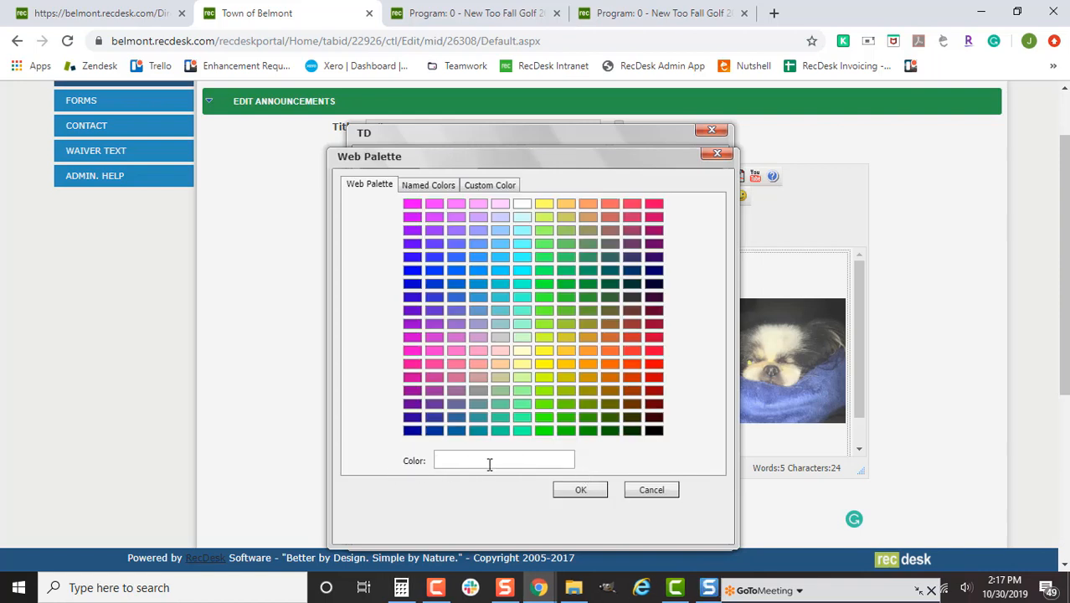
pyautogui.click(638, 491)
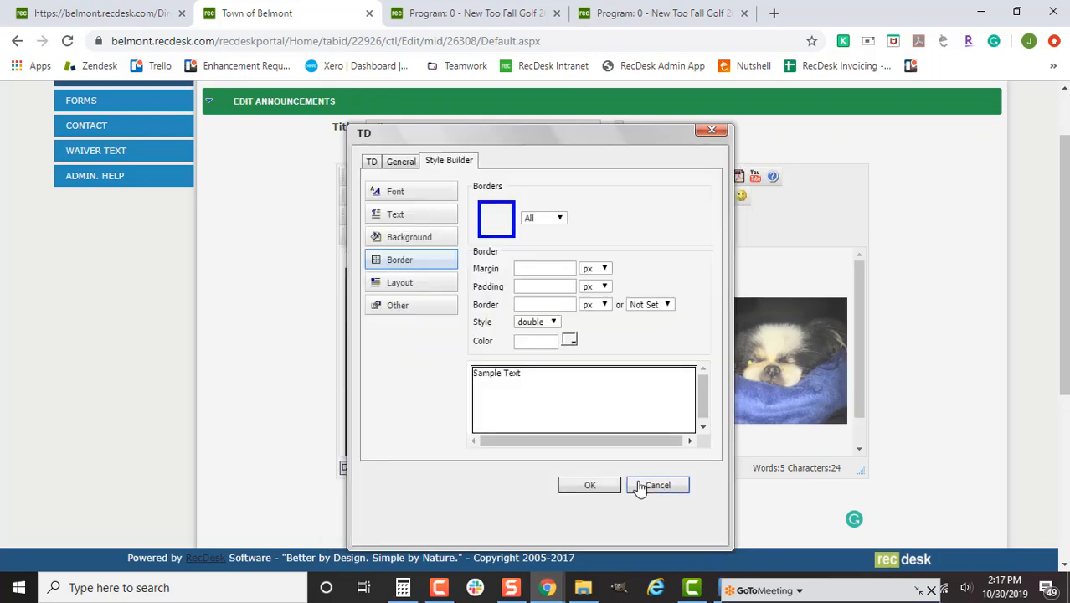
pyautogui.click(640, 485)
# - Enter 11/1/2019 in the announcement's Expires field below the editor
pyautogui.scroll(-1, 386, 411)
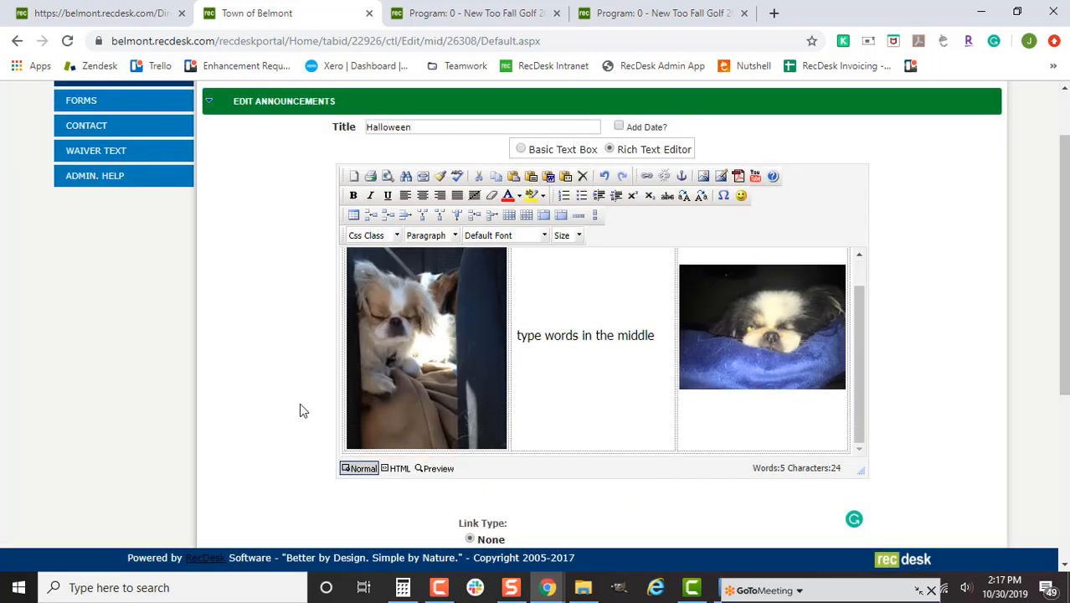
pyautogui.scroll(-4, 314, 410)
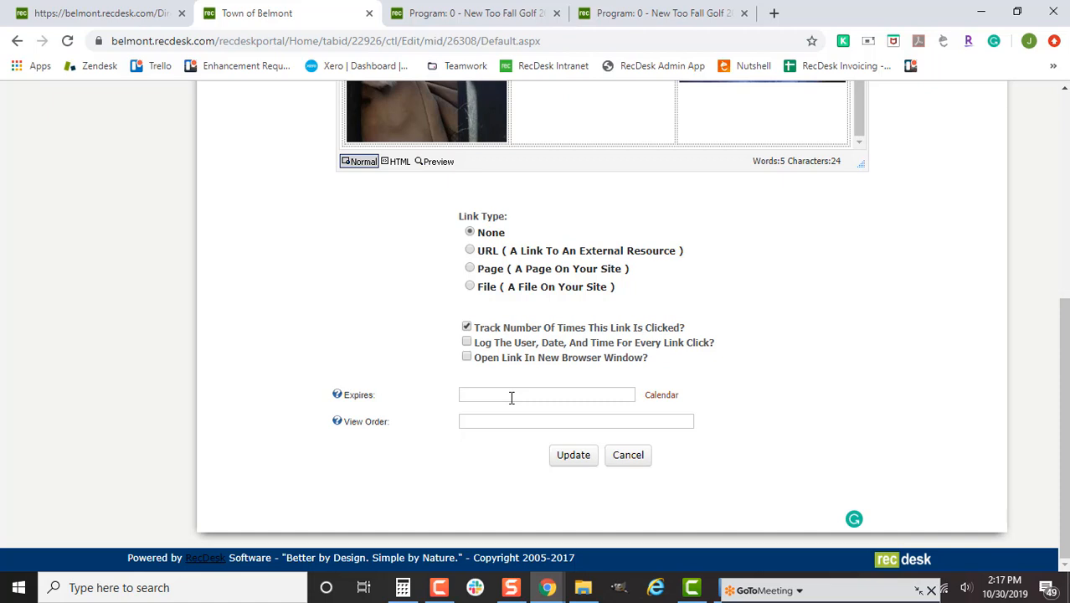
pyautogui.click(512, 398)
pyautogui.write('11/1/2')
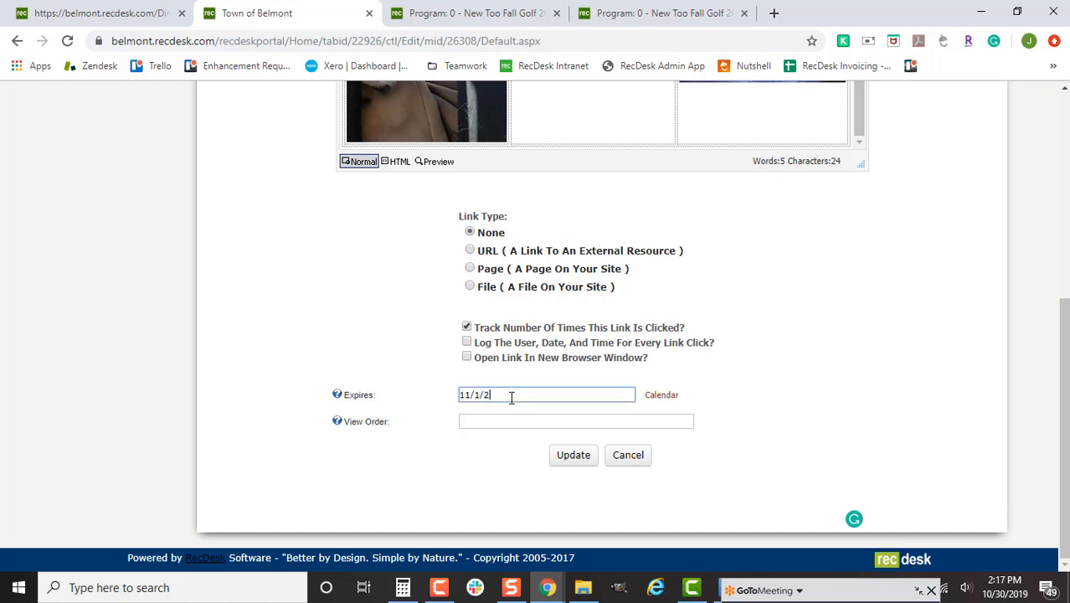
pyautogui.write('019')
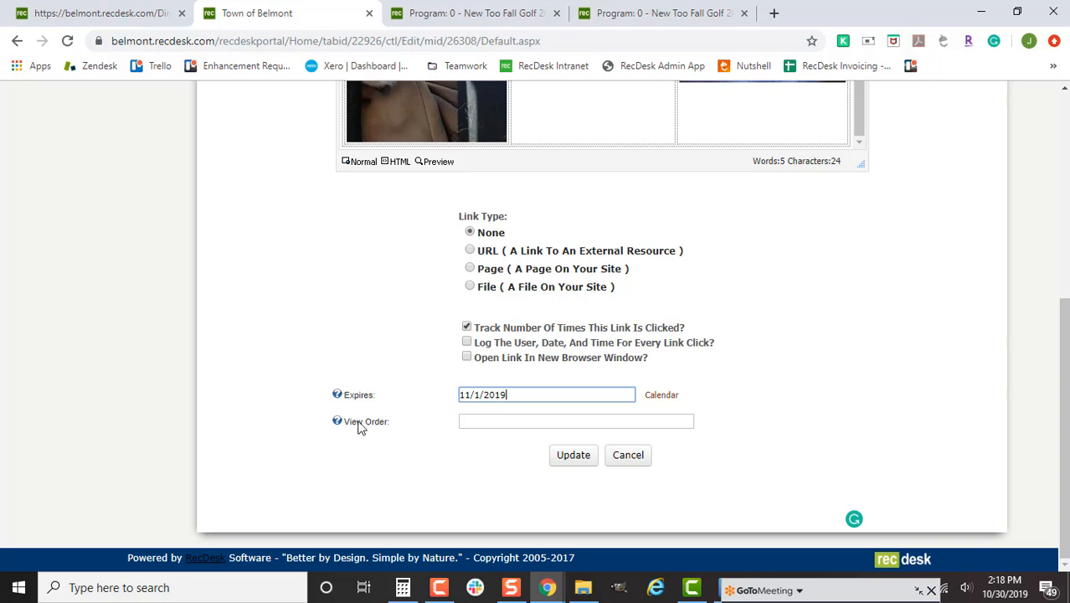
# - Load lcc.recdesk.com in the third browser tab
pyautogui.click(504, 10)
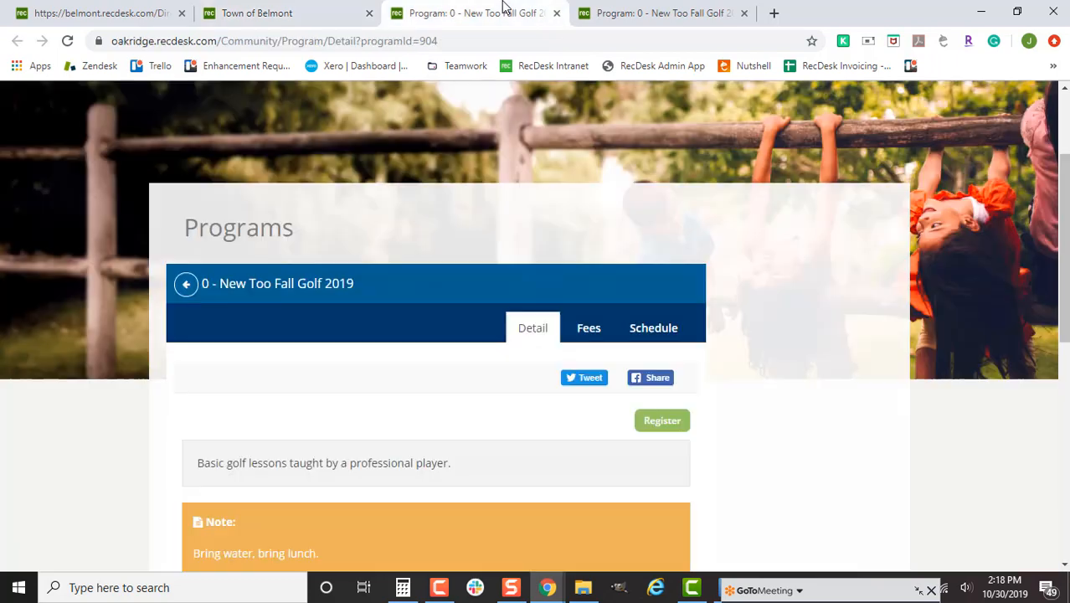
pyautogui.click(517, 41)
pyautogui.write('lc')
pyautogui.press('Return')
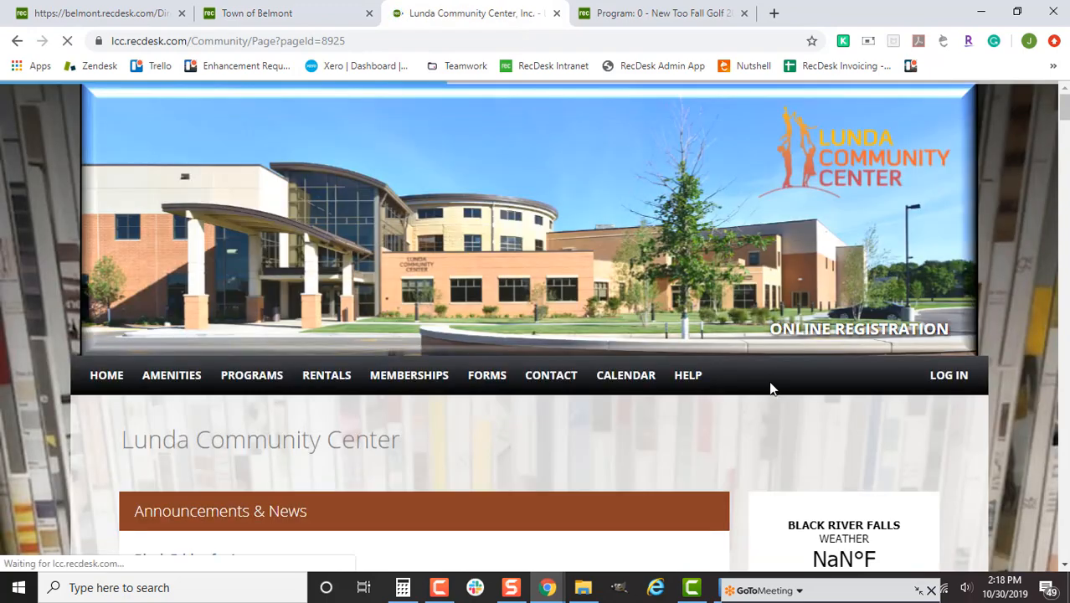
# - Scroll through Announcements & News, including 'Black Friday fun!' and '55 Mile Walking Challenge'
pyautogui.scroll(-3, 674, 406)
pyautogui.scroll(-8, 674, 408)
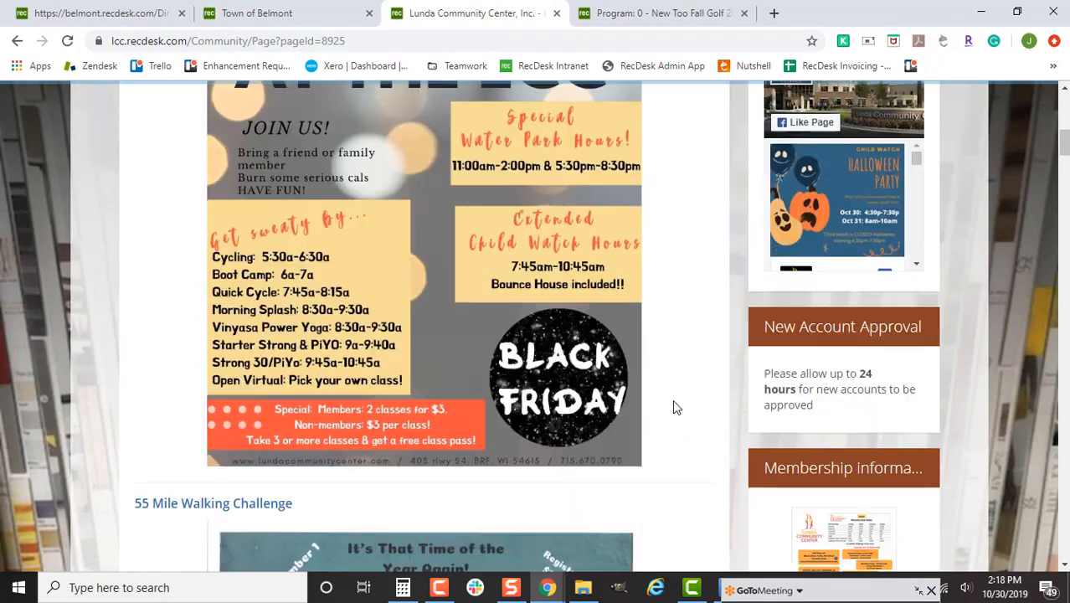
pyautogui.scroll(-8, 671, 408)
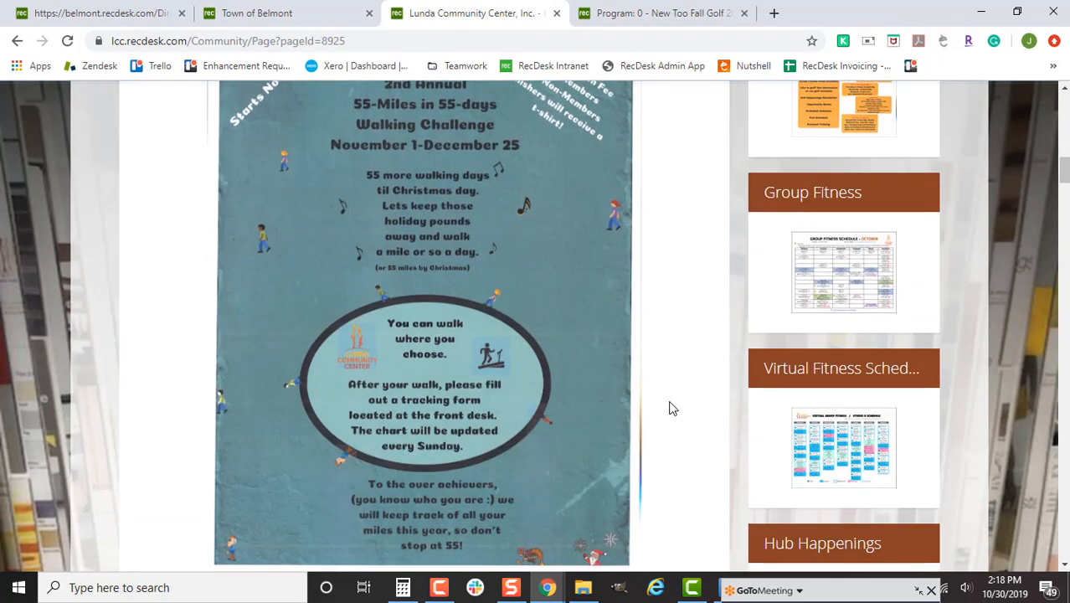
pyautogui.scroll(-2, 673, 407)
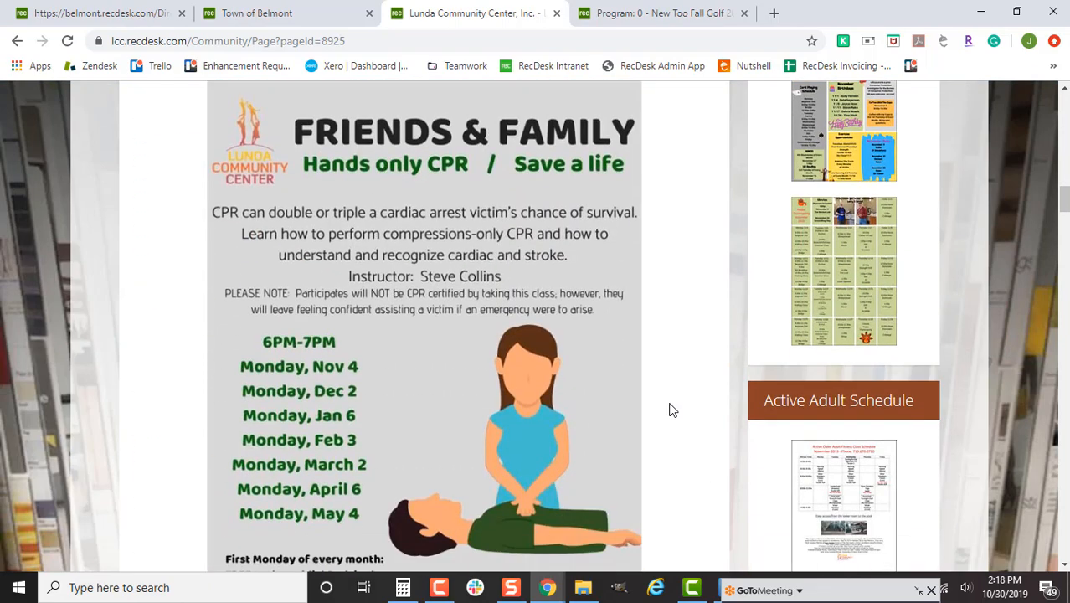
pyautogui.scroll(-5, 673, 410)
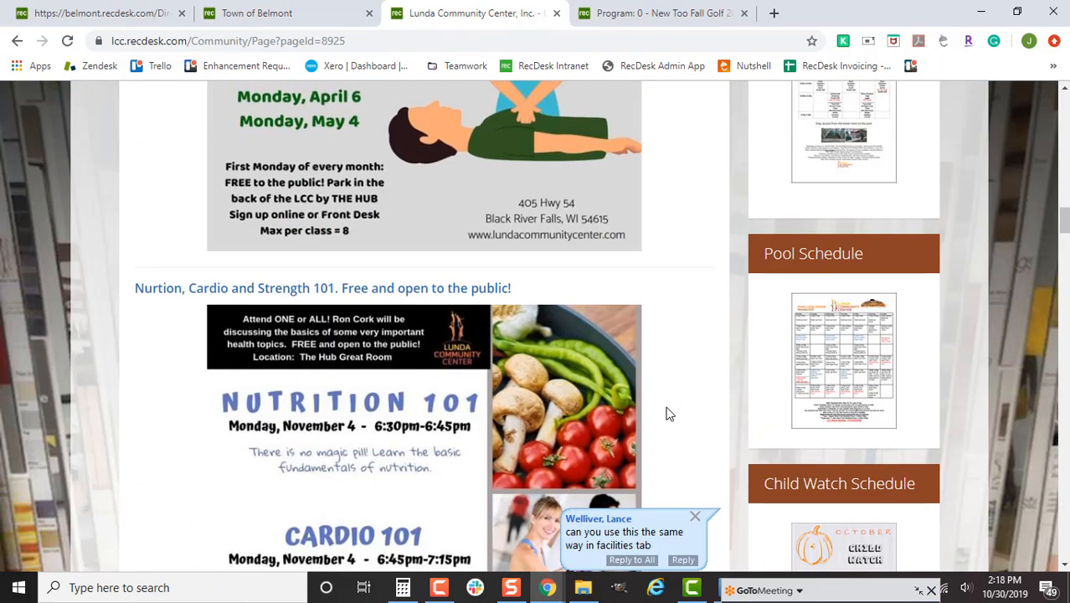
pyautogui.scroll(13, 667, 413)
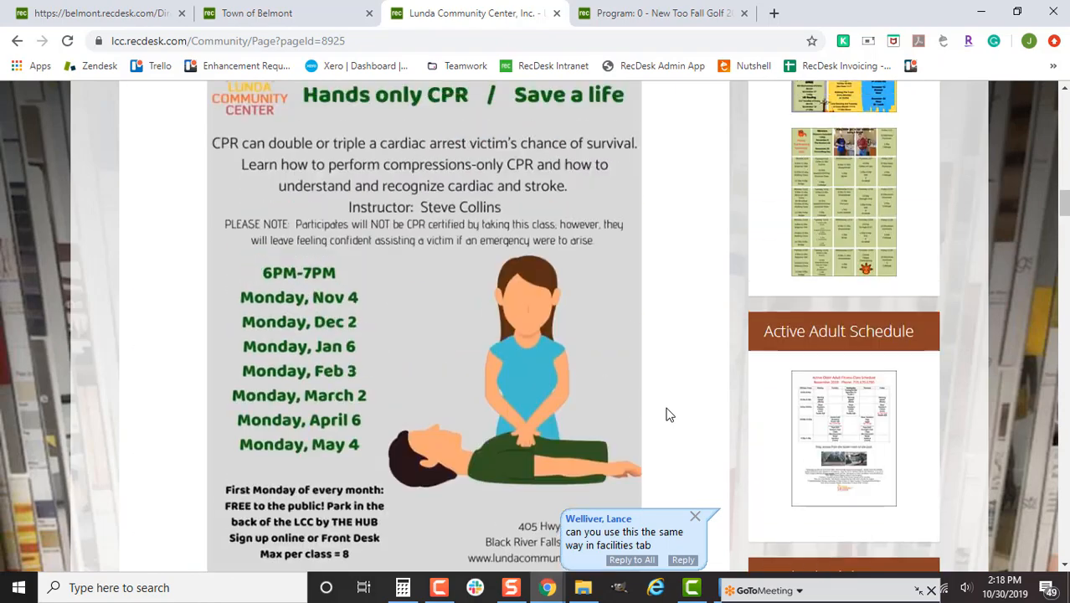
pyautogui.scroll(6, 666, 416)
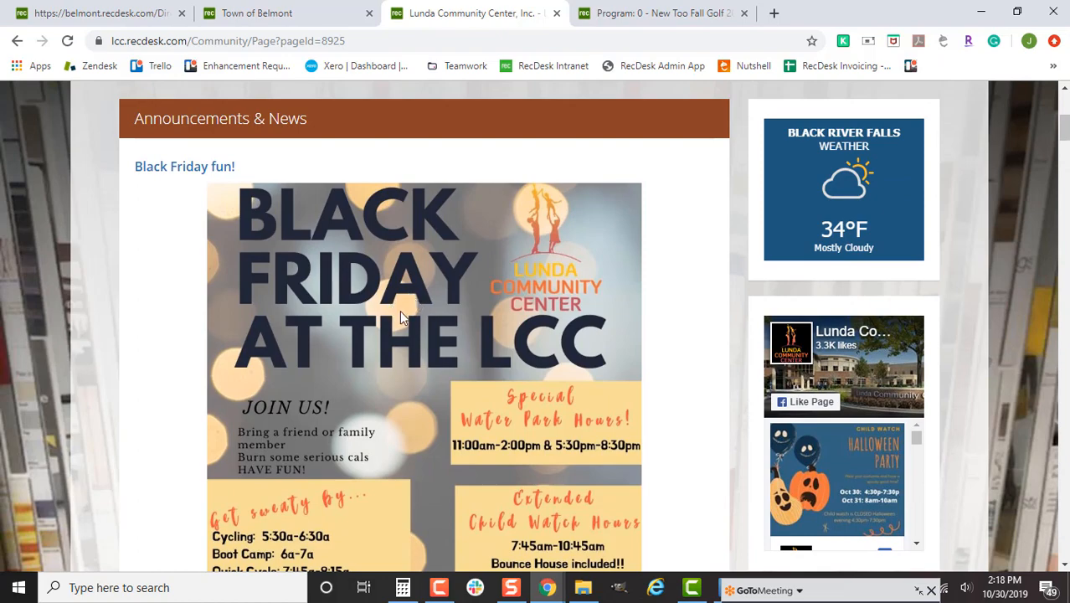
pyautogui.scroll(-10, 399, 310)
pyautogui.scroll(2, 393, 323)
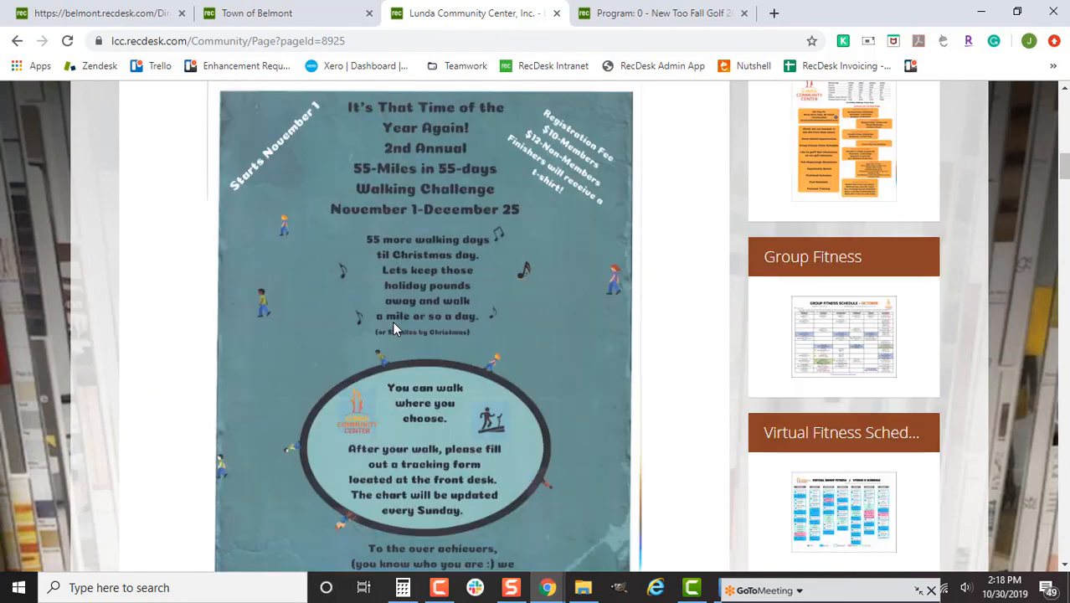
pyautogui.scroll(1, 393, 326)
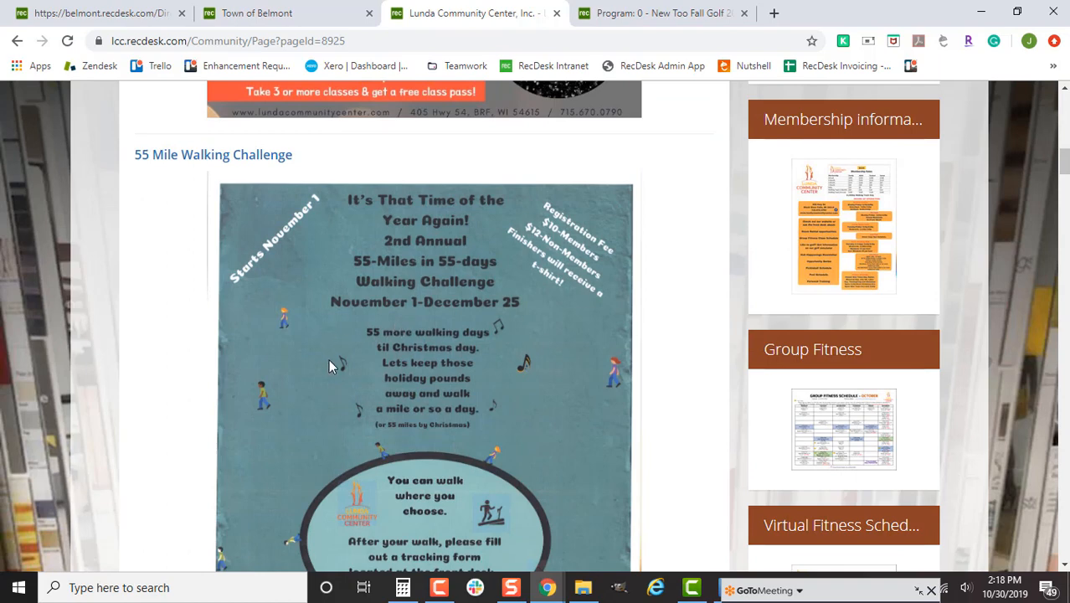
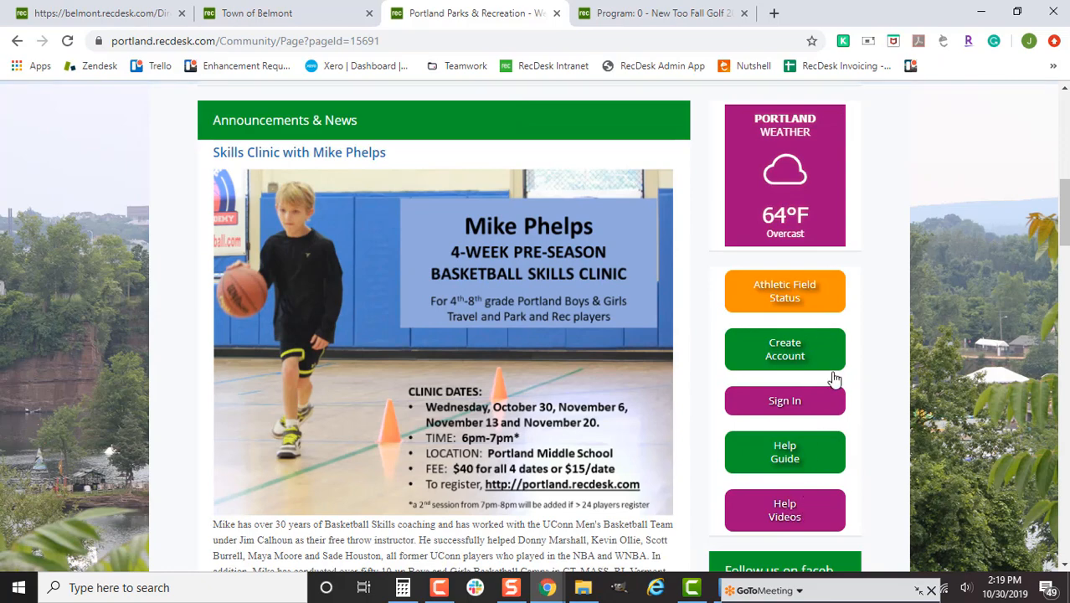
# - Scroll down the Portland Parks & Recreation page past the basketball clinic flyer, then back up to Announcements & News
pyautogui.scroll(-5, 838, 460)
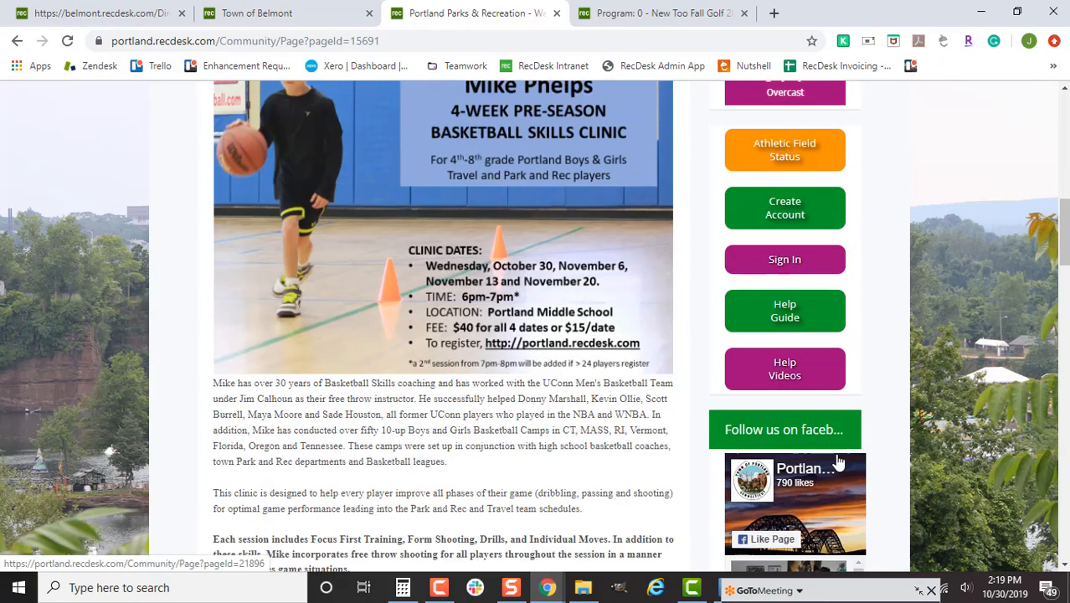
pyautogui.scroll(-4, 823, 439)
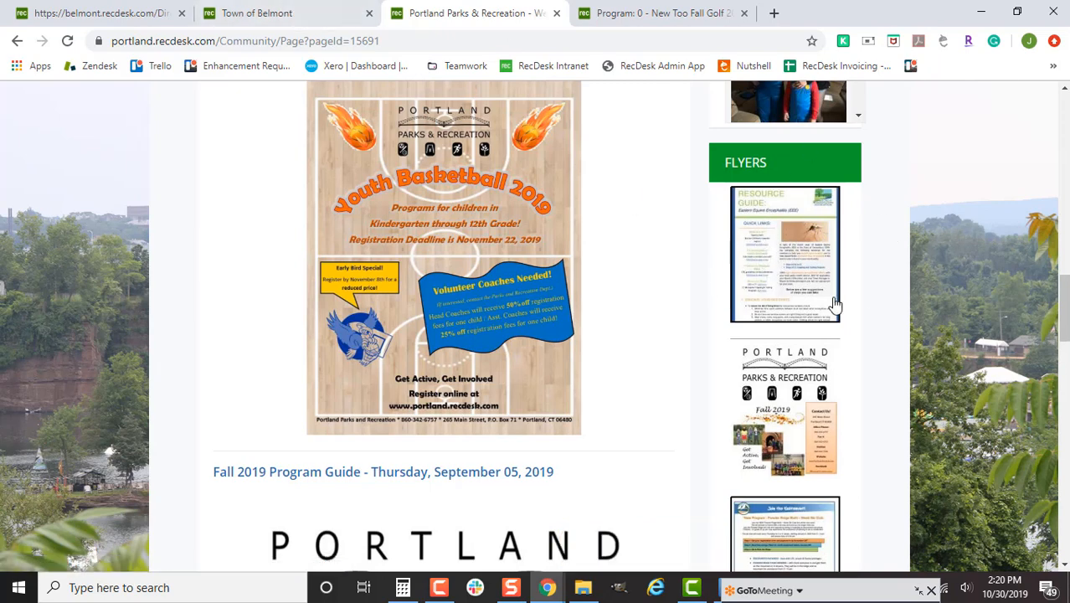
pyautogui.scroll(4, 837, 326)
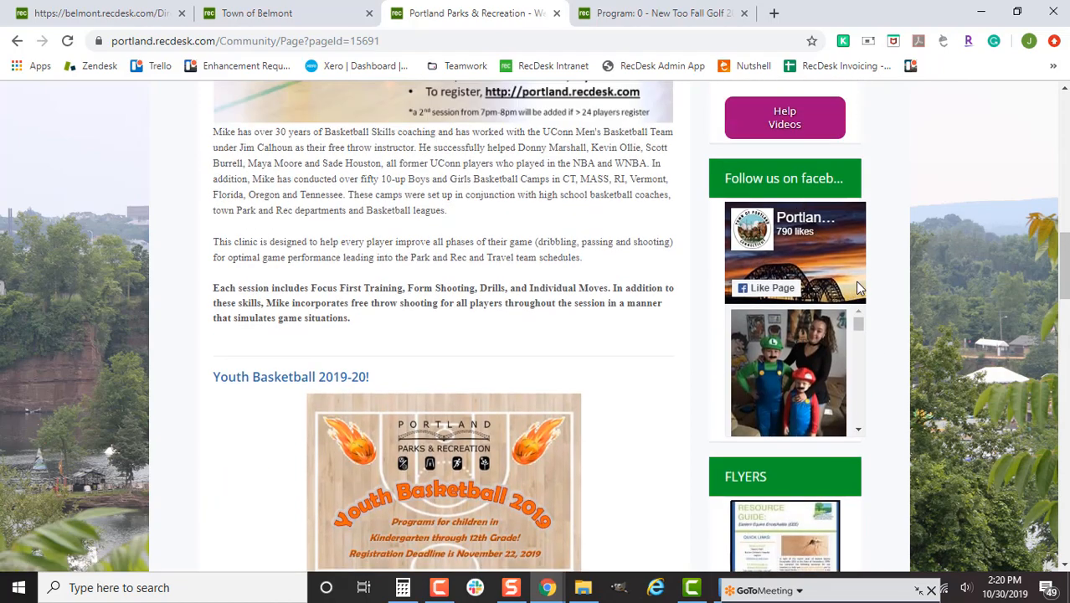
pyautogui.scroll(3, 854, 289)
pyautogui.scroll(2, 840, 325)
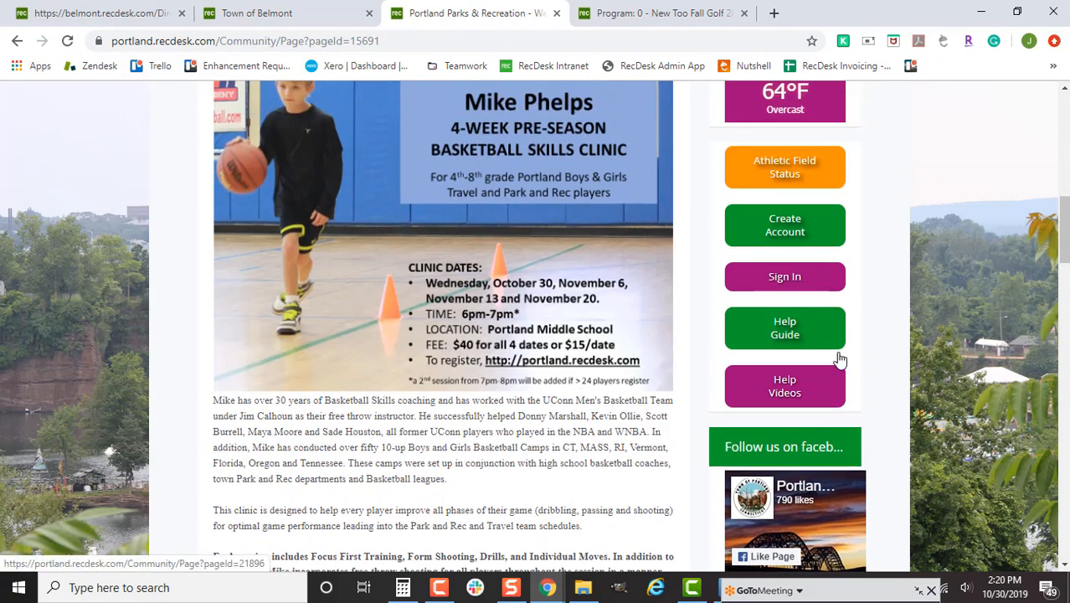
pyautogui.scroll(2, 840, 358)
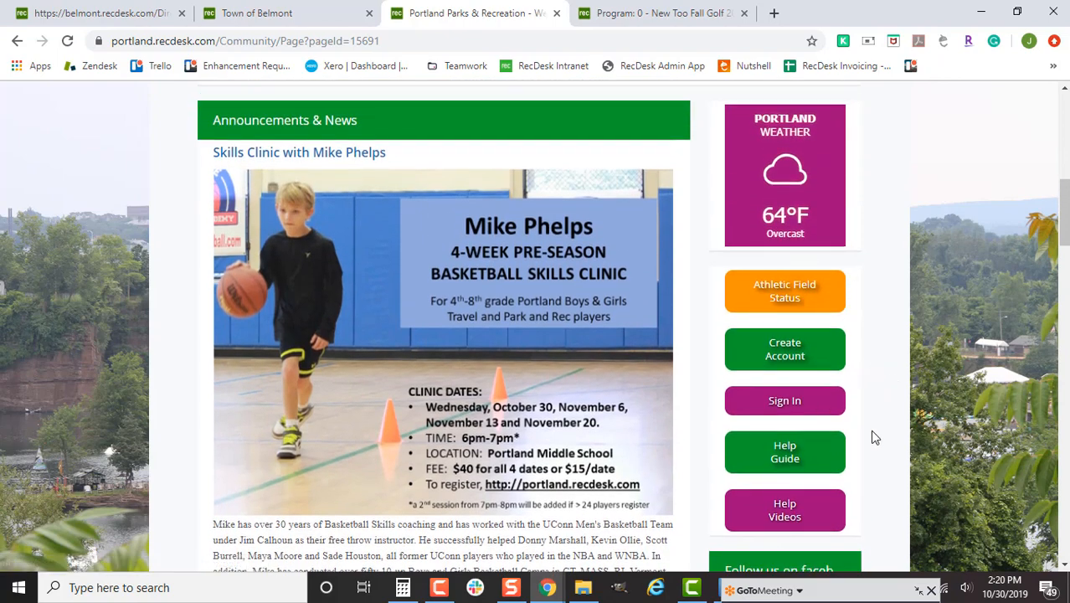
# - Switch to the Town of Belmont content management tab and open the FORMS page
pyautogui.click(292, 11)
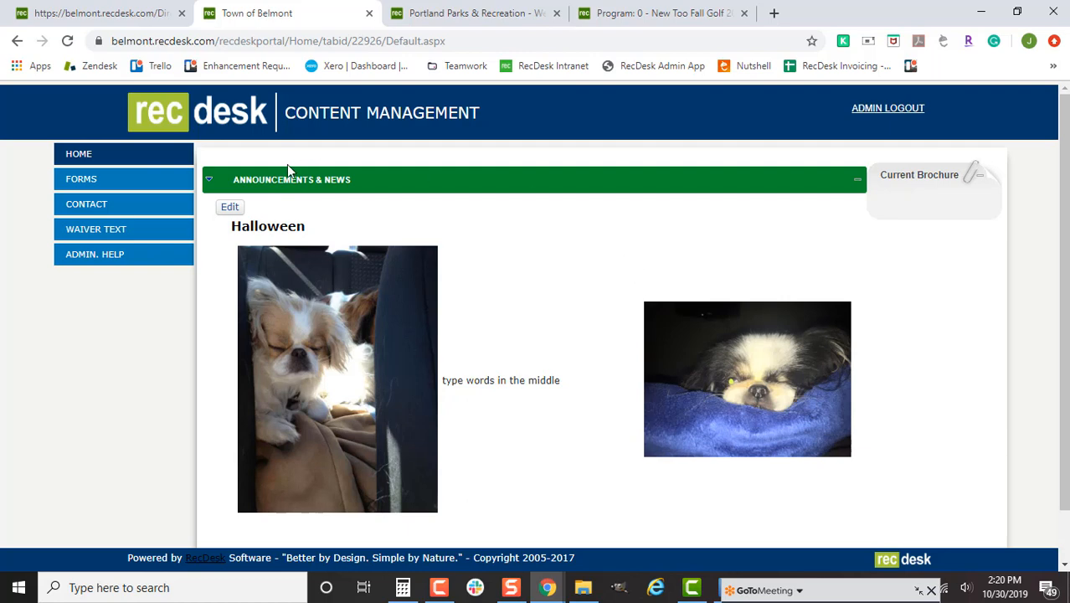
pyautogui.click(167, 188)
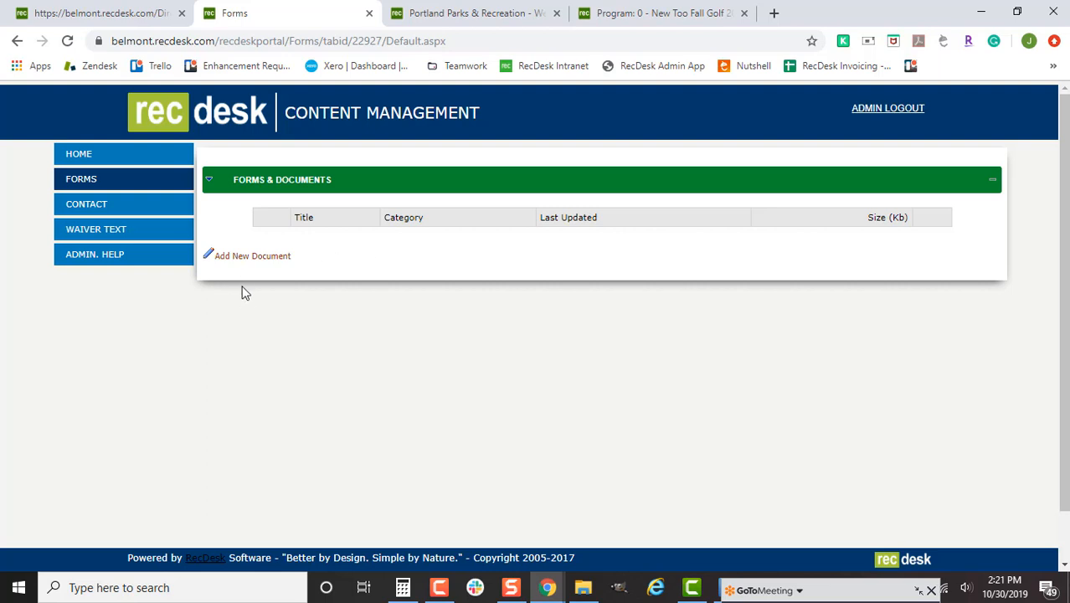
# - Add a new document titled 'Documents Name'
pyautogui.click(250, 261)
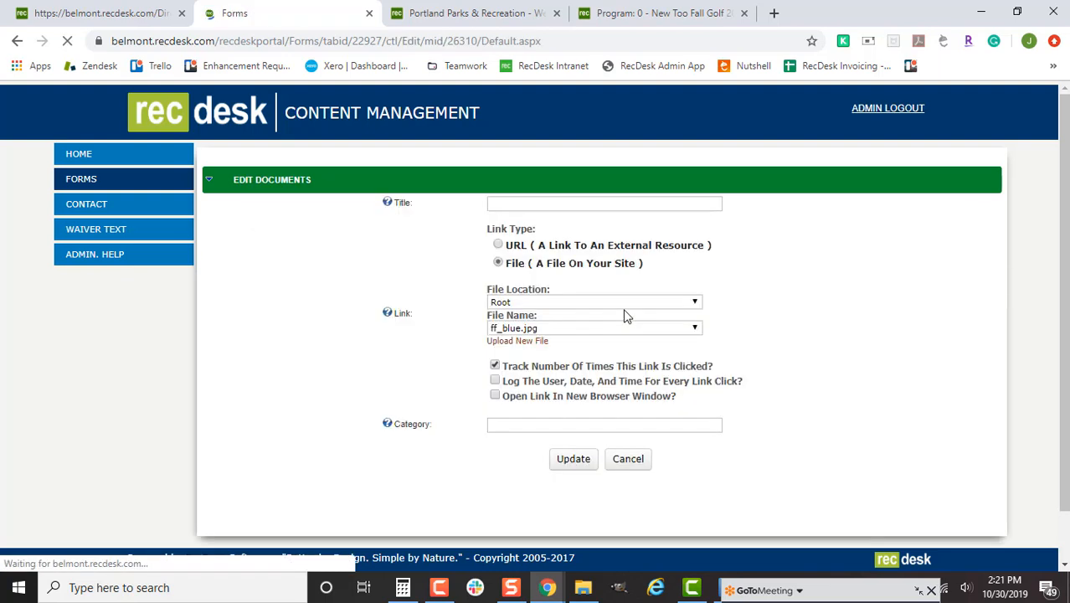
pyautogui.click(616, 201)
pyautogui.write('Documents N')
pyautogui.press('BackSpace')
pyautogui.press('BackSpace')
pyautogui.press('BackSpace')
pyautogui.write('s Name')
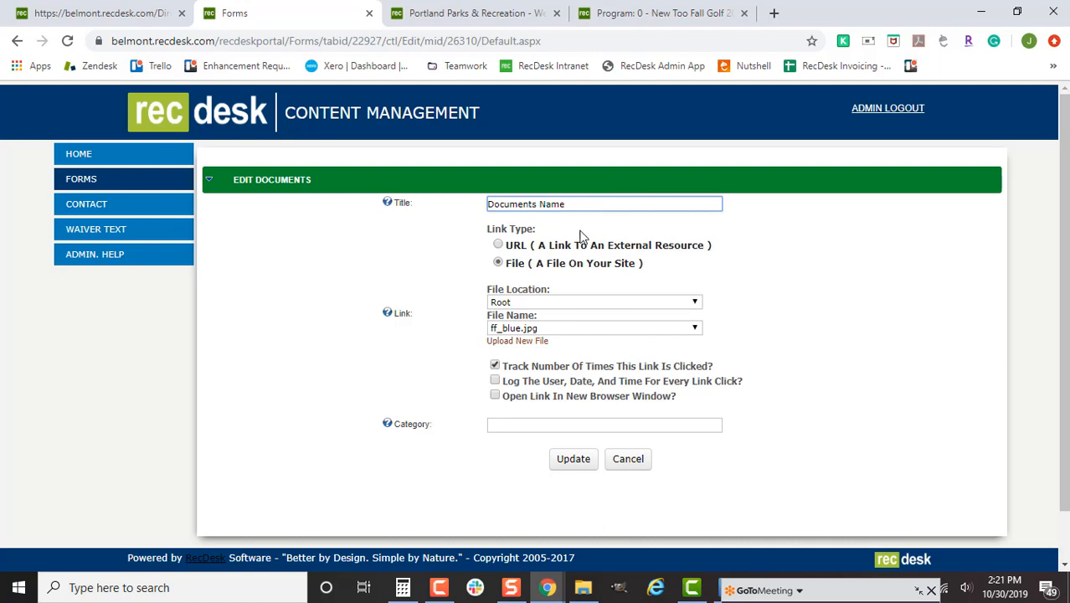
# - Upload Virtual GF Schedule 2019.pdf from Downloads and select it as the document's linked file
pyautogui.click(509, 345)
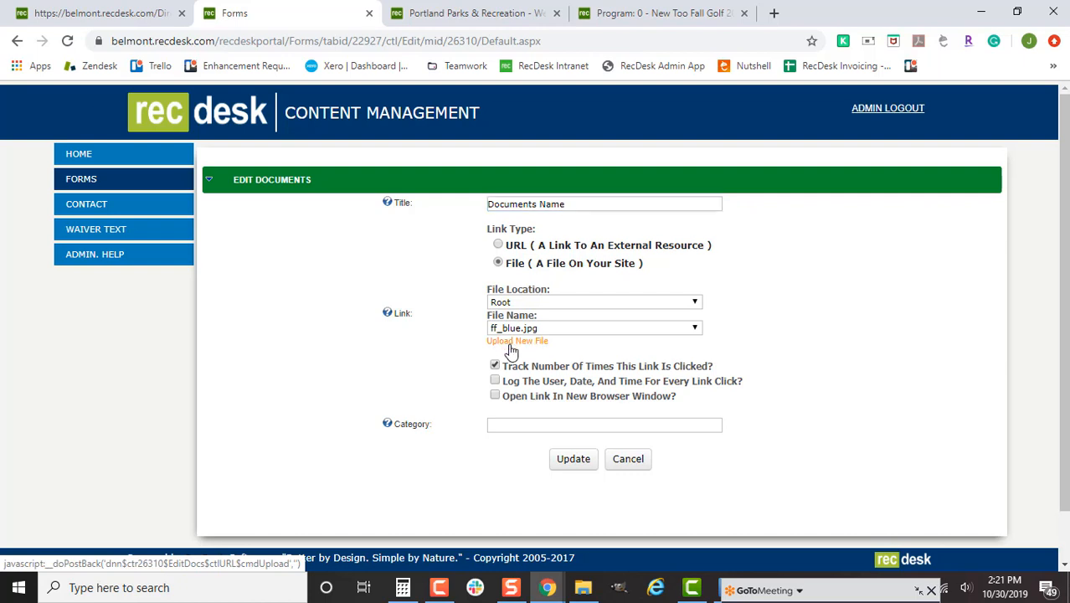
pyautogui.click(545, 330)
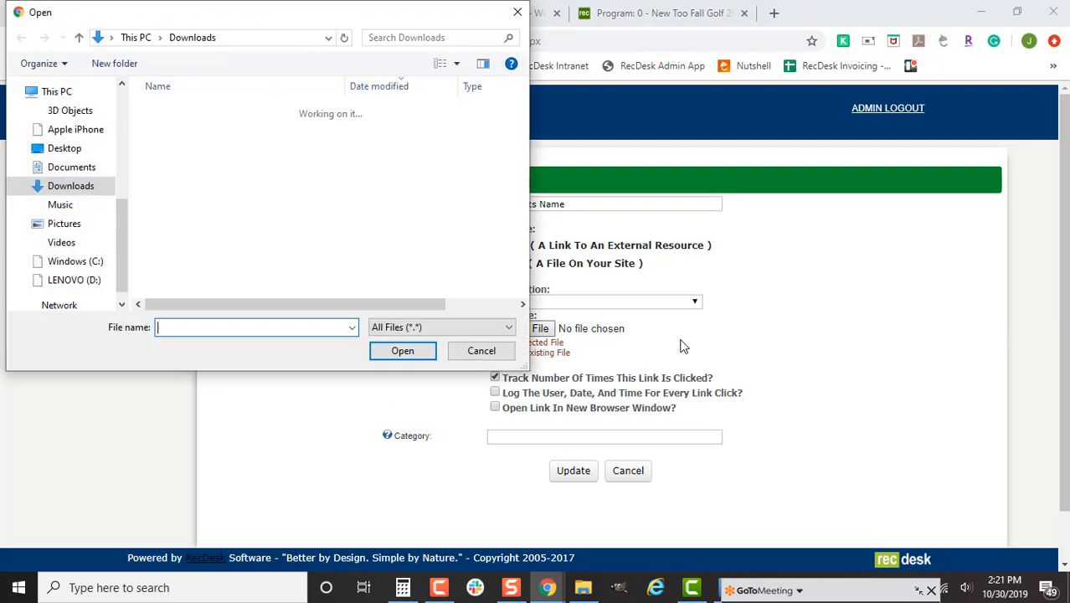
pyautogui.scroll(-5, 350, 213)
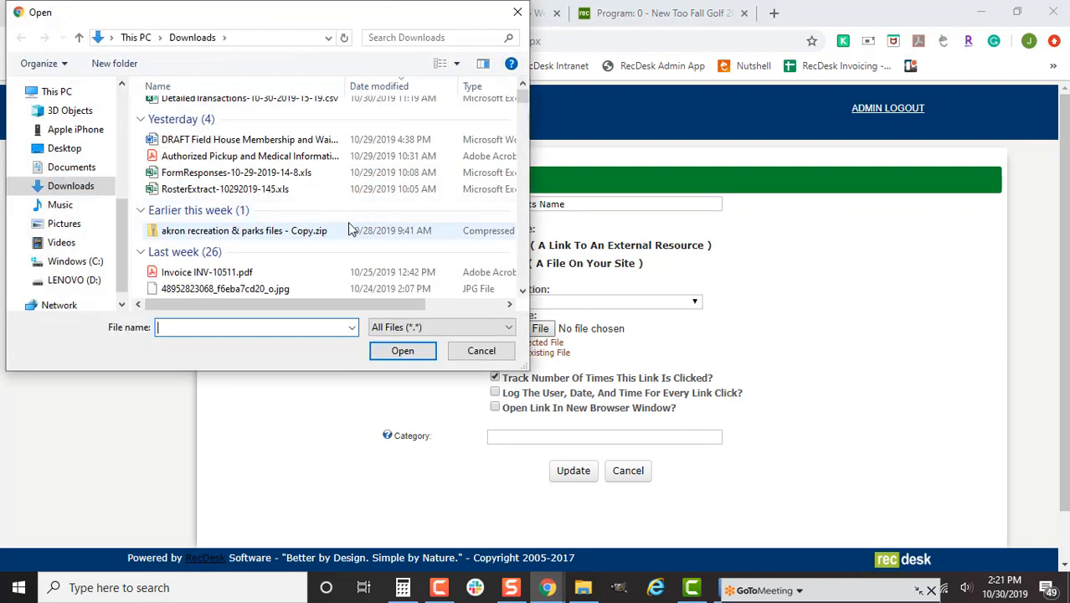
pyautogui.scroll(-1, 347, 251)
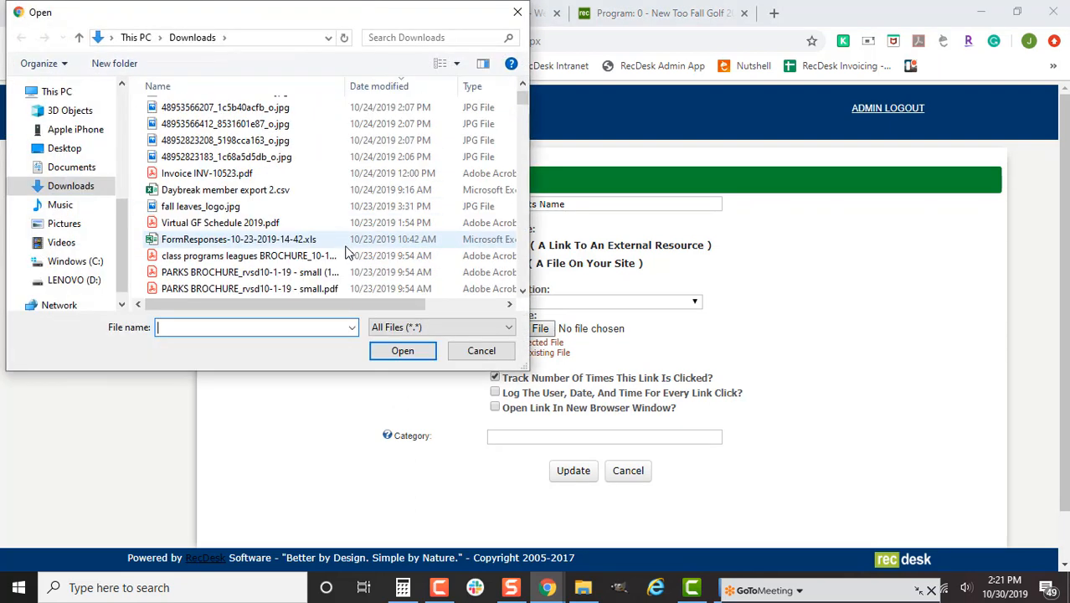
pyautogui.doubleClick(268, 222)
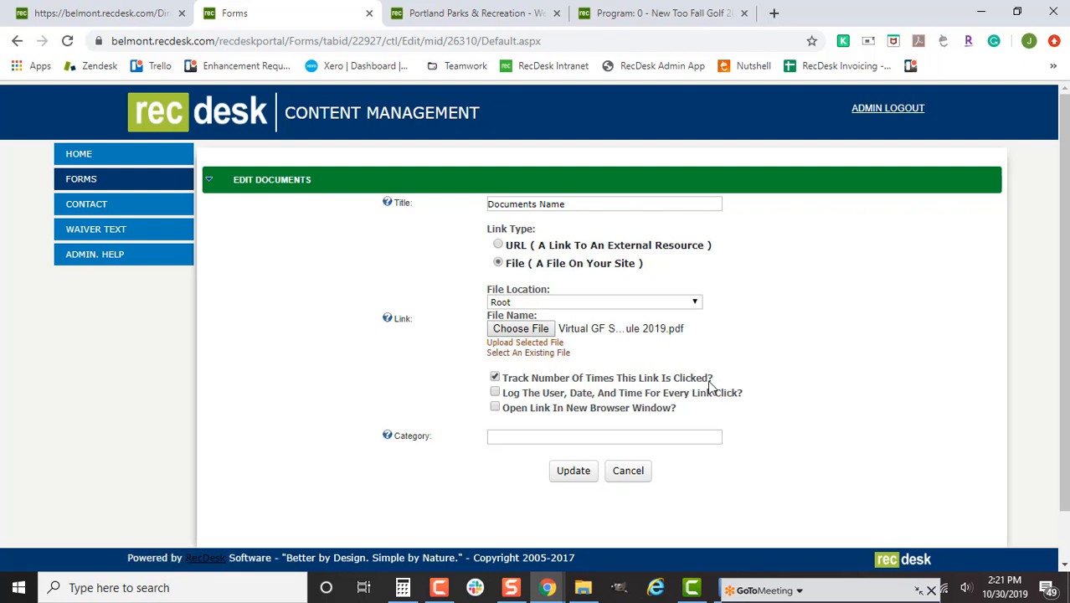
pyautogui.click(526, 344)
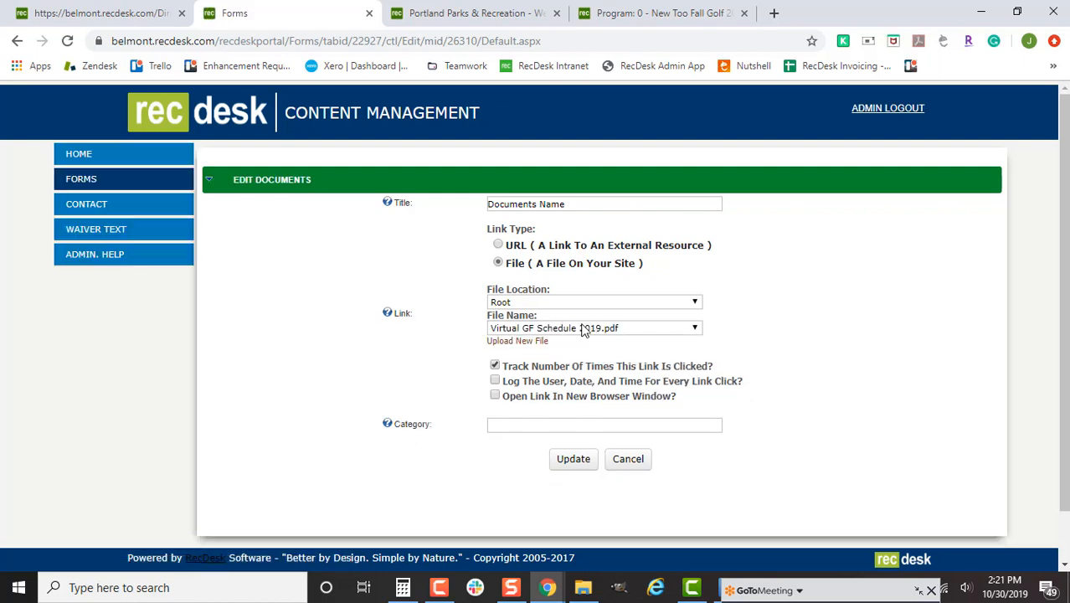
pyautogui.click(618, 329)
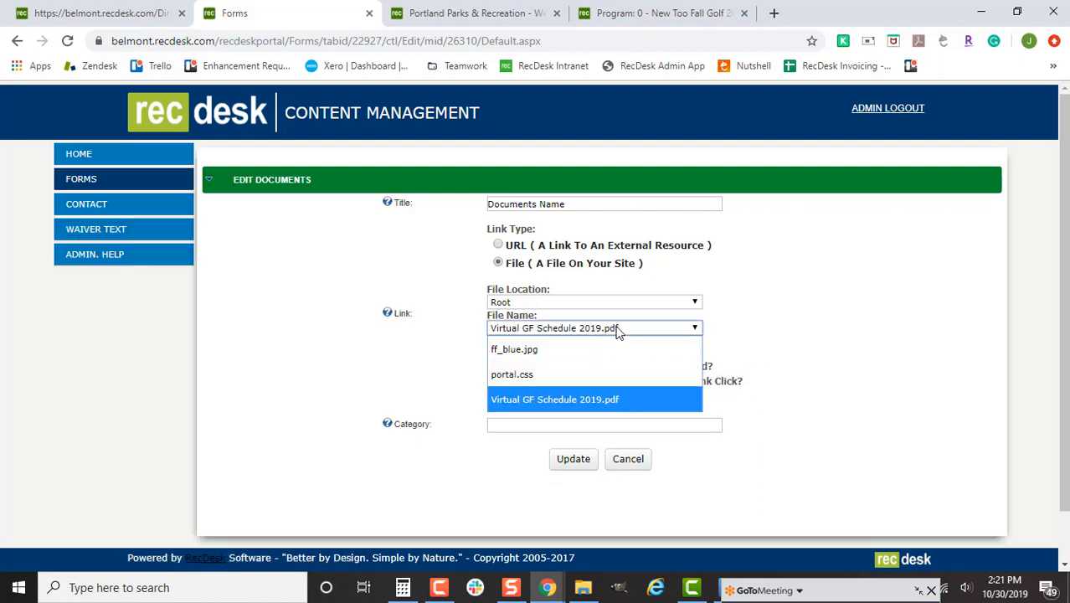
pyautogui.click(620, 329)
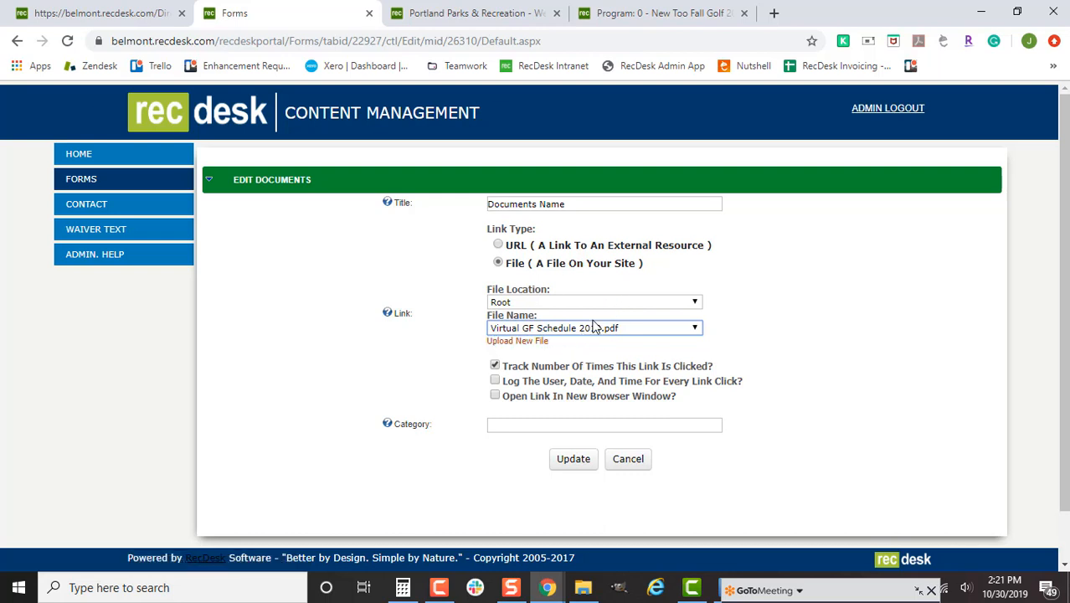
# - Save the document, check that its PDF opens, and go back to the Forms & Documents list
pyautogui.click(586, 457)
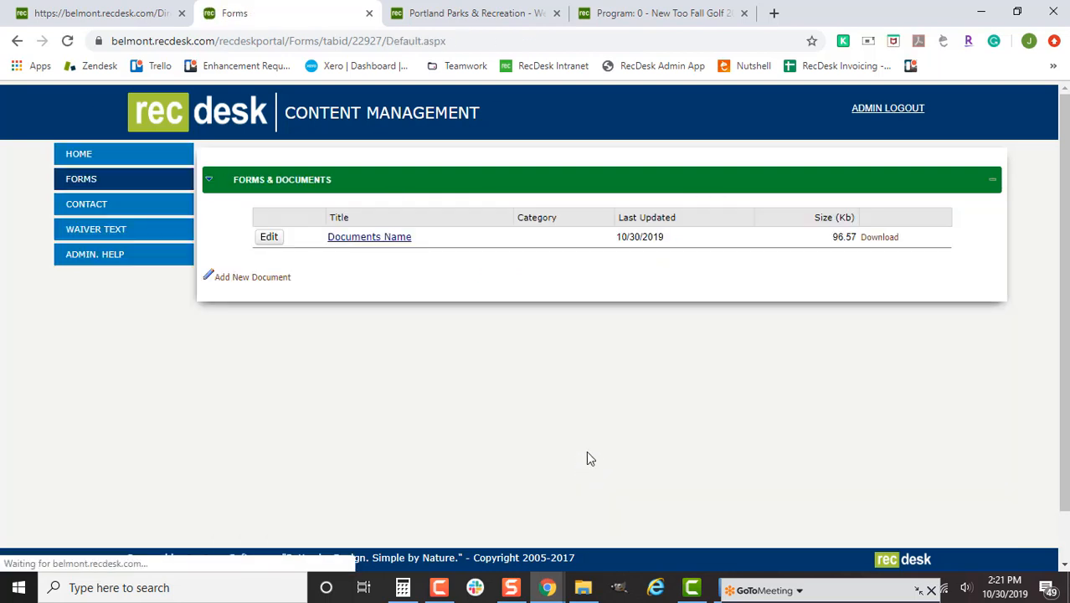
pyautogui.click(387, 240)
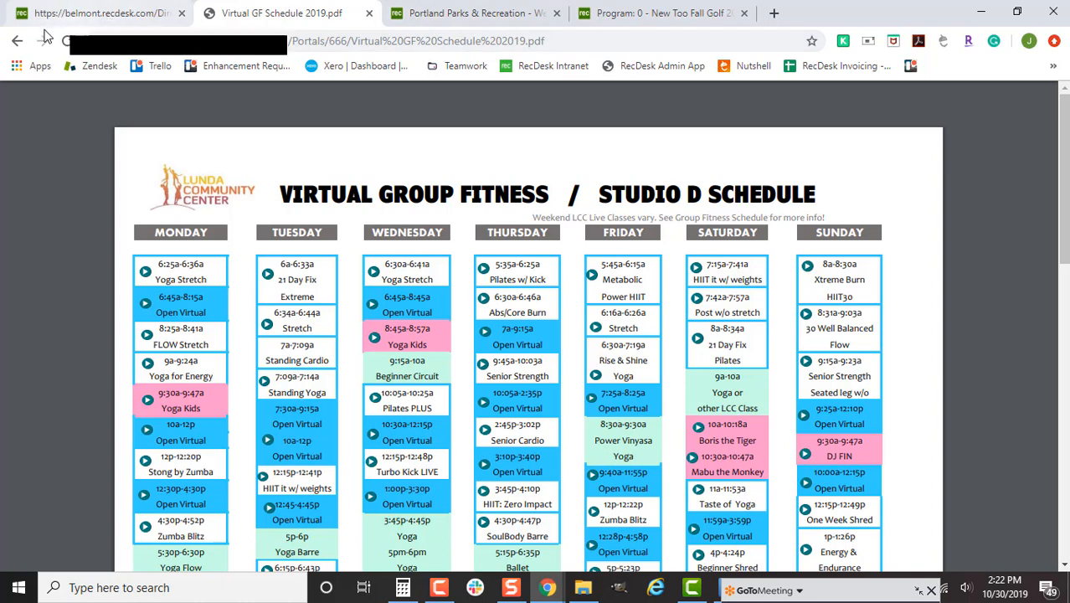
pyautogui.click(19, 41)
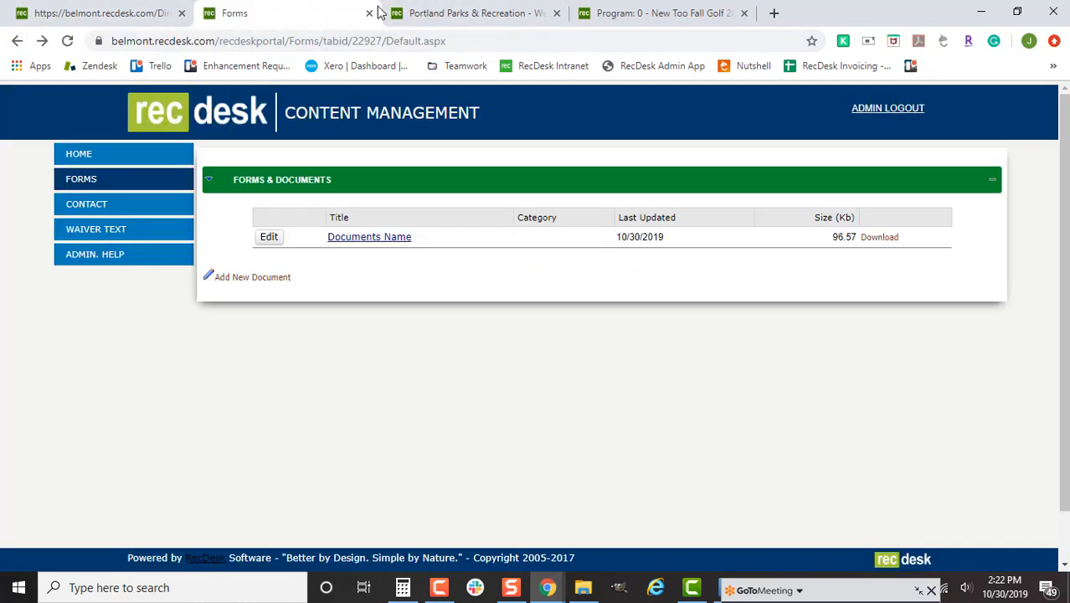
# - Close the Portland and Fall Golf tabs, then open the Belmont community site in a new tab
pyautogui.click(555, 13)
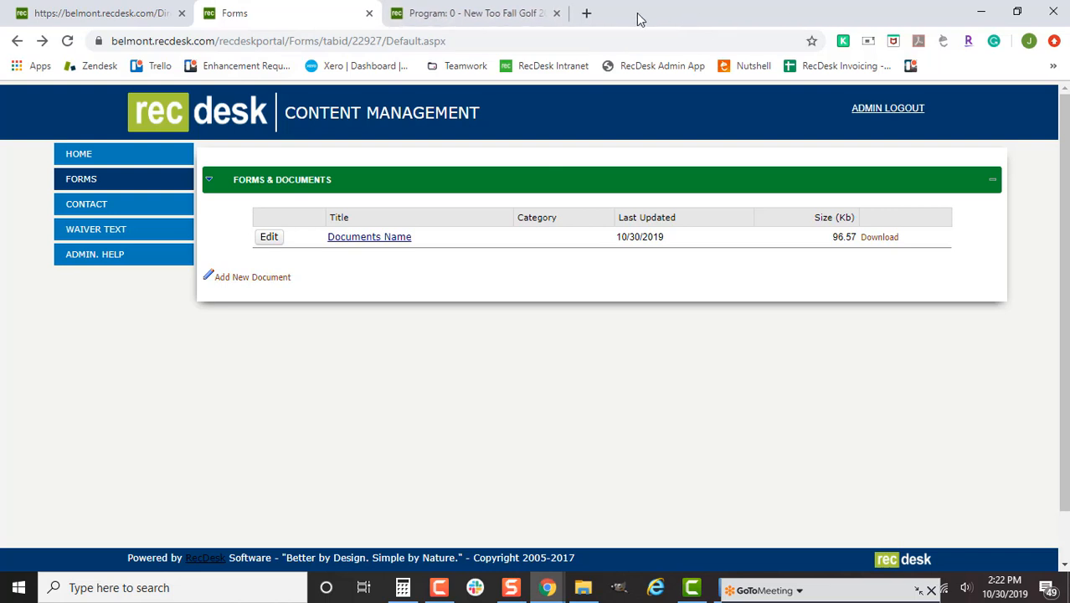
pyautogui.click(556, 13)
pyautogui.click(120, 13)
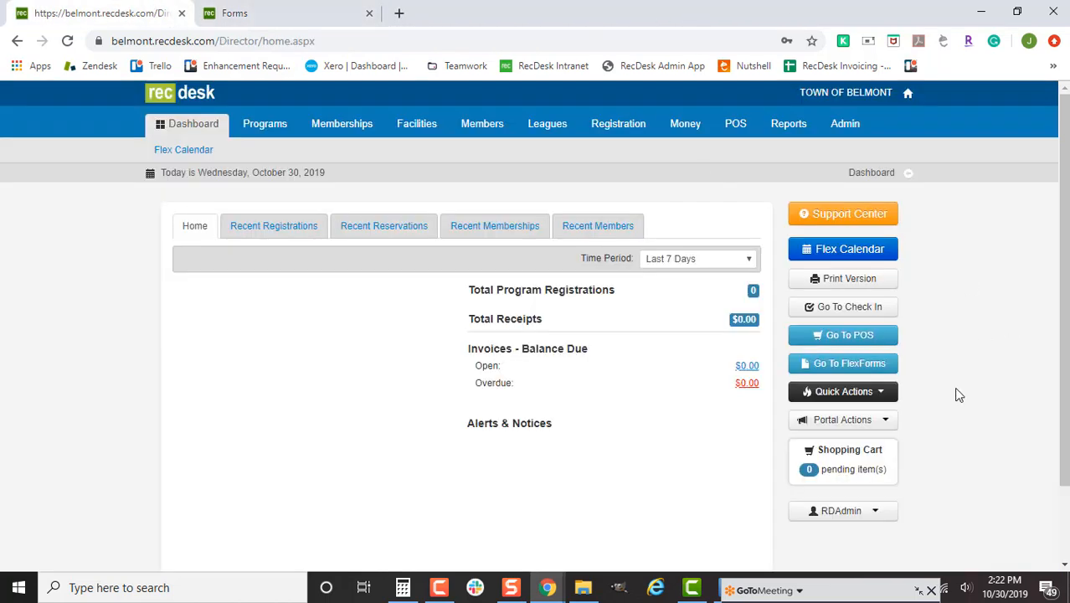
pyautogui.click(866, 421)
pyautogui.rightClick(826, 446)
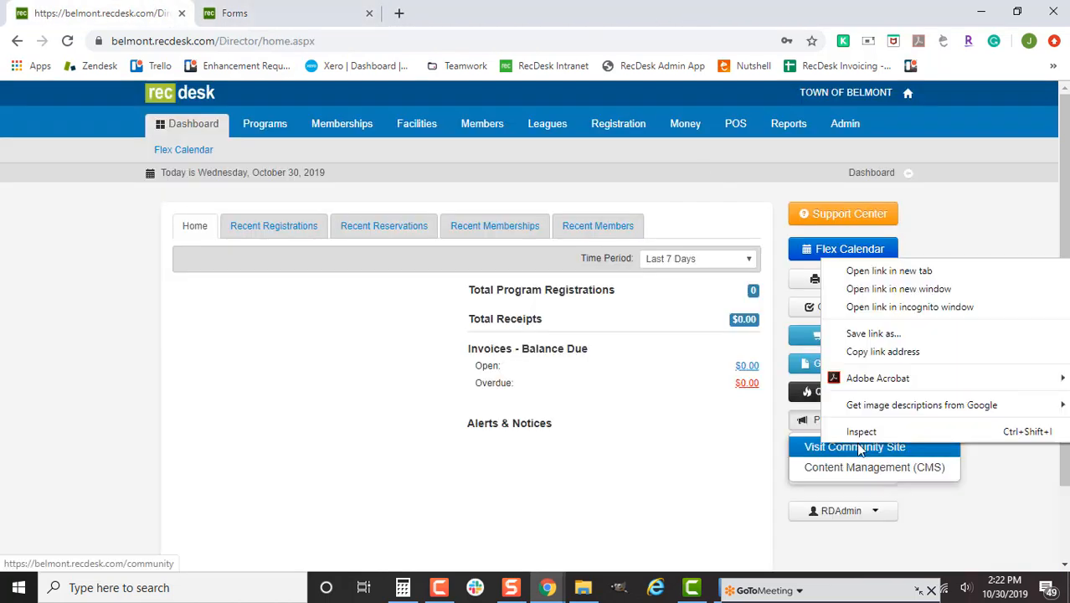
pyautogui.click(927, 270)
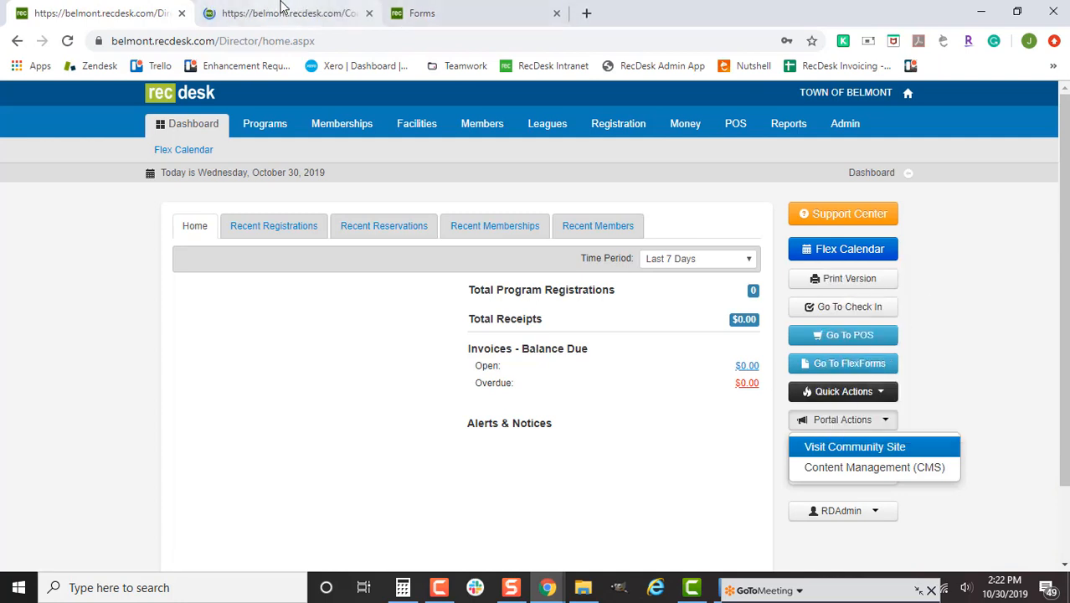
pyautogui.click(285, 10)
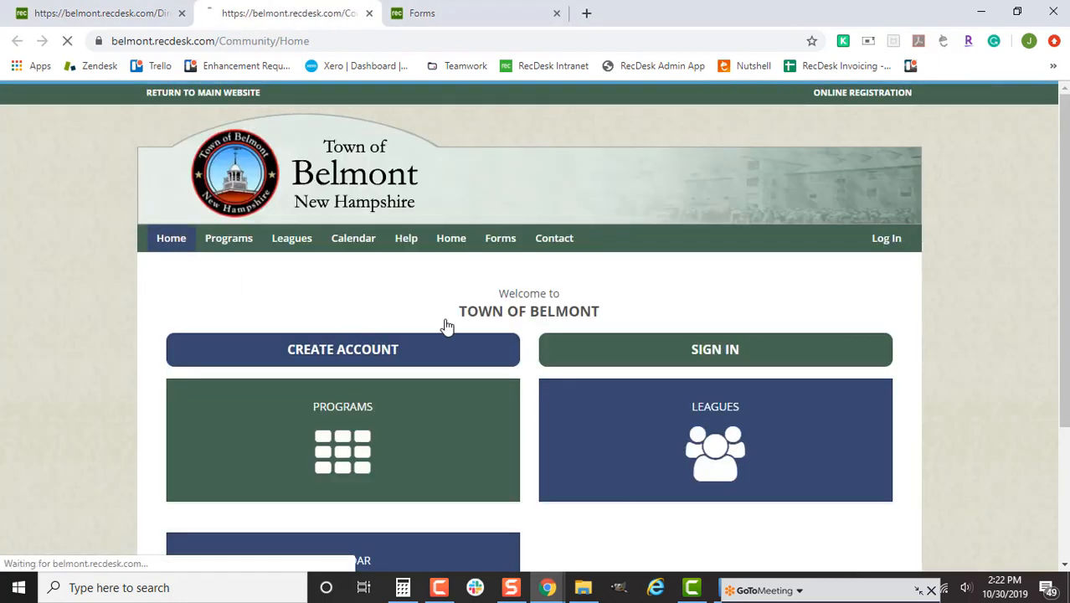
# - Open the Town of Belmont announcements page and review the Halloween post with two dog photos
pyautogui.click(459, 240)
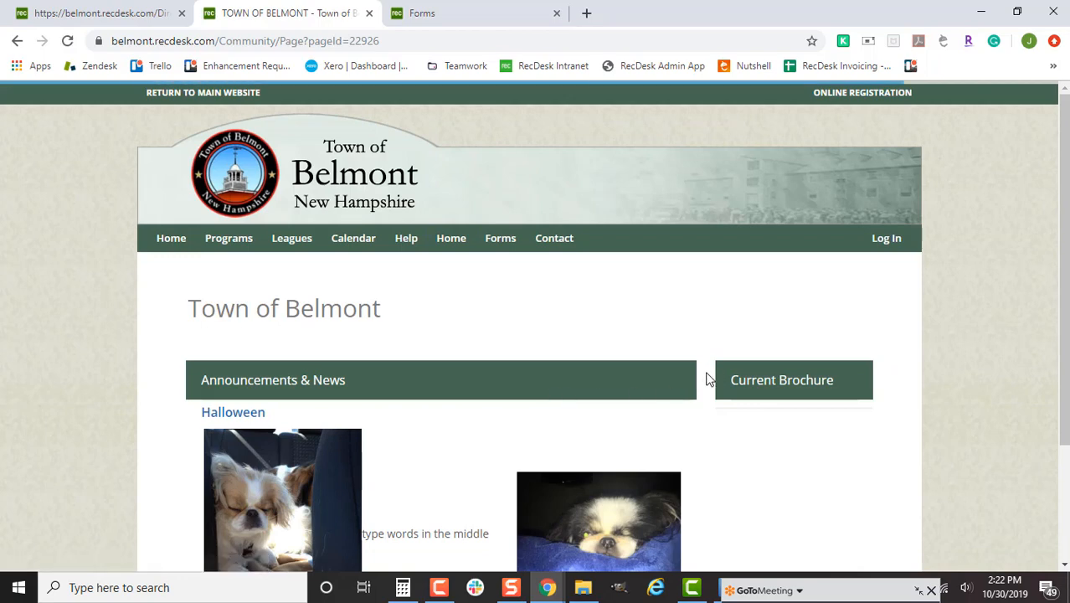
pyautogui.scroll(-1, 704, 381)
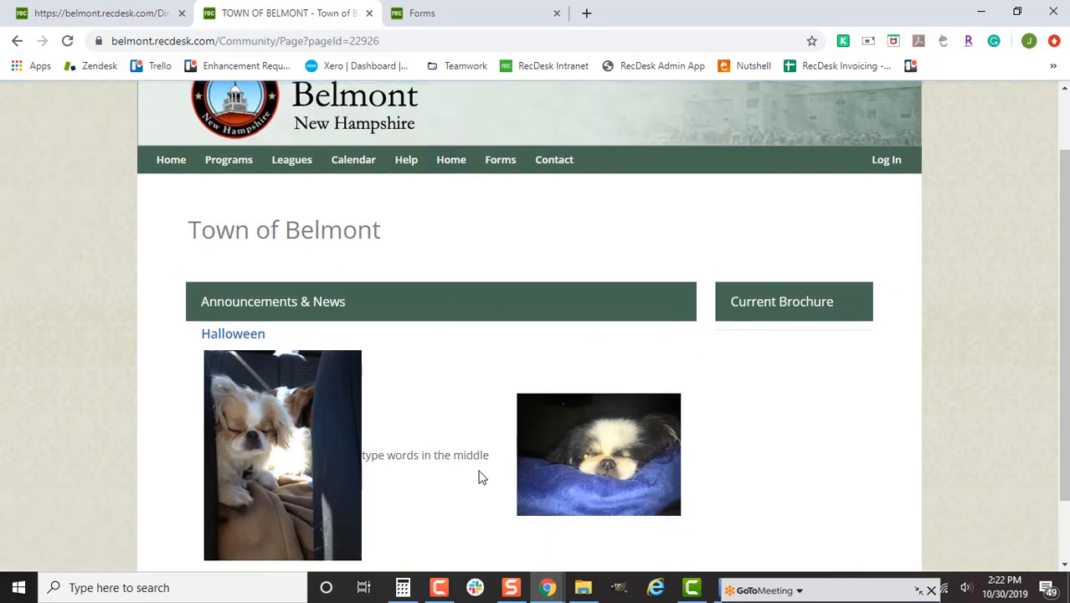
pyautogui.scroll(-1, 481, 476)
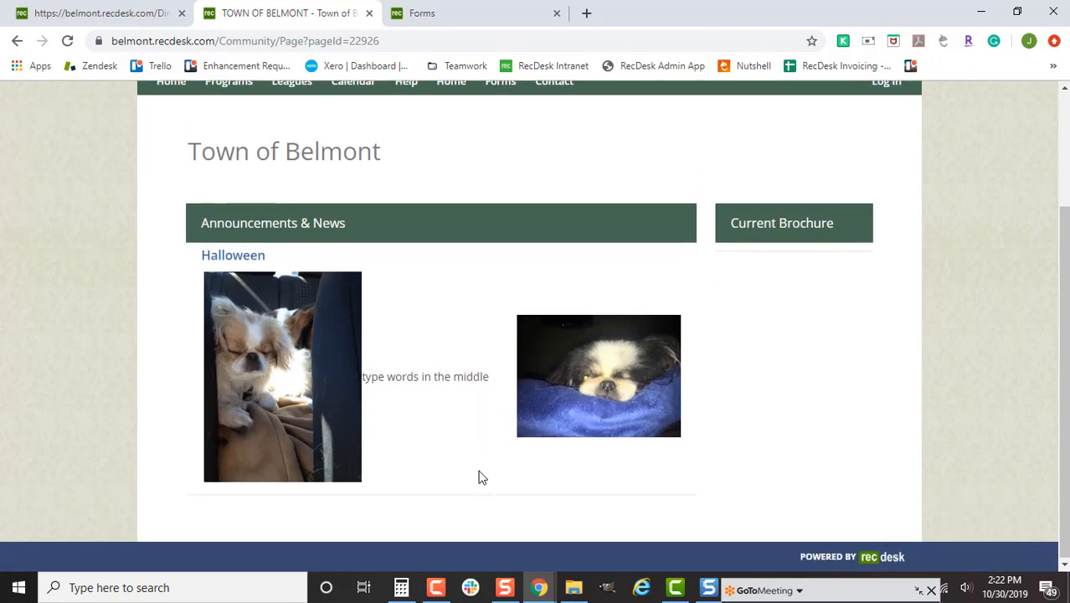
pyautogui.scroll(1, 482, 477)
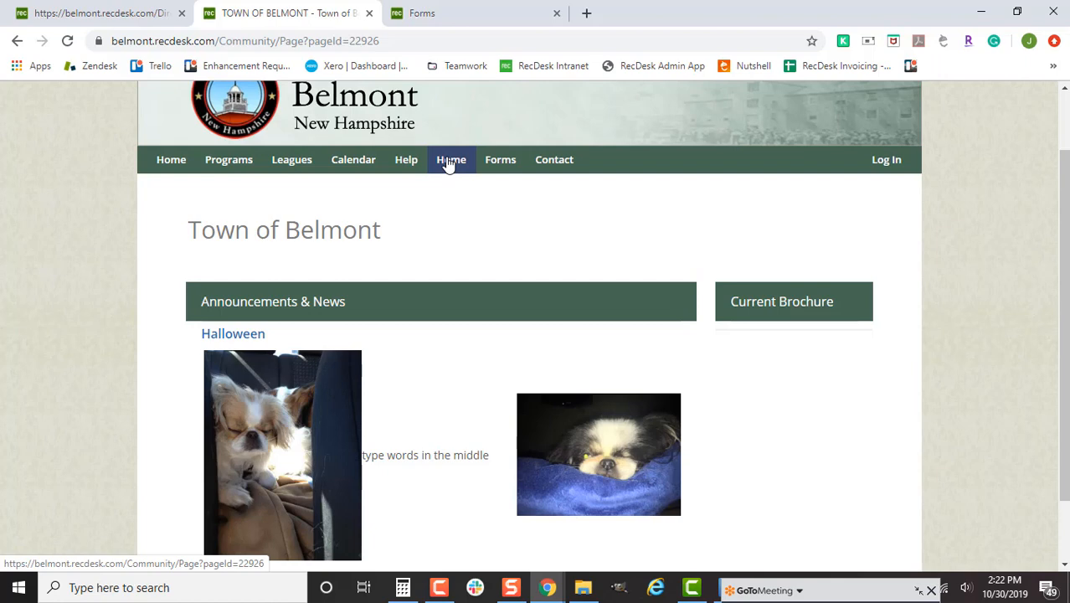
pyautogui.click(164, 160)
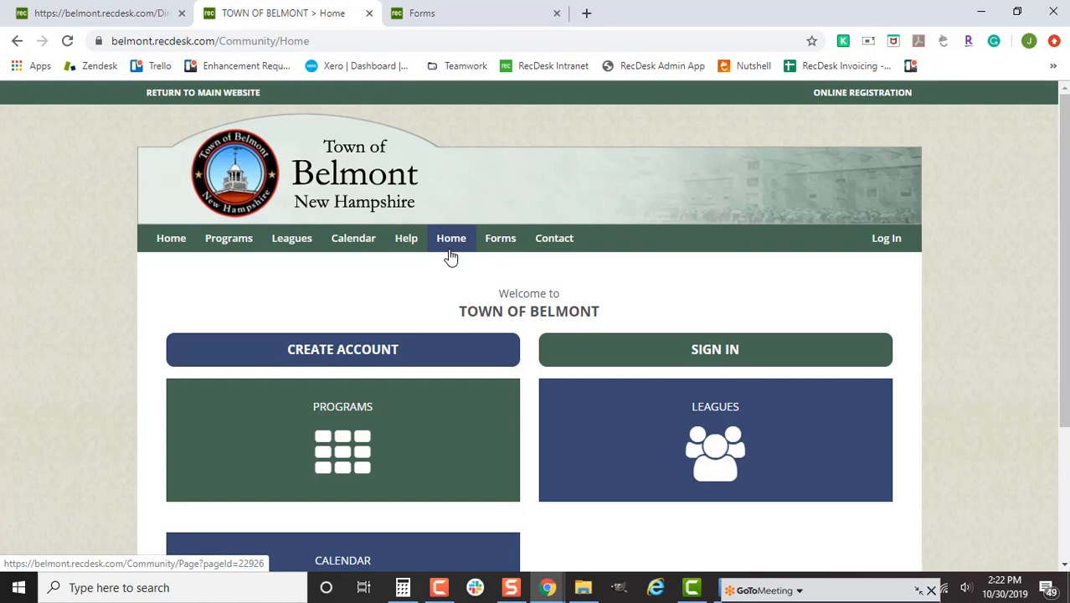
pyautogui.click(451, 238)
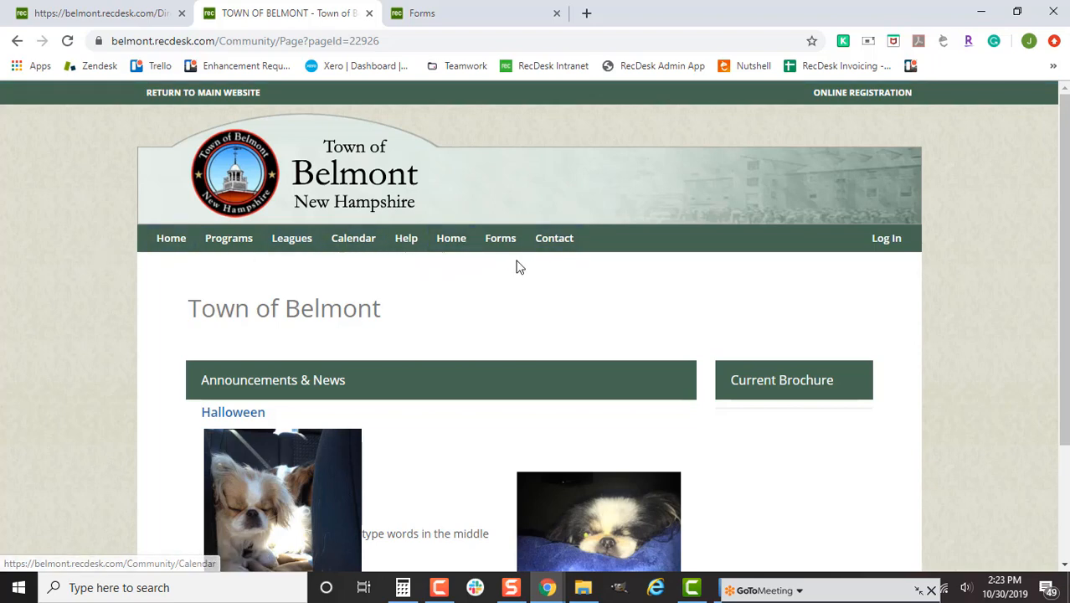
pyautogui.scroll(-3, 670, 335)
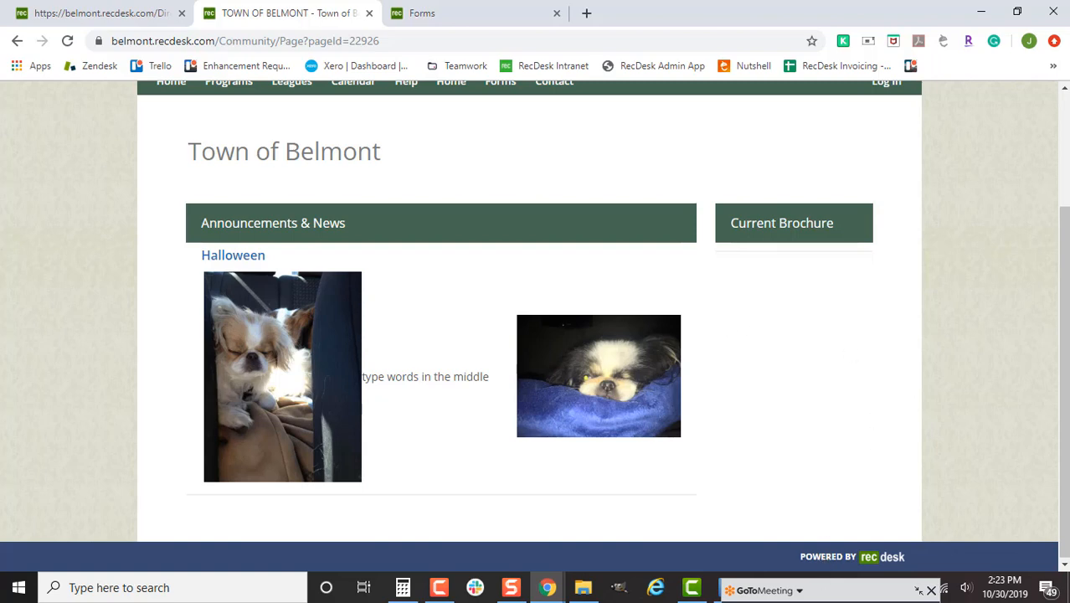
# - Open the meeting panel and scroll through the chat messages
pyautogui.click(843, 593)
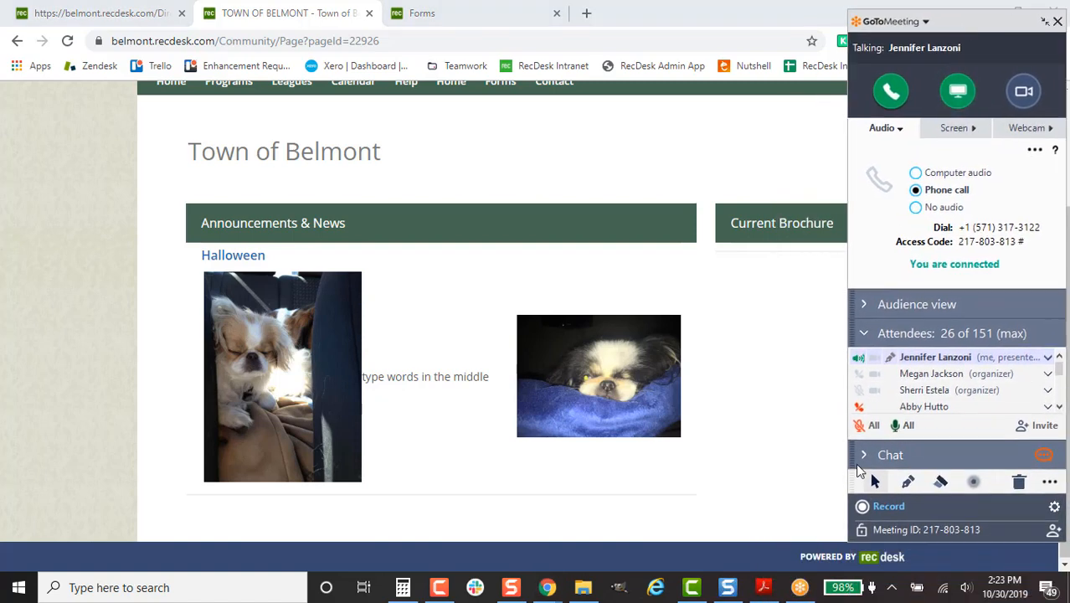
pyautogui.click(863, 453)
pyautogui.click(1060, 403)
pyautogui.click(1061, 434)
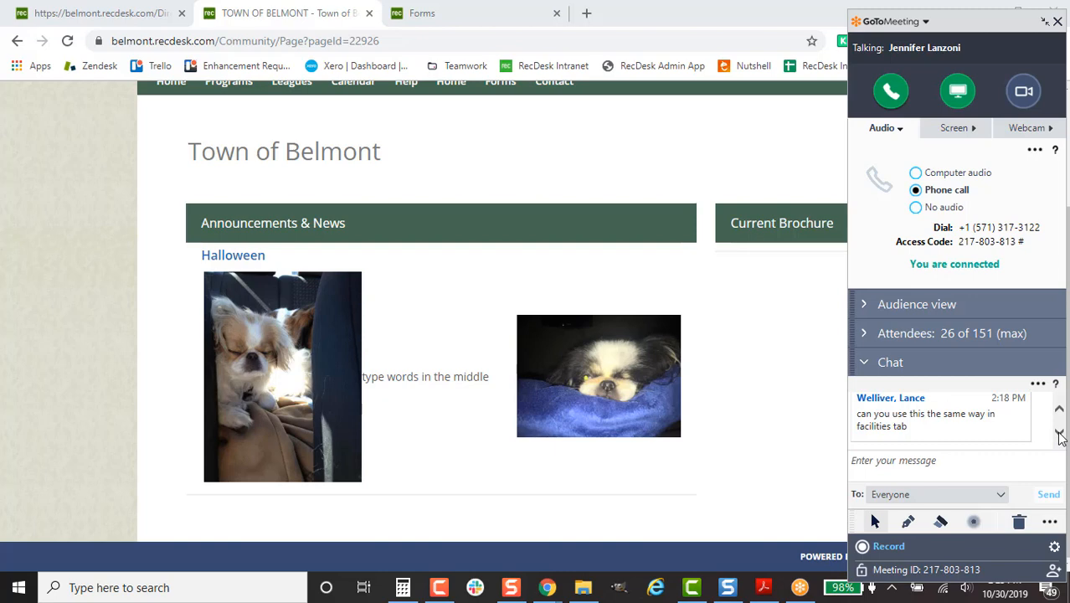
pyautogui.click(1059, 410)
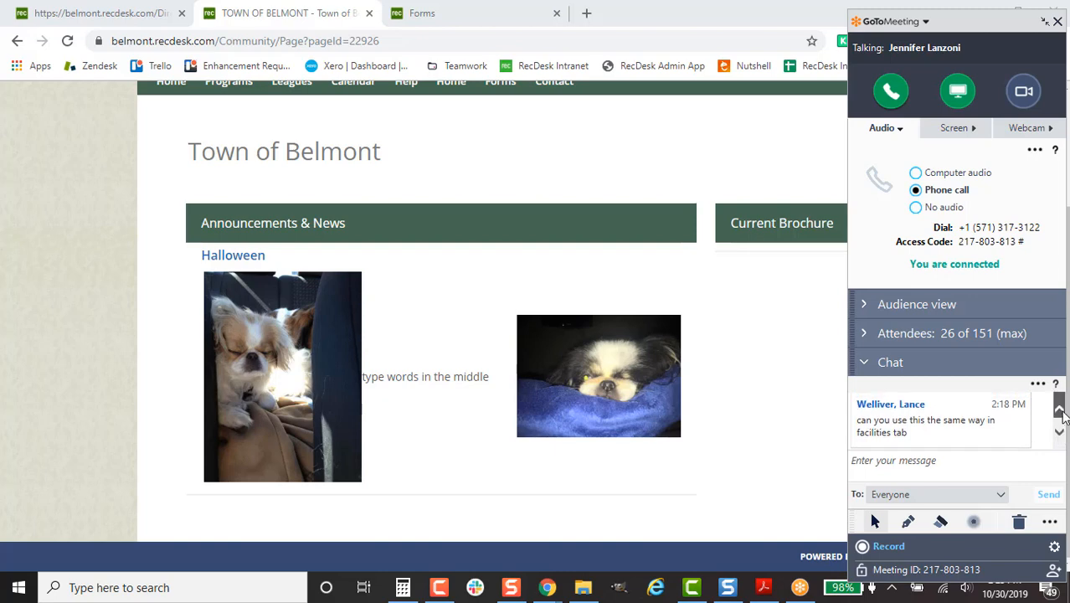
pyautogui.click(1061, 433)
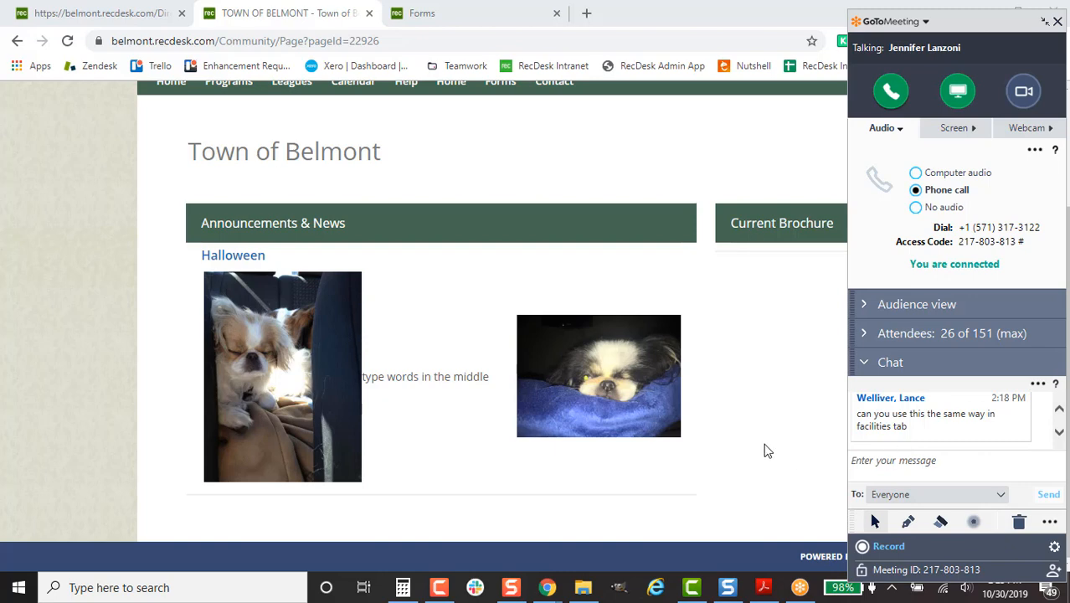
pyautogui.scroll(2, 754, 444)
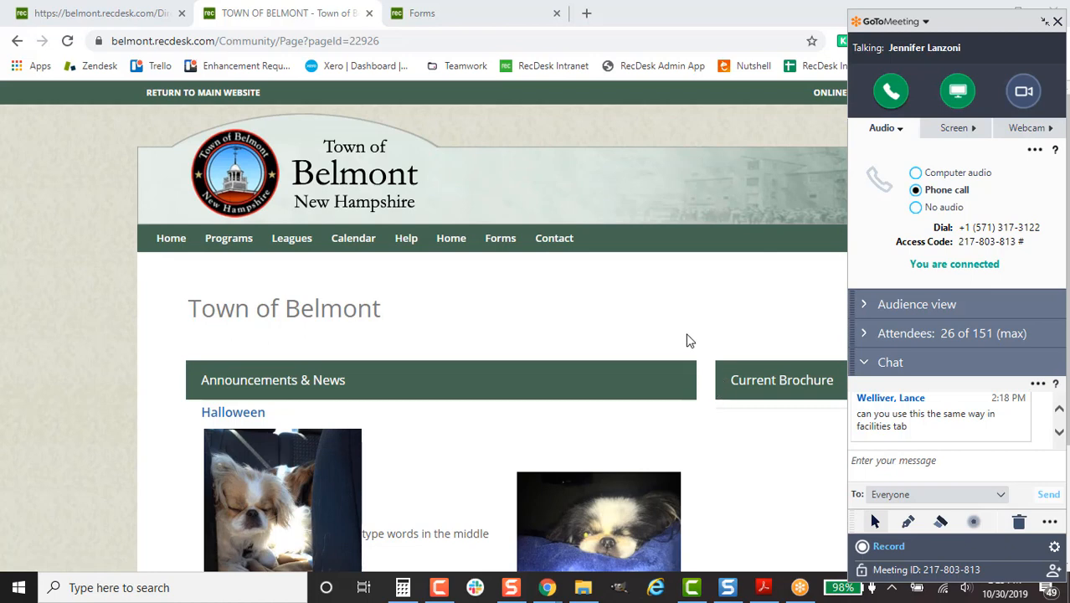
# - On the Oak Island site, open BEACH INFO > Beach Wheelchairs and scroll through the wheelchair photos
pyautogui.click(422, 13)
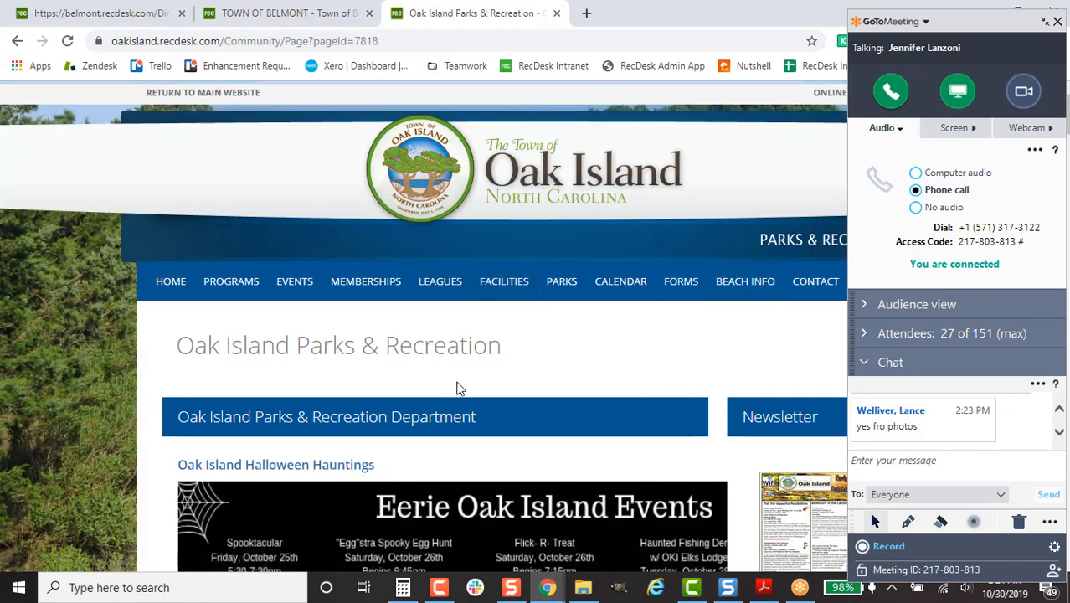
pyautogui.scroll(-1, 526, 385)
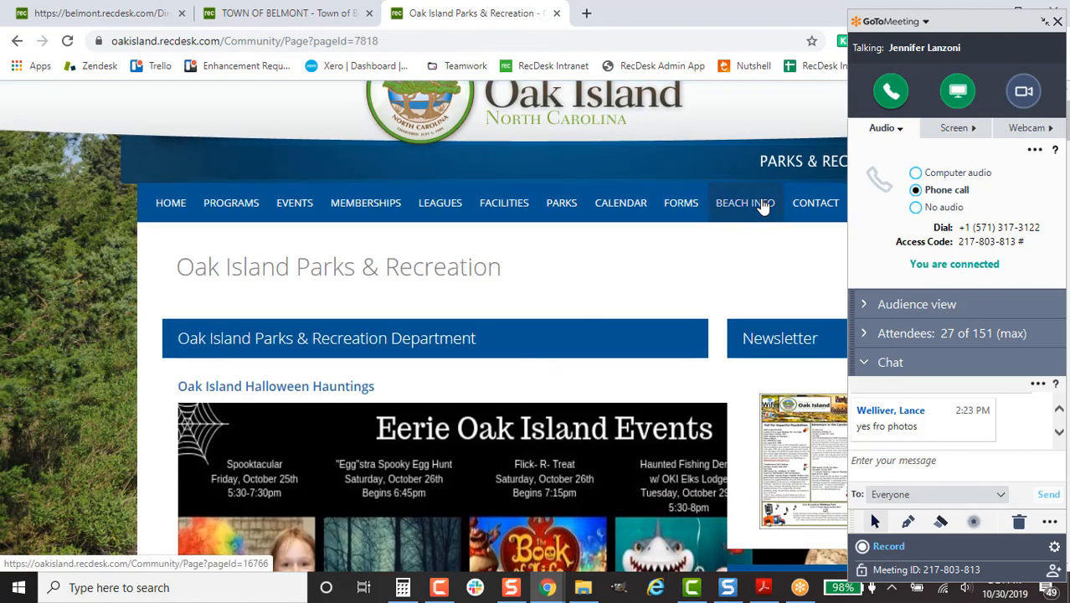
pyautogui.moveTo(758, 203)
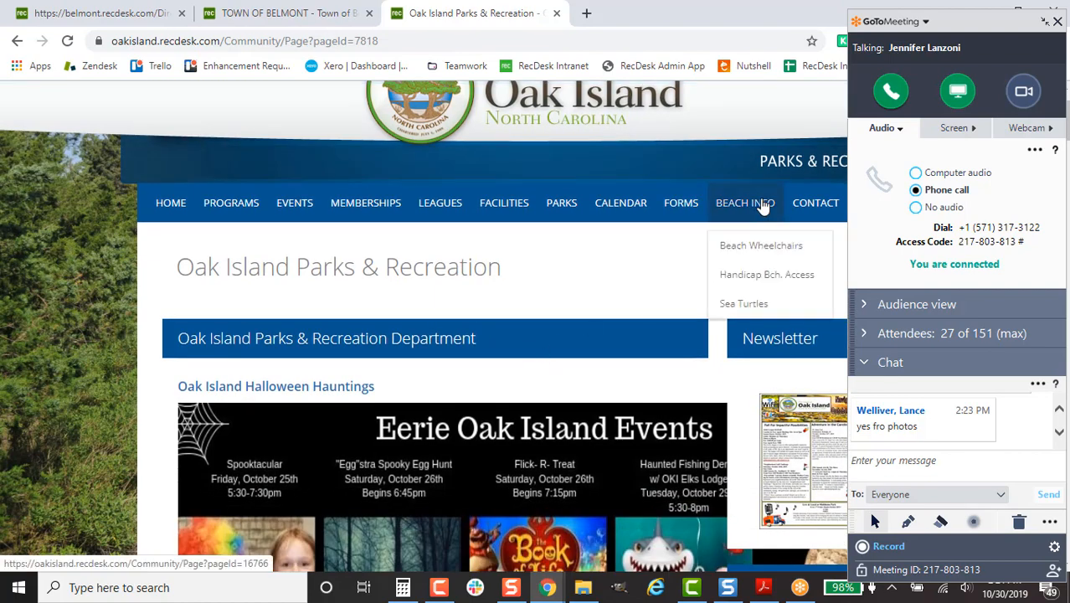
pyautogui.click(776, 250)
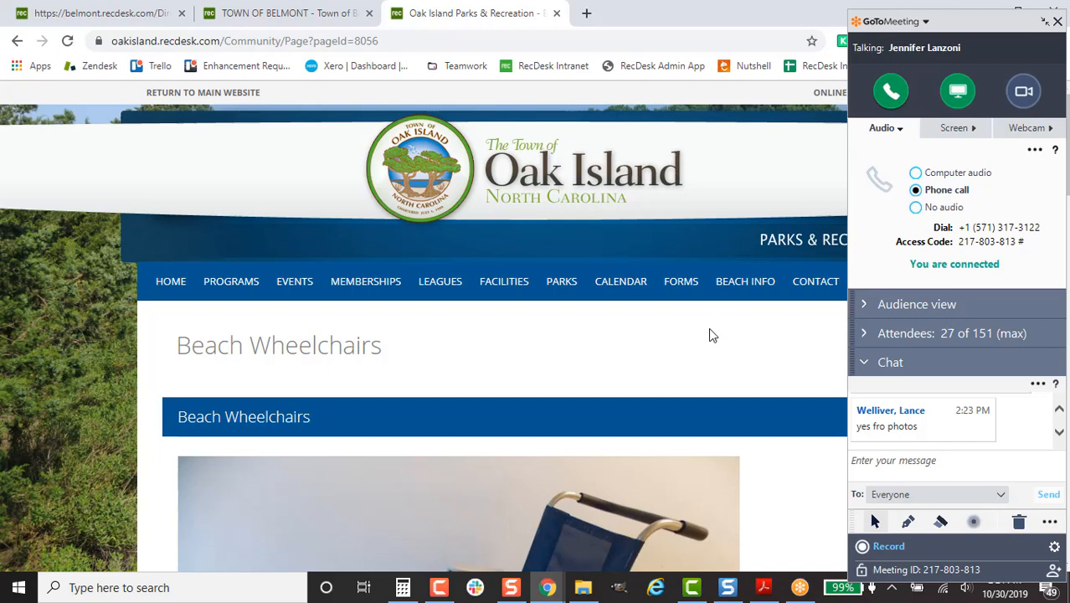
pyautogui.scroll(-1, 710, 331)
pyautogui.scroll(-10, 584, 385)
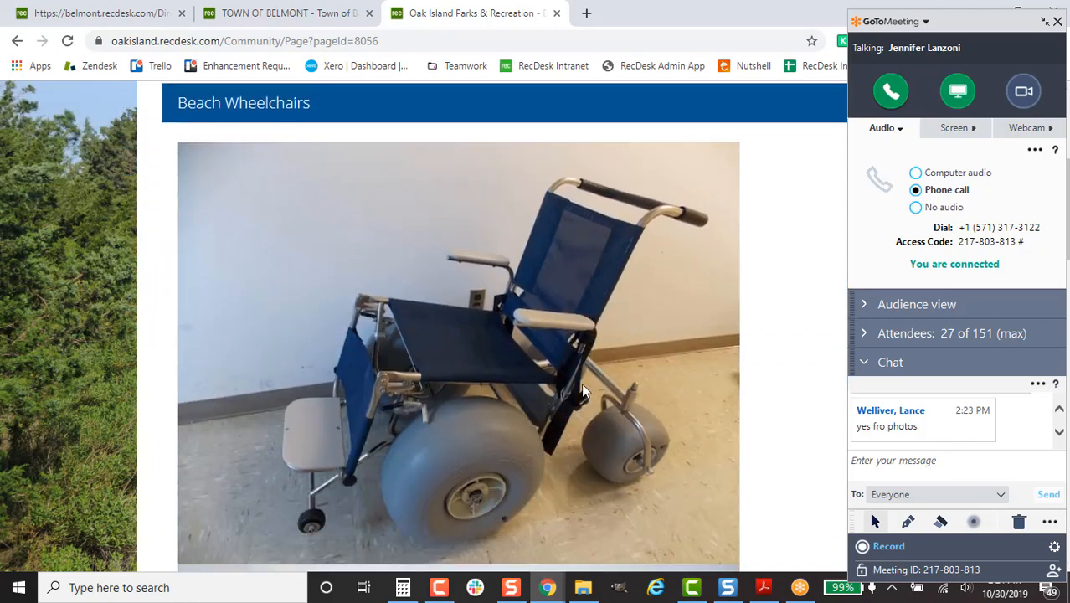
pyautogui.scroll(-10, 583, 390)
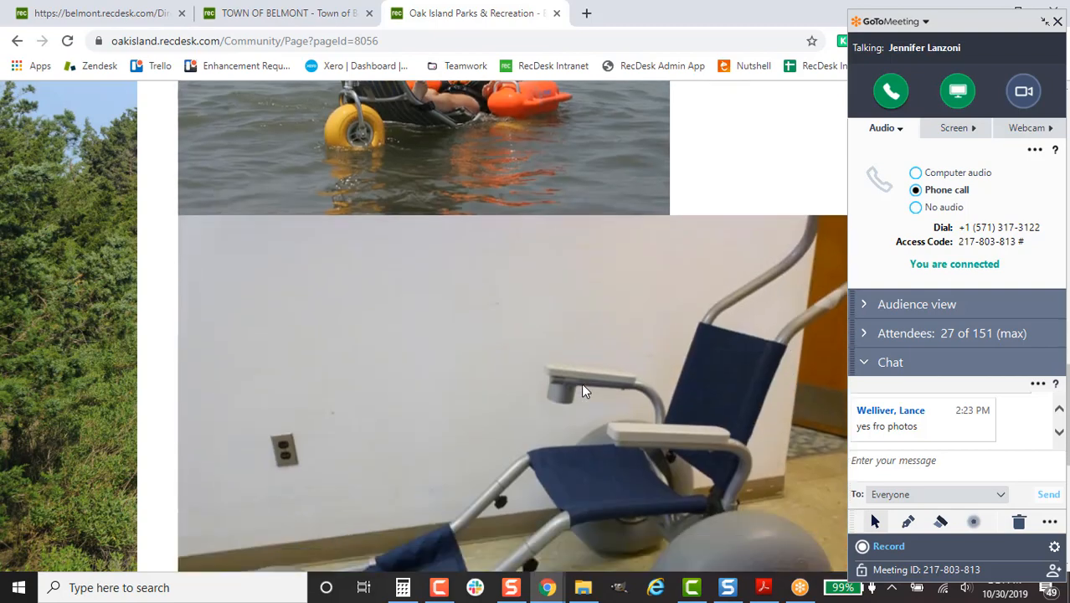
pyautogui.scroll(10, 583, 390)
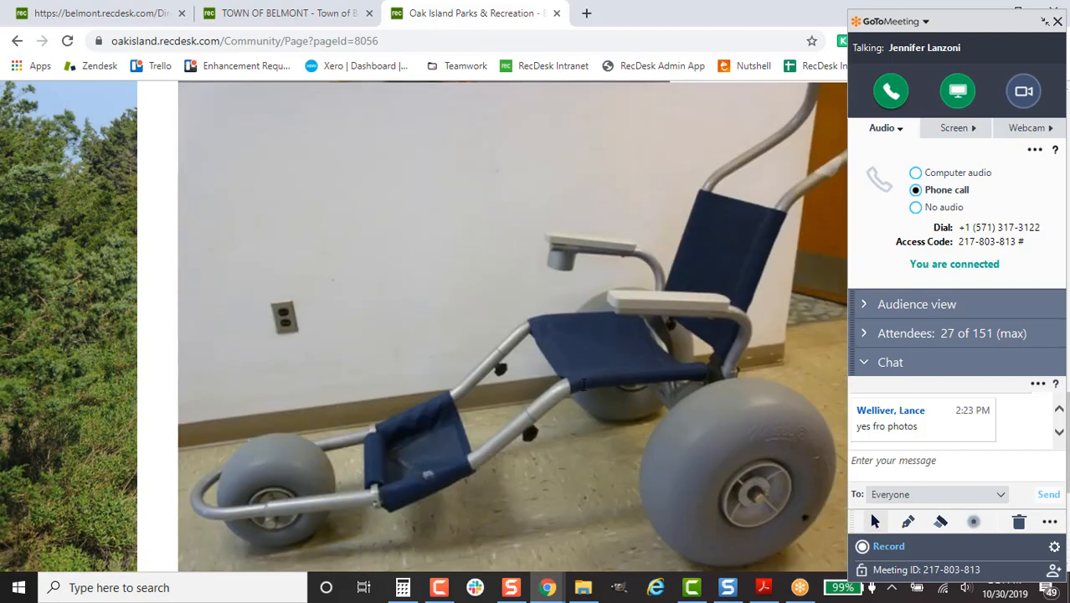
pyautogui.scroll(10, 584, 390)
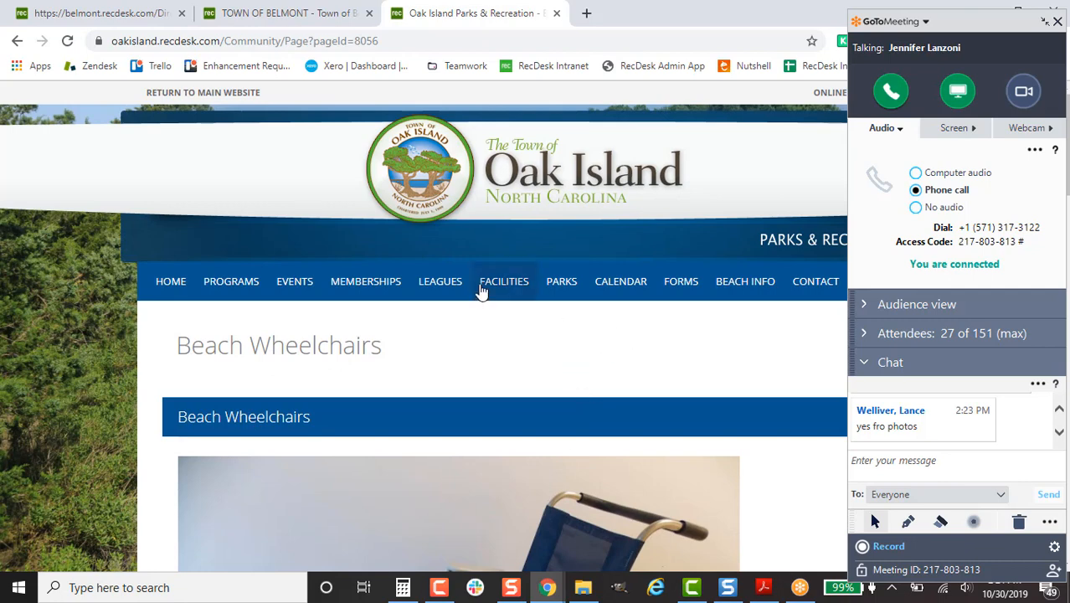
# - List all Oak Island facilities, including the Adult Wheelchair (#1) and (#6) entries
pyautogui.moveTo(504, 289)
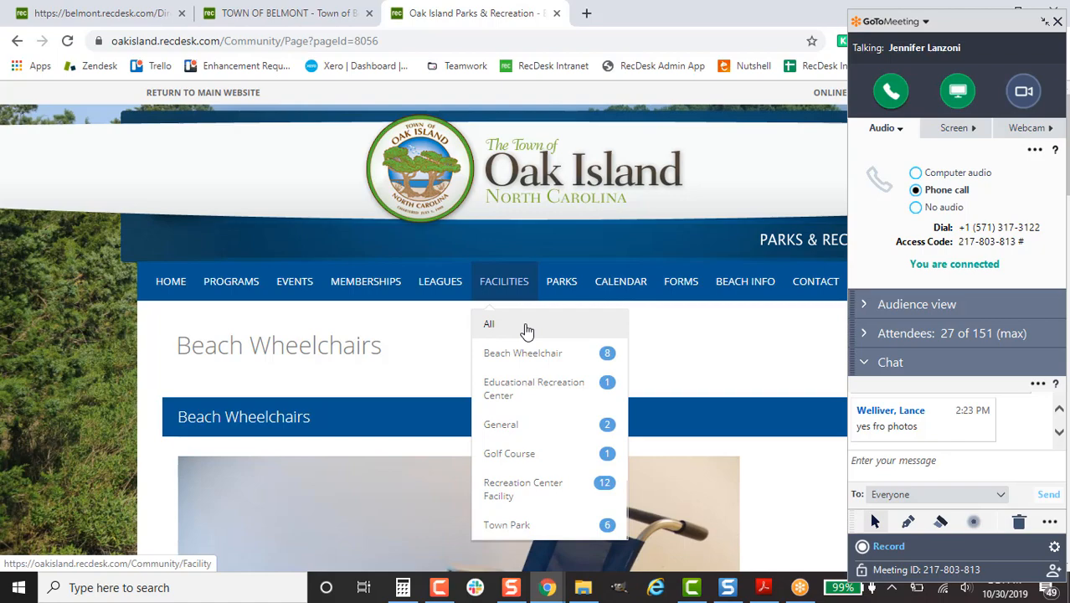
pyautogui.click(526, 331)
pyautogui.scroll(-8, 748, 461)
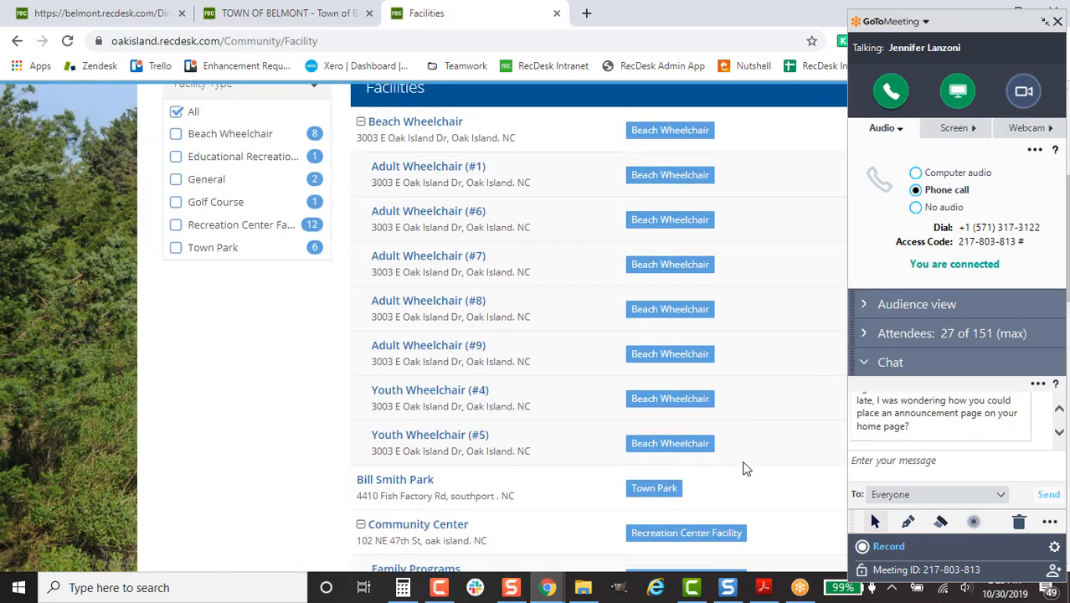
pyautogui.scroll(6, 745, 468)
pyautogui.scroll(3, 745, 469)
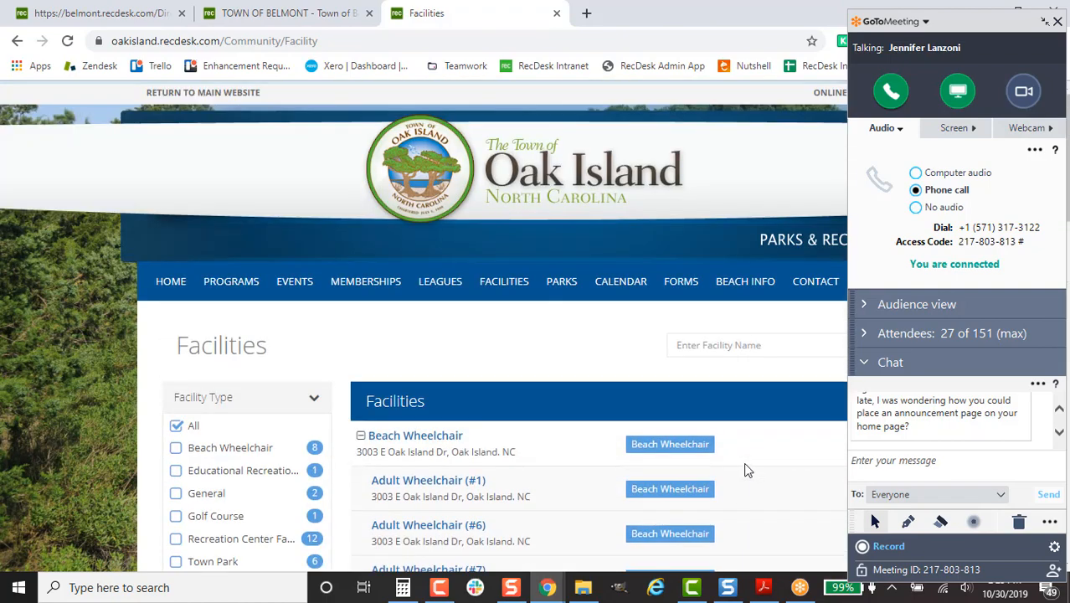
pyautogui.scroll(1, 1056, 428)
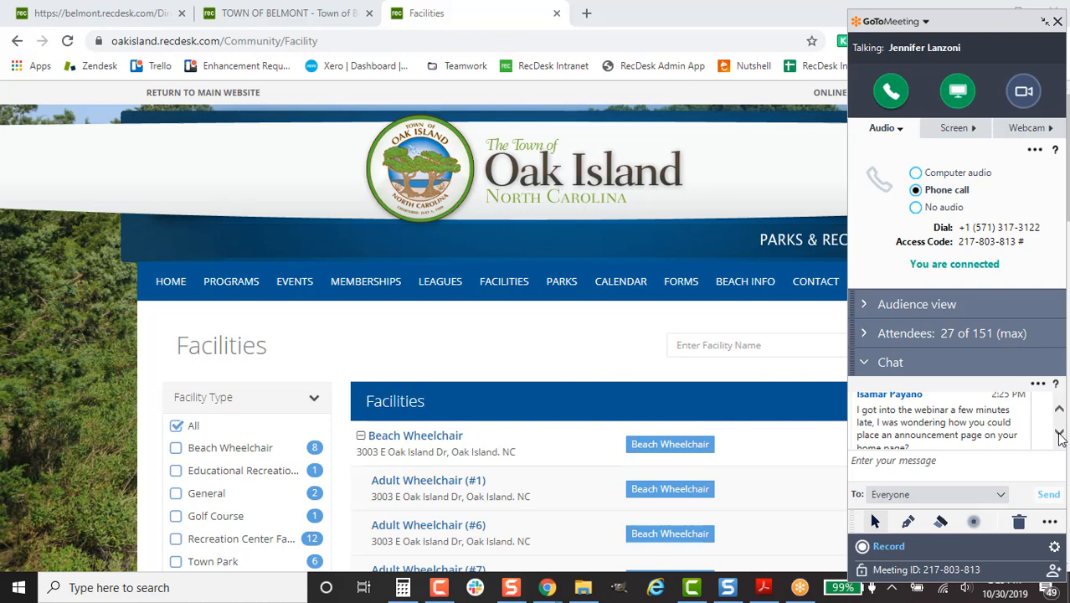
pyautogui.click(1059, 435)
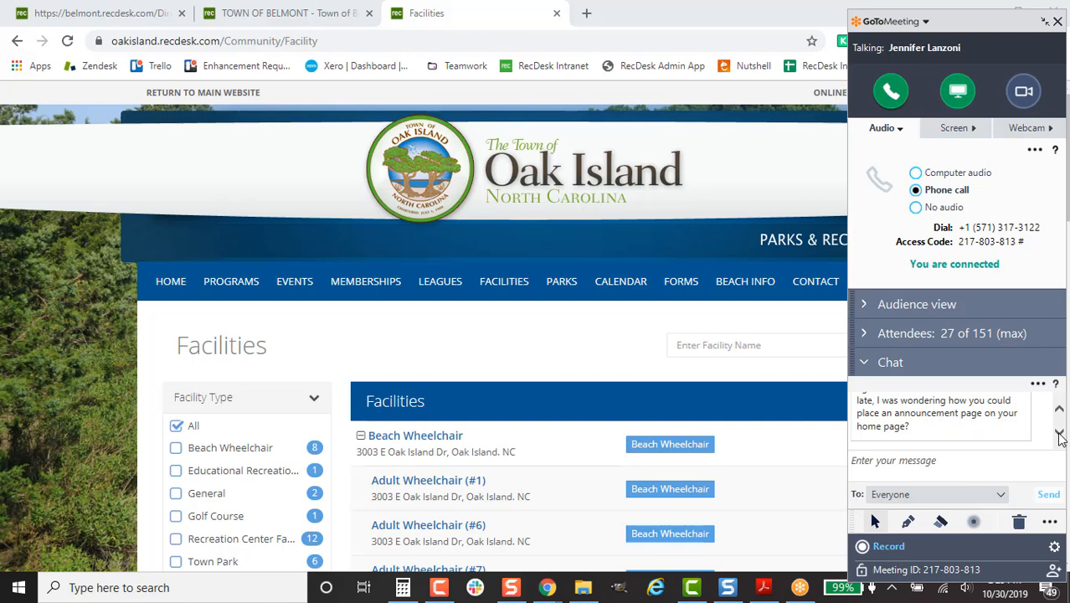
# - Show the Belmont Halloween announcement via Home, then return to the Oak Island Facilities tab
pyautogui.click(322, 12)
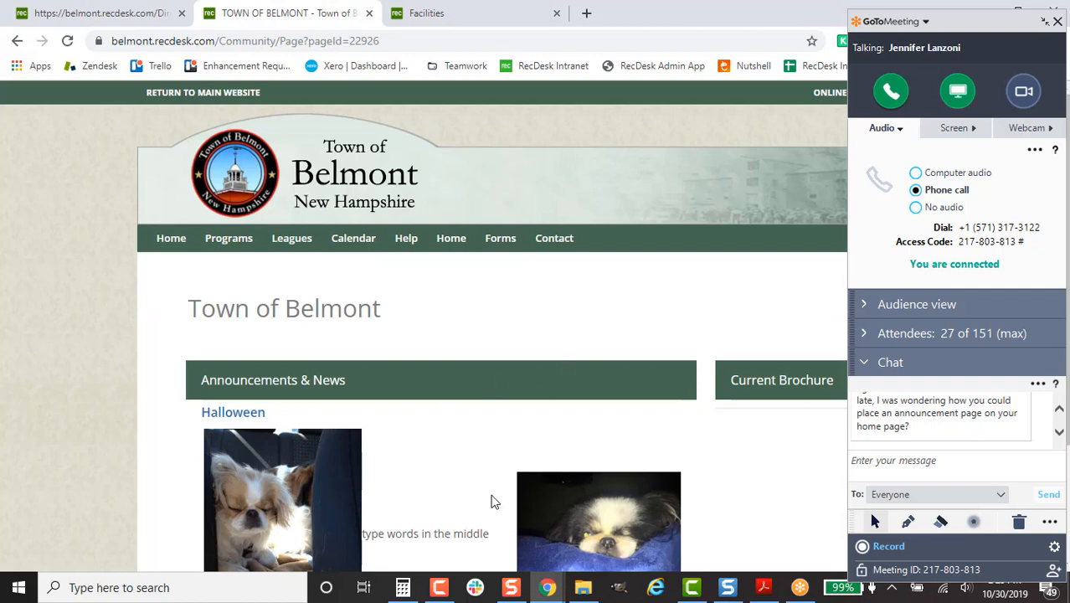
pyautogui.click(168, 242)
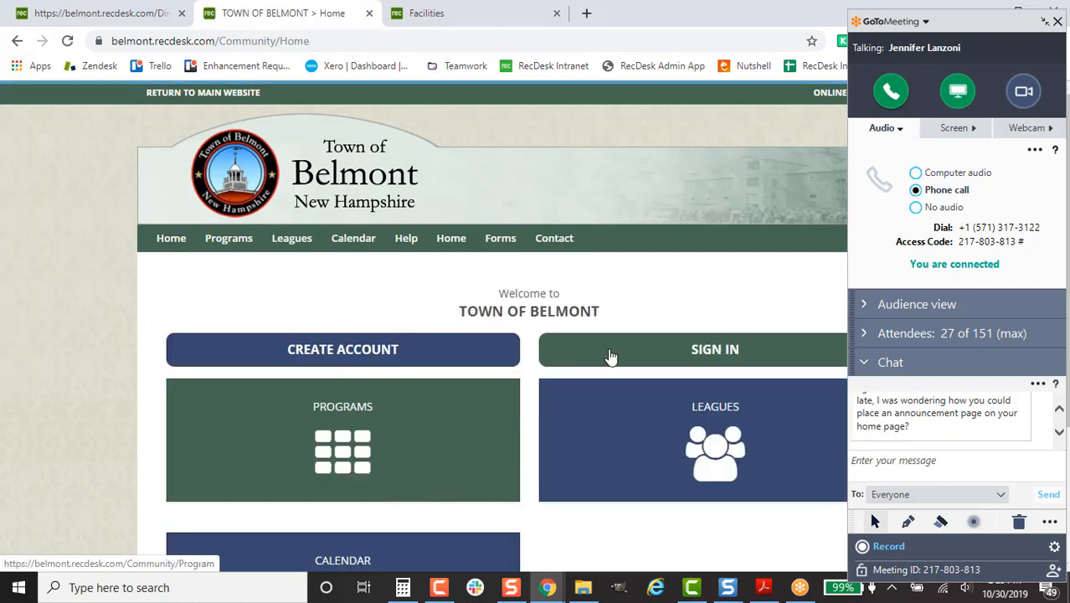
pyautogui.click(450, 238)
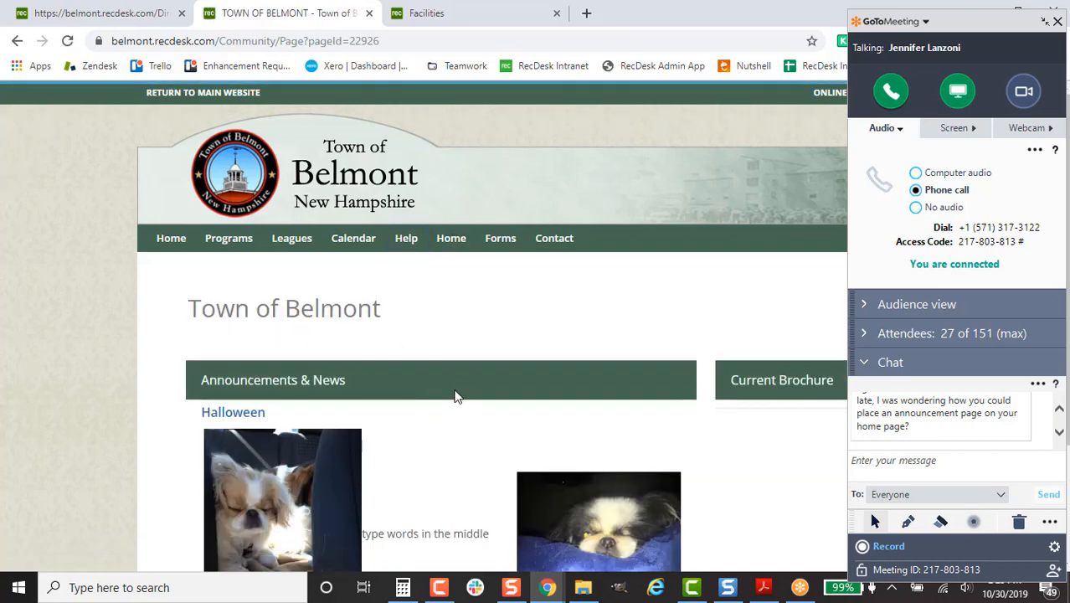
pyautogui.click(527, 10)
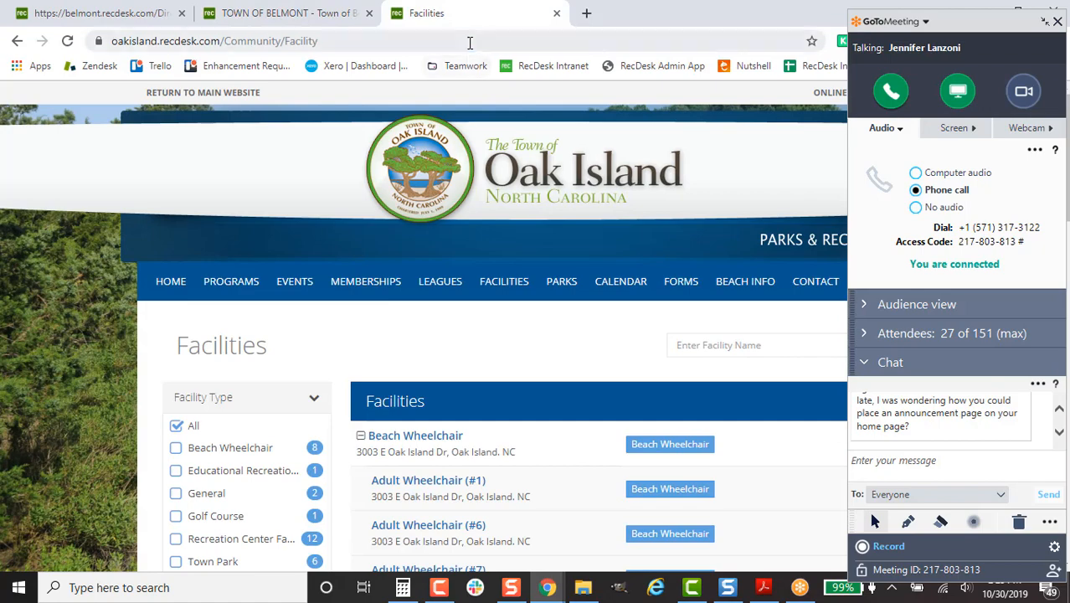
# - Load portland.recdesk.com from the address bar and scroll down its page
pyautogui.click(468, 42)
pyautogui.write('po')
pyautogui.press('Return')
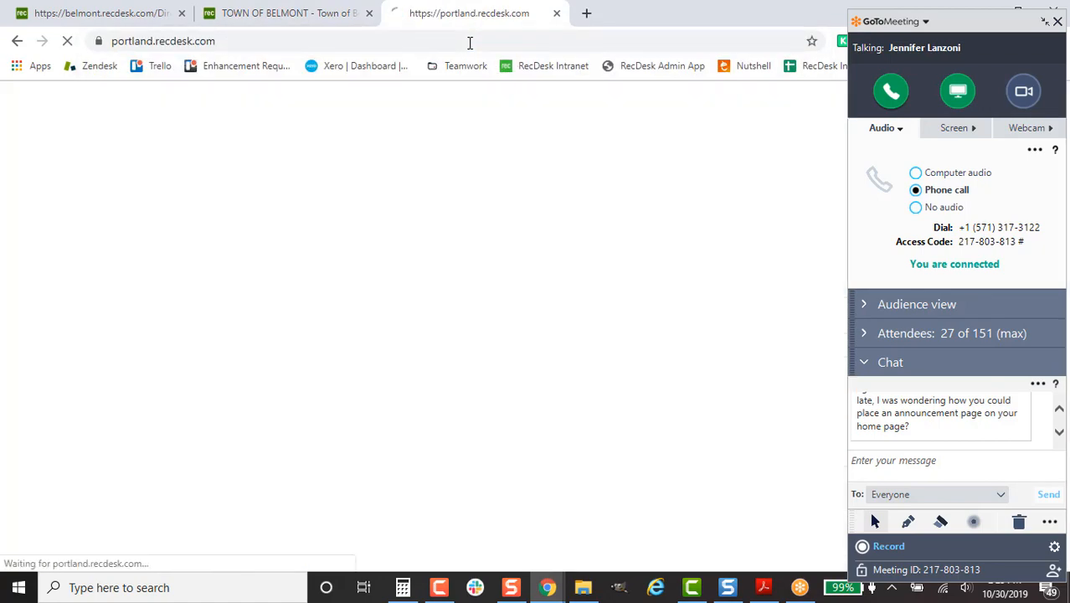
pyautogui.scroll(-8, 800, 435)
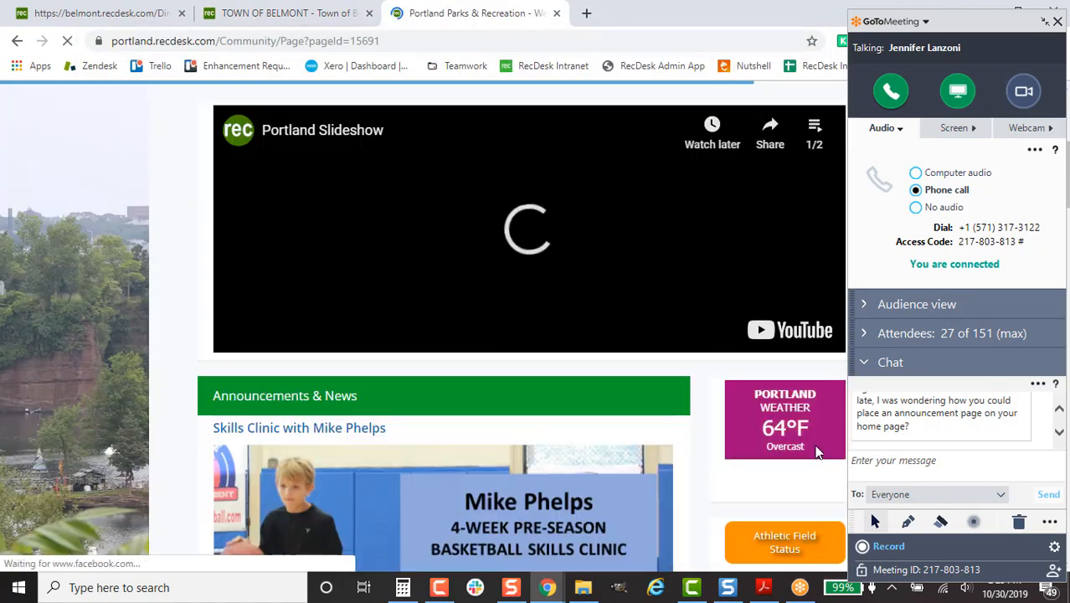
pyautogui.scroll(-2, 813, 425)
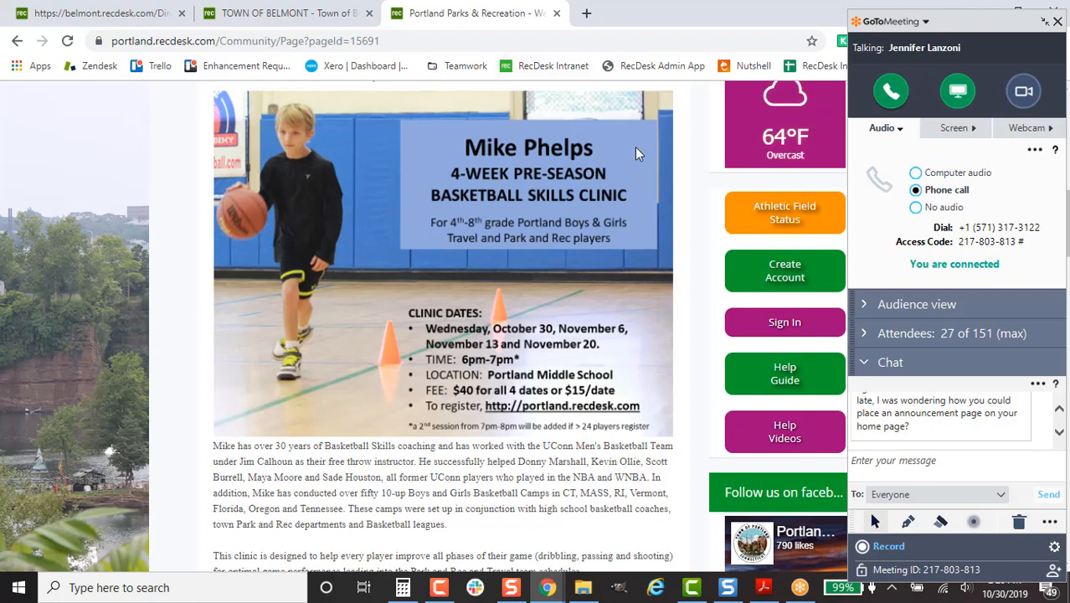
# - Load helendalecsd.recdesk.com and scroll to its Farmers Market news post
pyautogui.click(500, 40)
pyautogui.write('he')
pyautogui.press('Return')
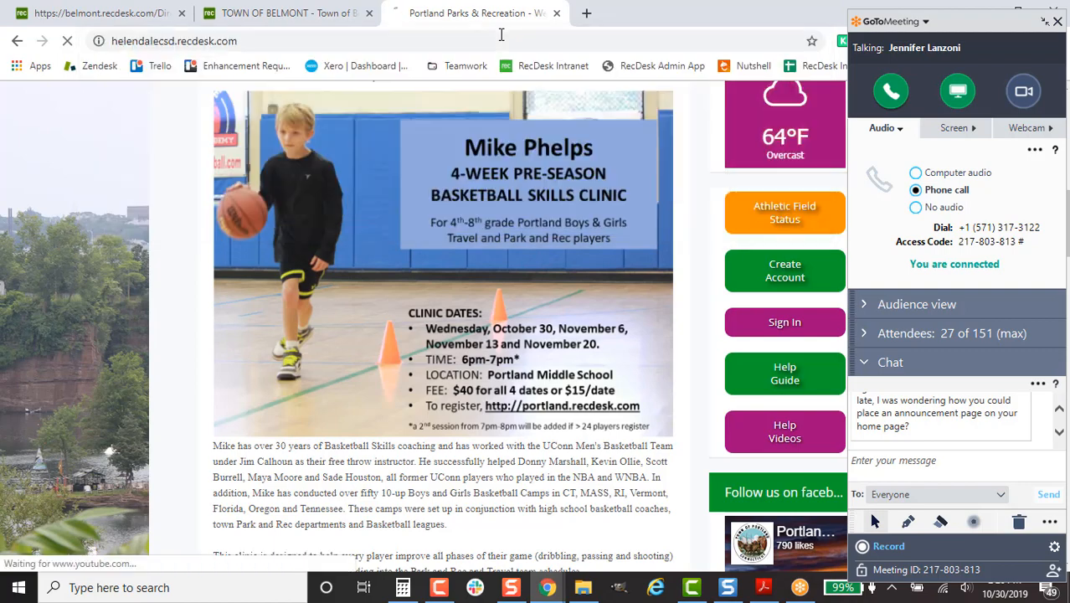
pyautogui.scroll(-3, 713, 398)
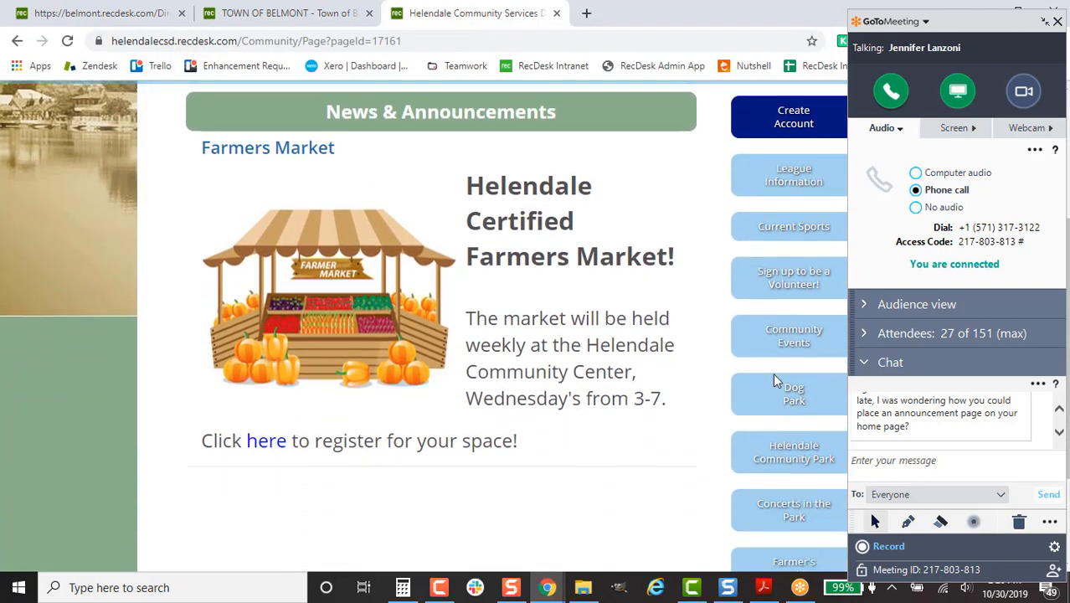
pyautogui.scroll(-2, 768, 500)
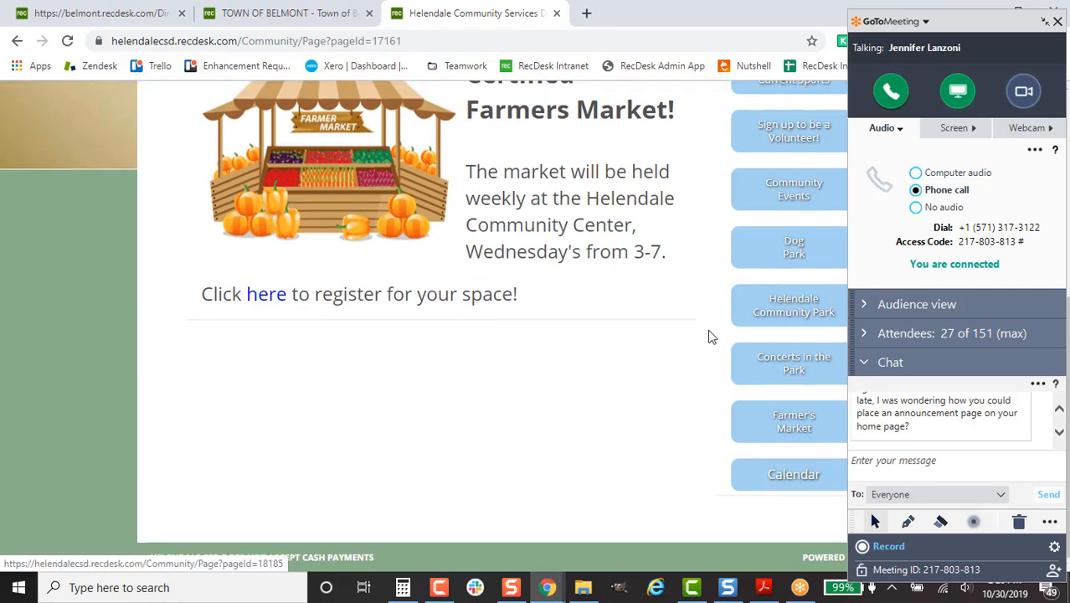
pyautogui.scroll(4, 753, 279)
pyautogui.scroll(1, 662, 386)
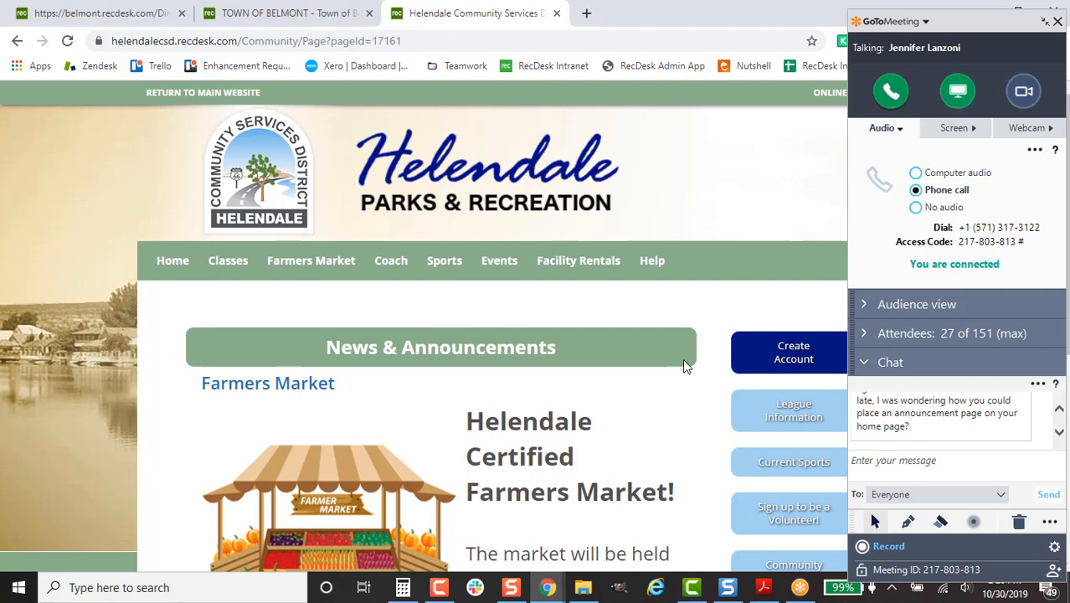
# - Scroll through the meeting chat questions, then return to the Belmont Director dashboard tab
pyautogui.click(1058, 409)
pyautogui.click(1059, 410)
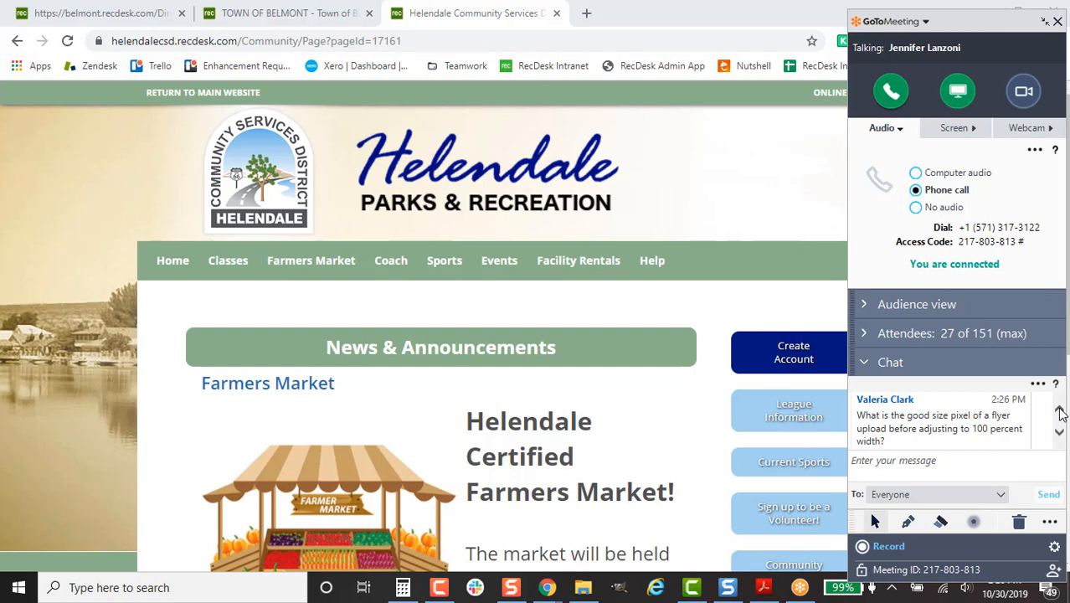
pyautogui.click(1059, 432)
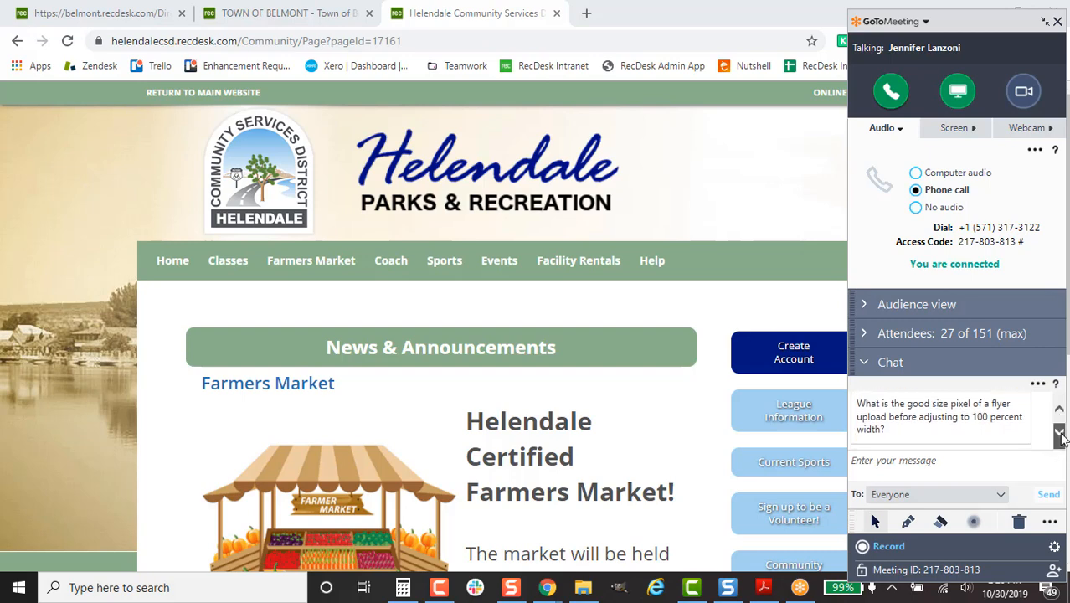
pyautogui.click(1060, 435)
pyautogui.click(1060, 434)
pyautogui.click(1060, 434)
pyautogui.click(1061, 434)
pyautogui.click(1061, 435)
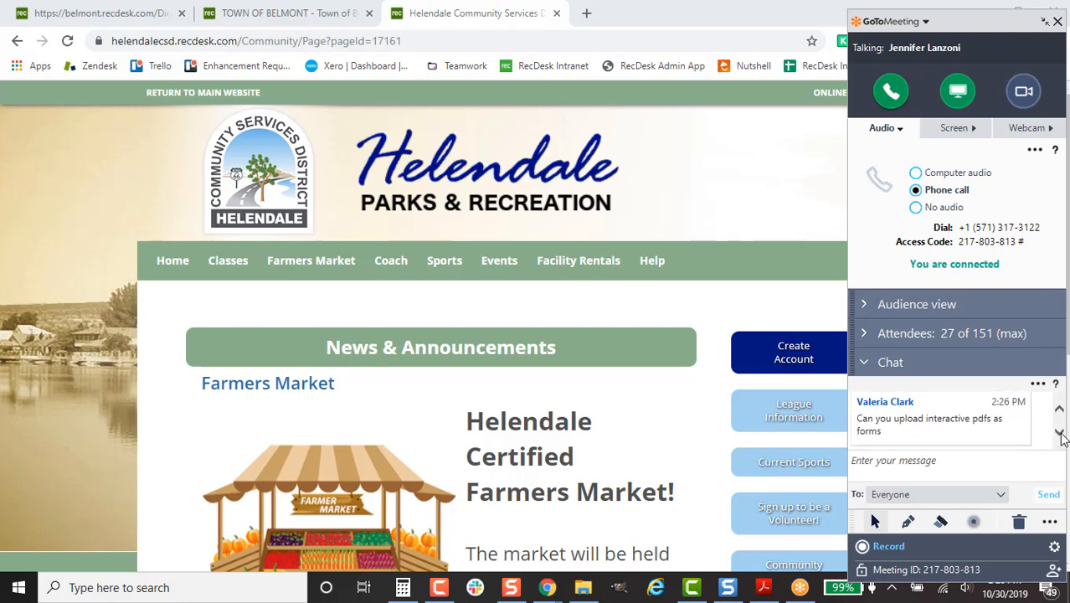
pyautogui.click(1060, 434)
pyautogui.click(1061, 434)
pyautogui.click(1061, 435)
pyautogui.click(1061, 435)
pyautogui.click(1060, 411)
pyautogui.click(1060, 411)
pyautogui.click(1060, 411)
pyautogui.click(1060, 411)
pyautogui.click(1059, 435)
pyautogui.click(1061, 435)
pyautogui.click(1061, 435)
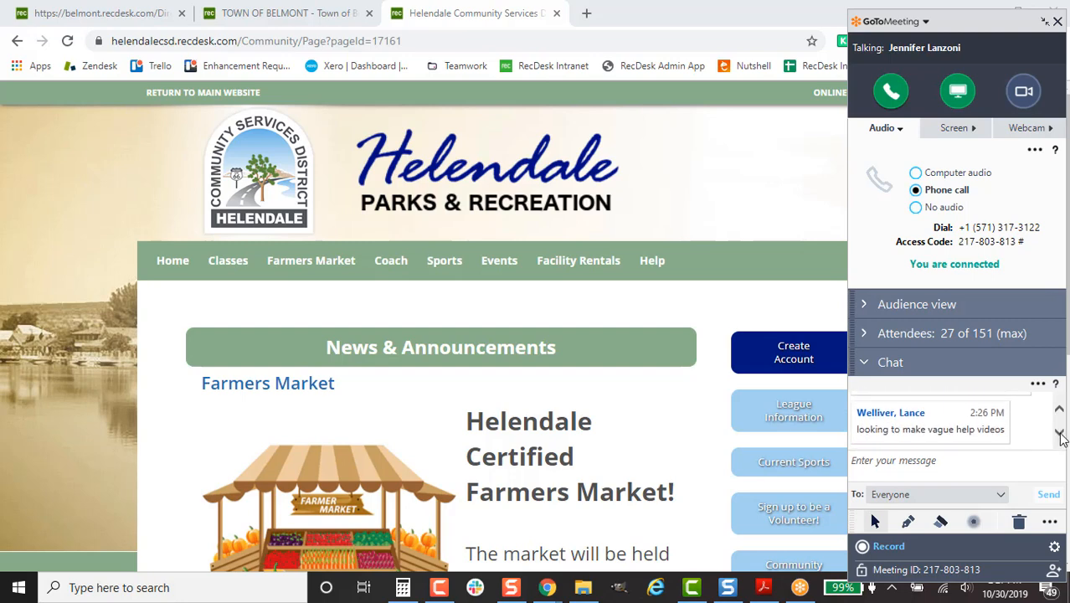
pyautogui.click(1060, 435)
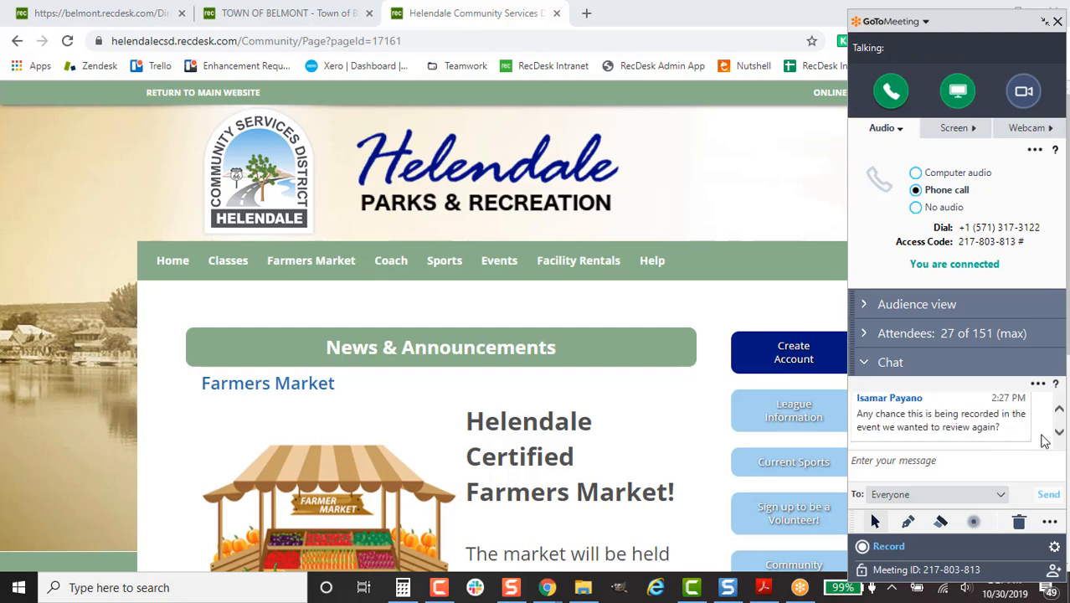
pyautogui.click(1060, 409)
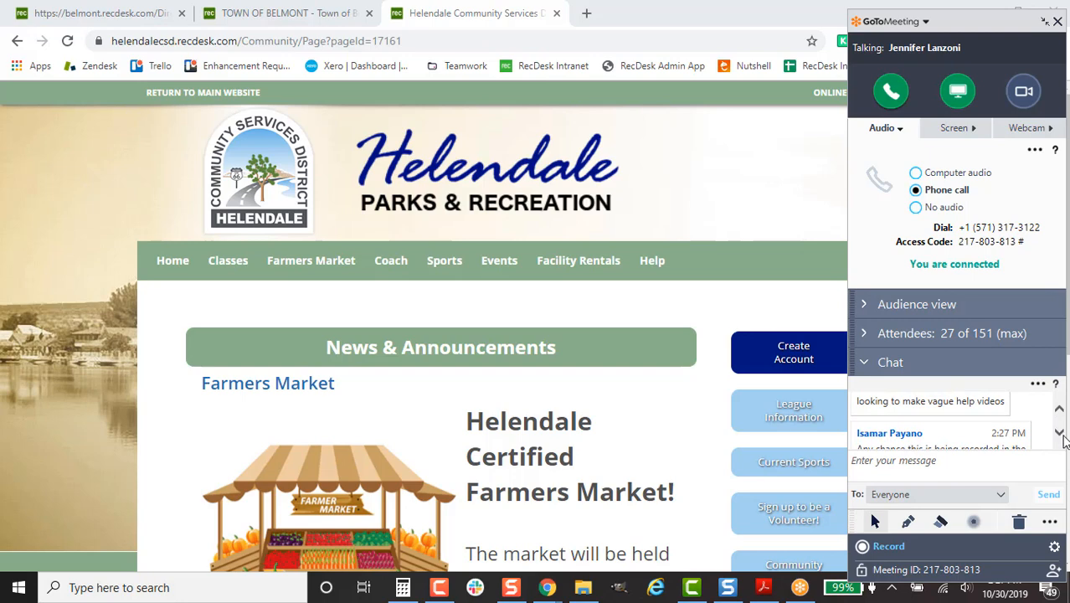
pyautogui.click(1060, 435)
pyautogui.click(1060, 434)
pyautogui.click(1061, 435)
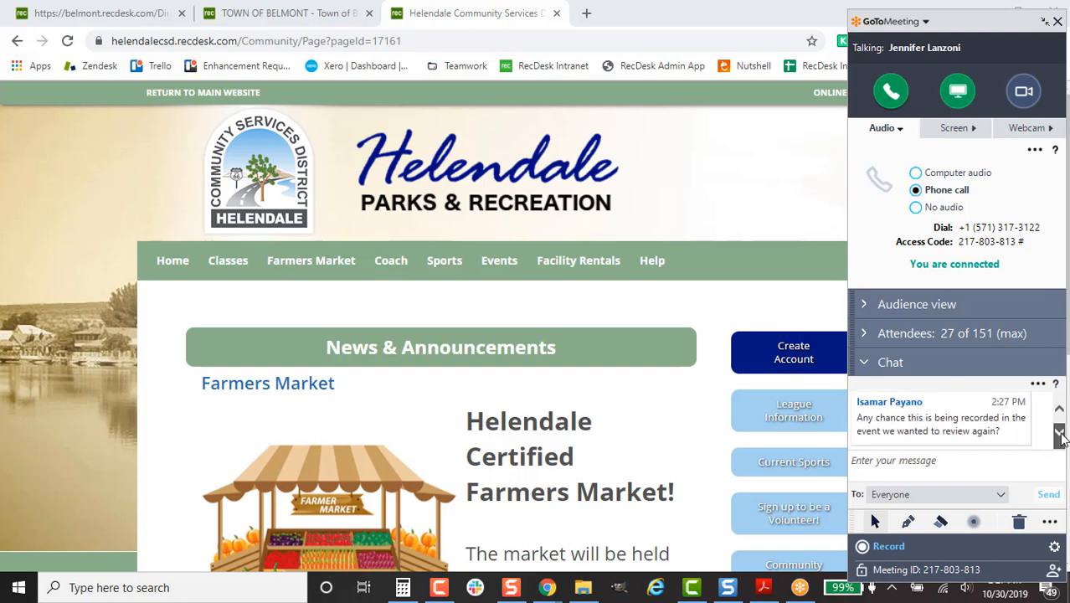
pyautogui.click(1061, 435)
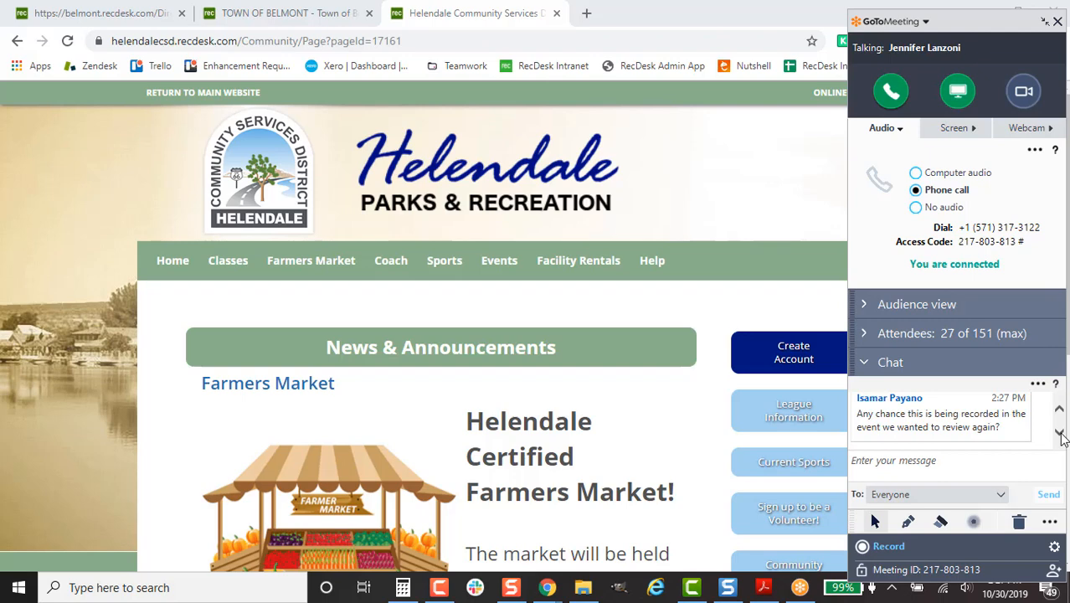
pyautogui.click(111, 10)
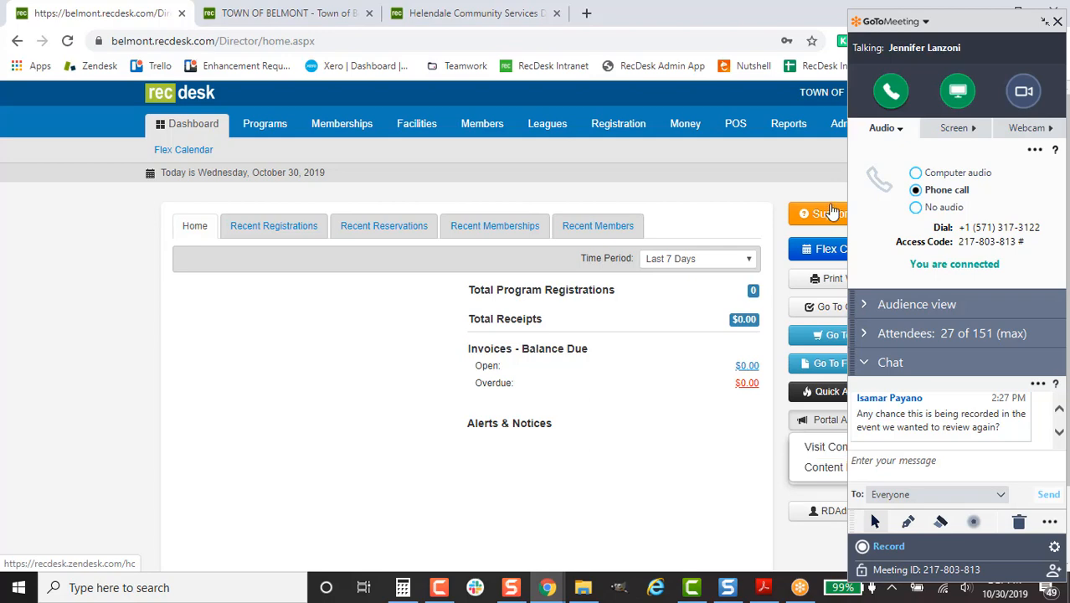
# - In the RecDesk help center, open General/Tech Assistance > Power Up with RecDesk! and scroll to its Leagues video
pyautogui.click(834, 220)
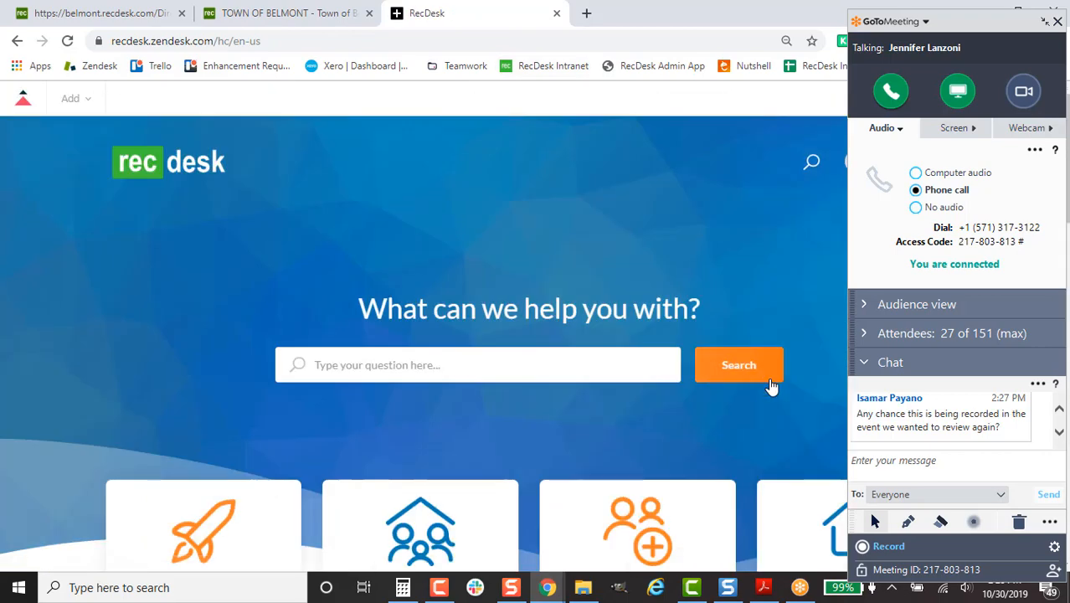
pyautogui.scroll(-8, 754, 385)
pyautogui.scroll(-3, 751, 433)
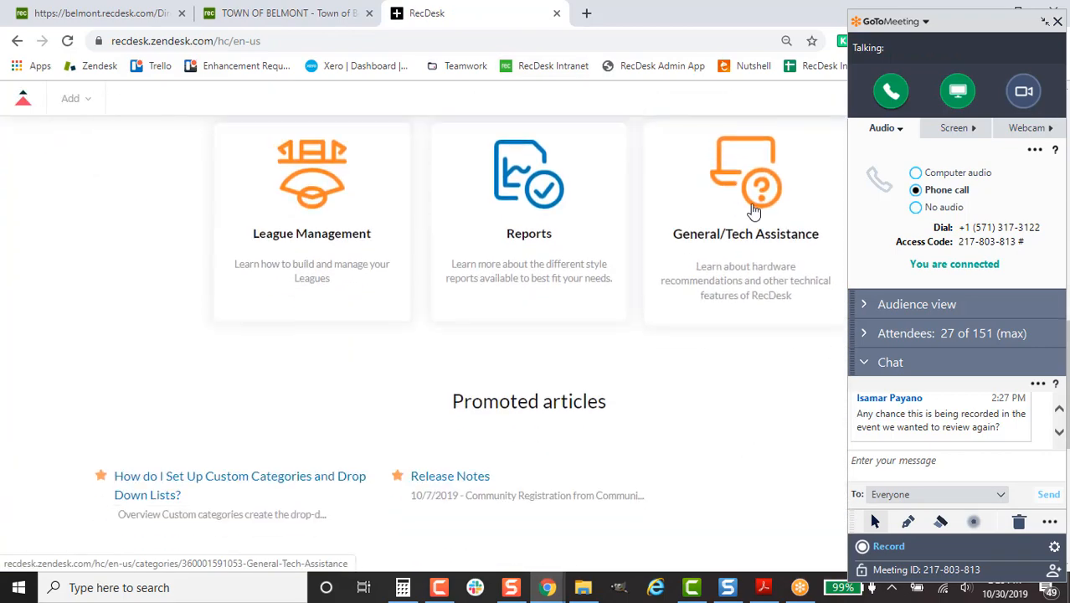
pyautogui.click(755, 180)
pyautogui.scroll(-8, 763, 486)
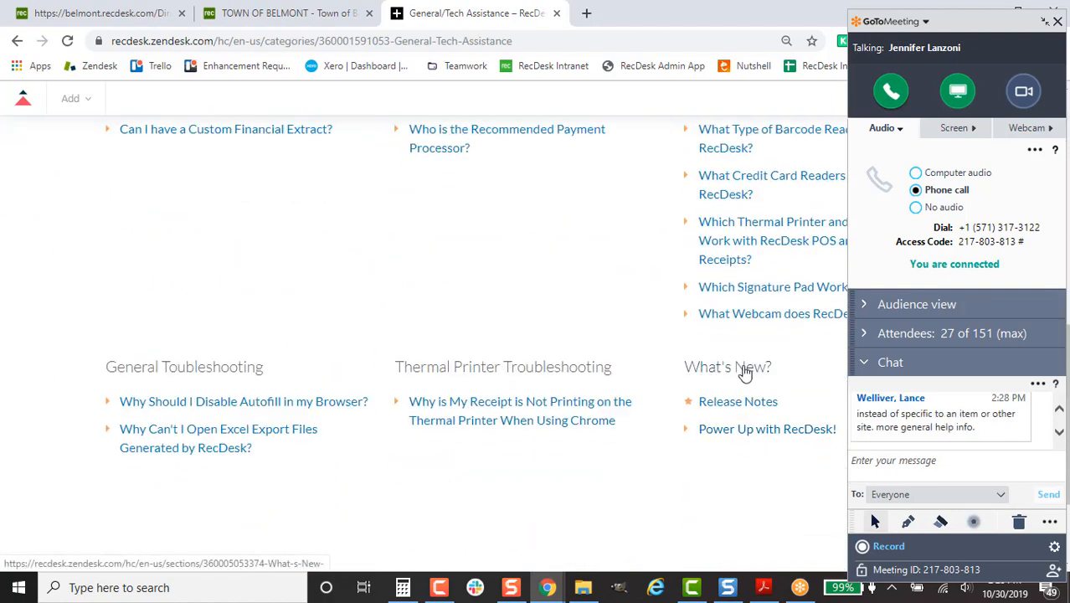
pyautogui.click(748, 434)
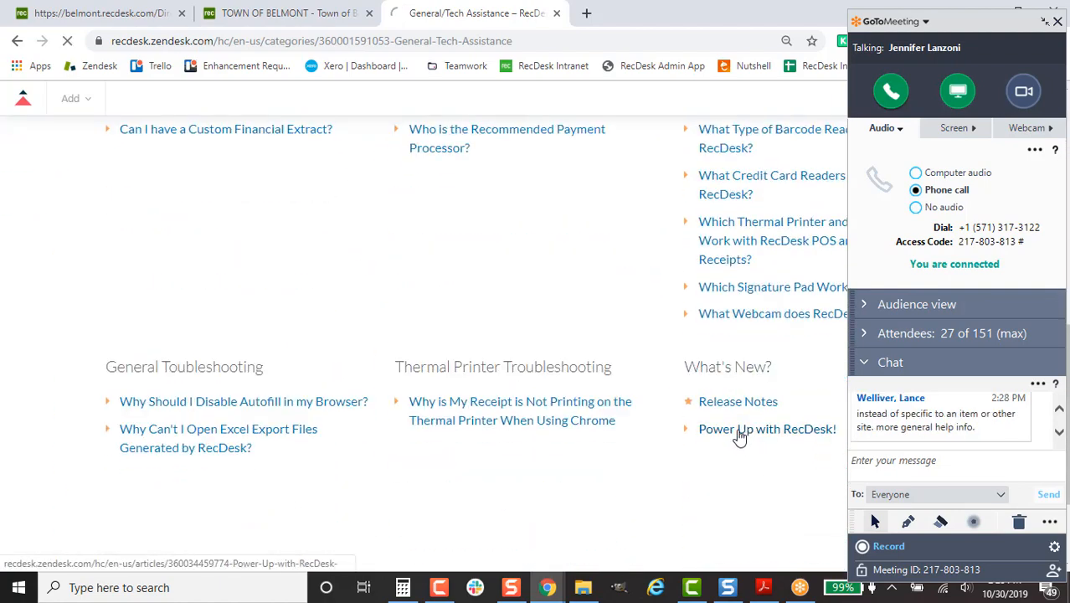
pyautogui.scroll(-3, 604, 453)
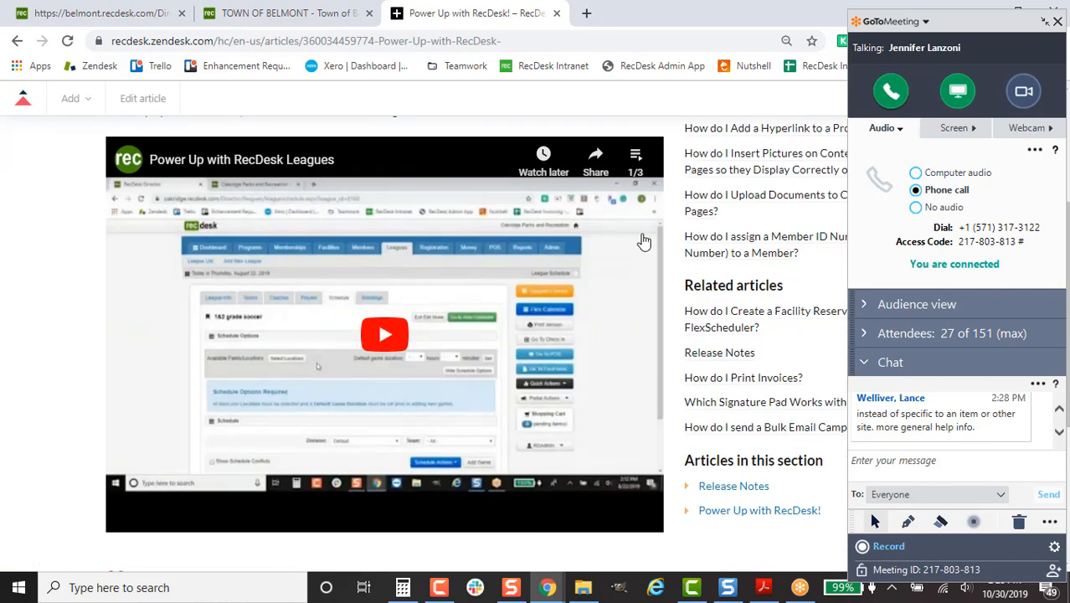
# - Show the three-video Power Up by RecDesk playlist, catch up on chat, and scroll to the article footer
pyautogui.click(635, 164)
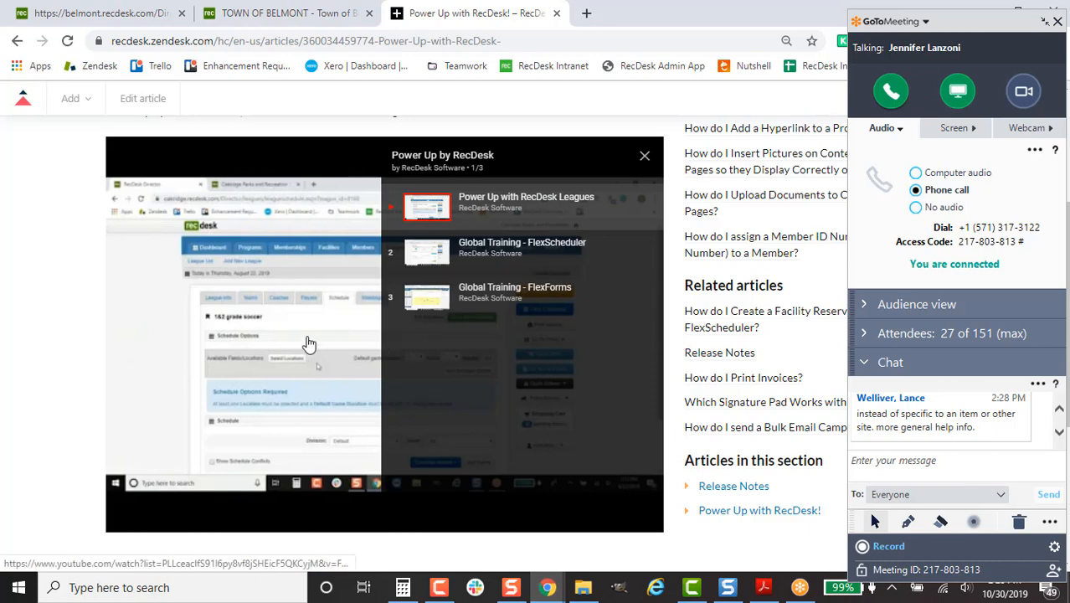
pyautogui.click(1060, 433)
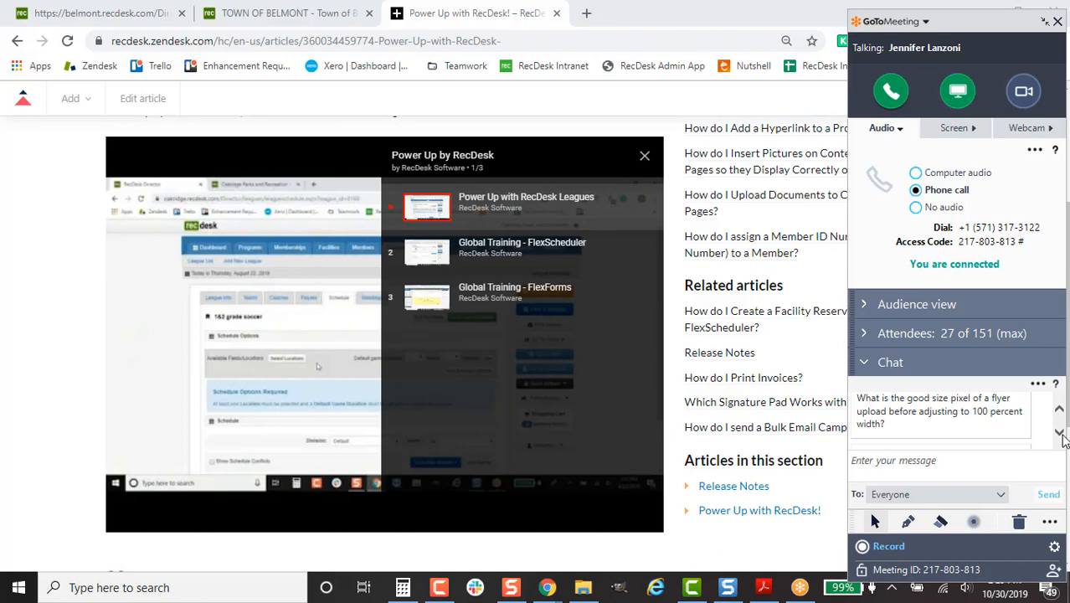
pyautogui.click(1060, 434)
pyautogui.click(1059, 433)
pyautogui.click(1060, 433)
pyautogui.click(1059, 434)
pyautogui.click(1060, 434)
pyautogui.click(1059, 433)
pyautogui.click(1060, 433)
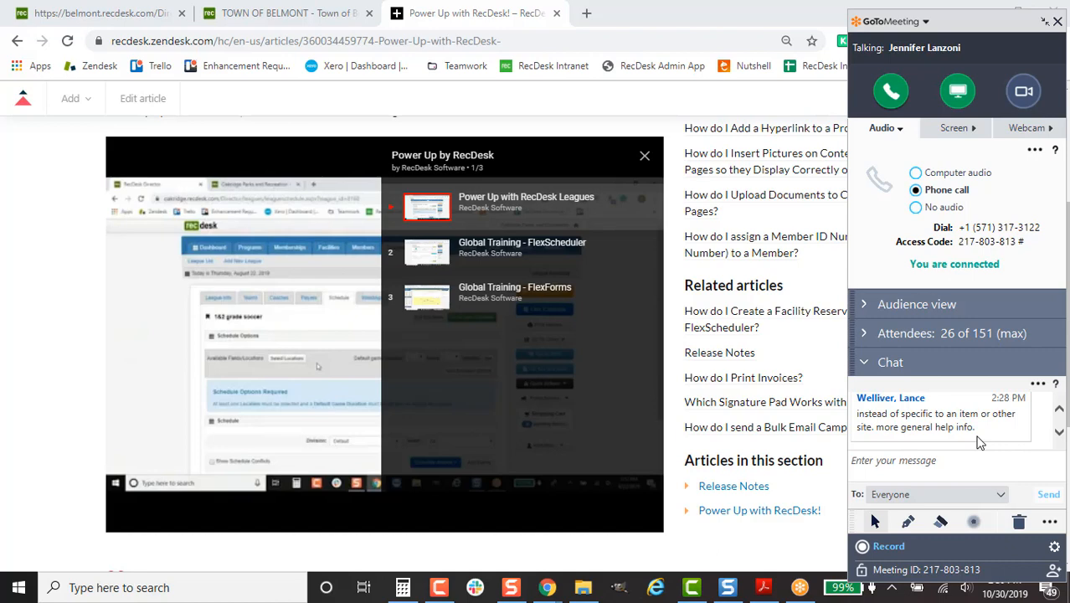
pyautogui.scroll(-3, 740, 351)
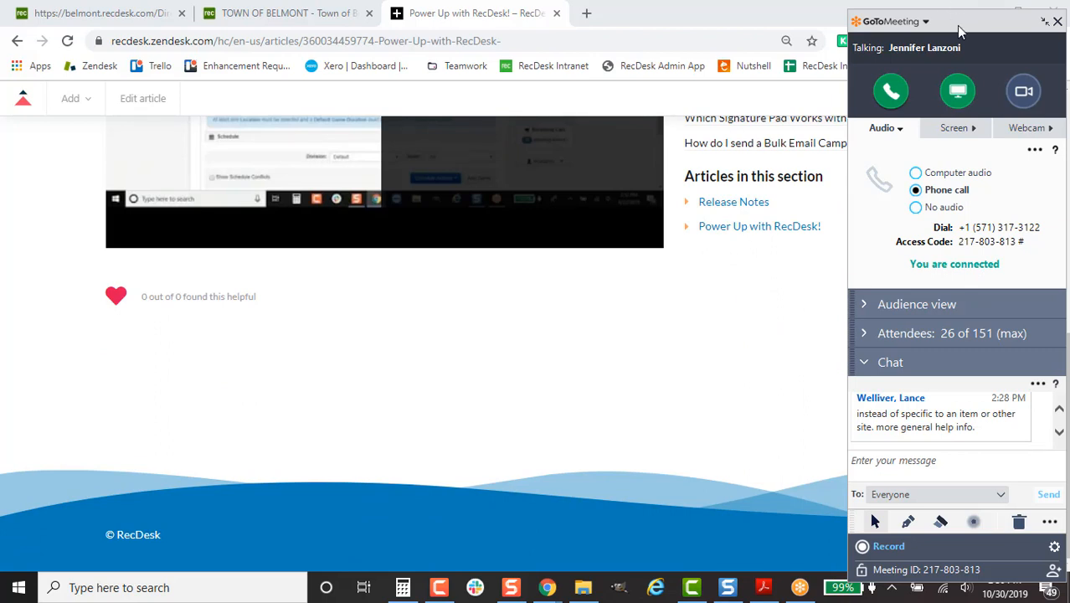
pyautogui.moveTo(955, 17); pyautogui.dragTo(942, 600)
# - Open the RecDesk Software YouTube channel in a new tab and view its created playlists
pyautogui.click(946, 538)
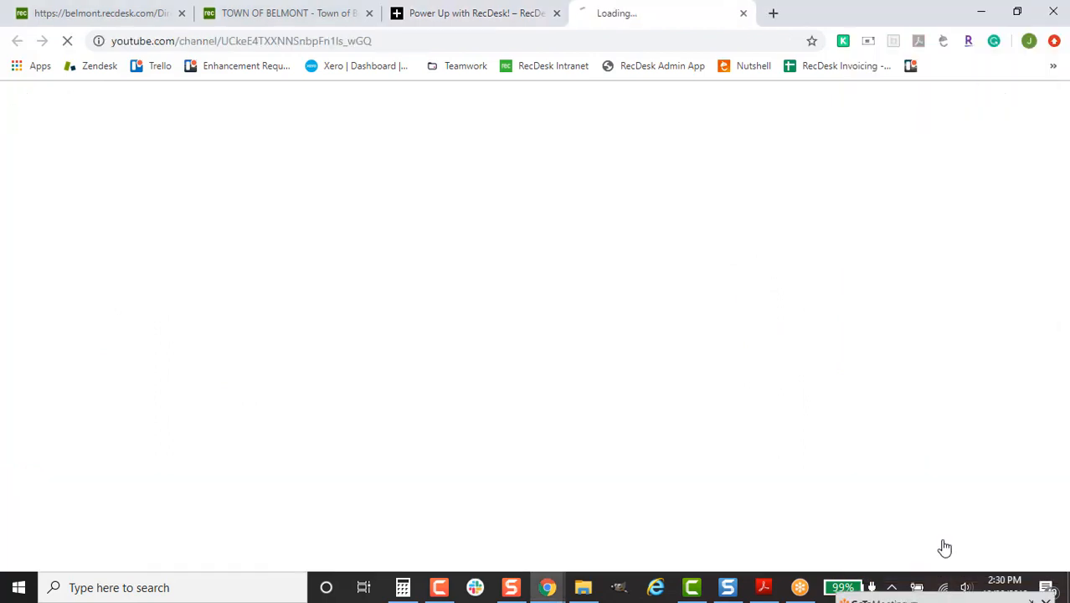
pyautogui.click(417, 10)
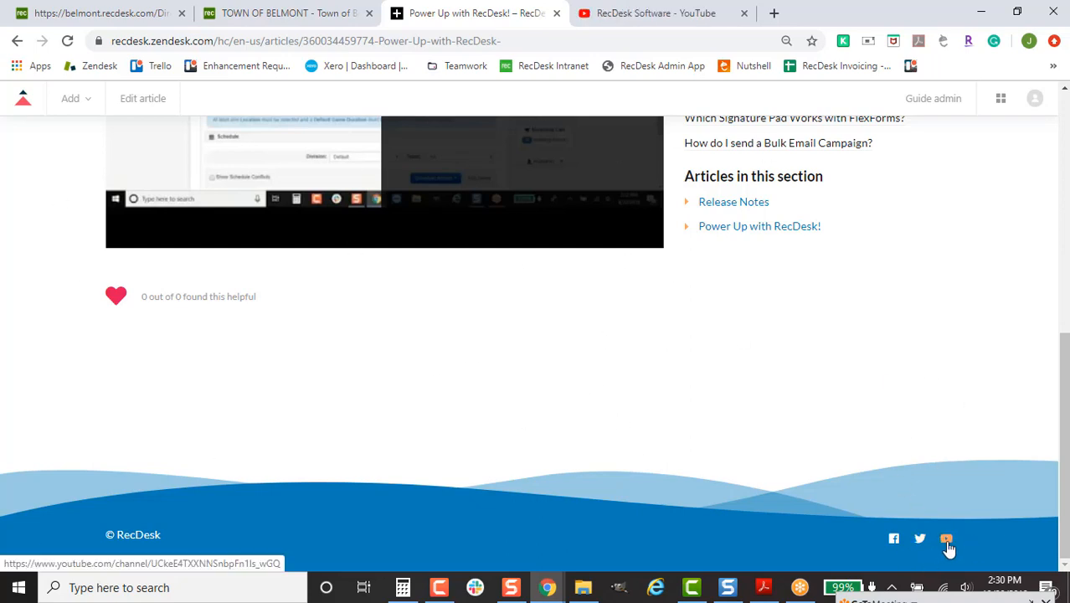
pyautogui.click(615, 12)
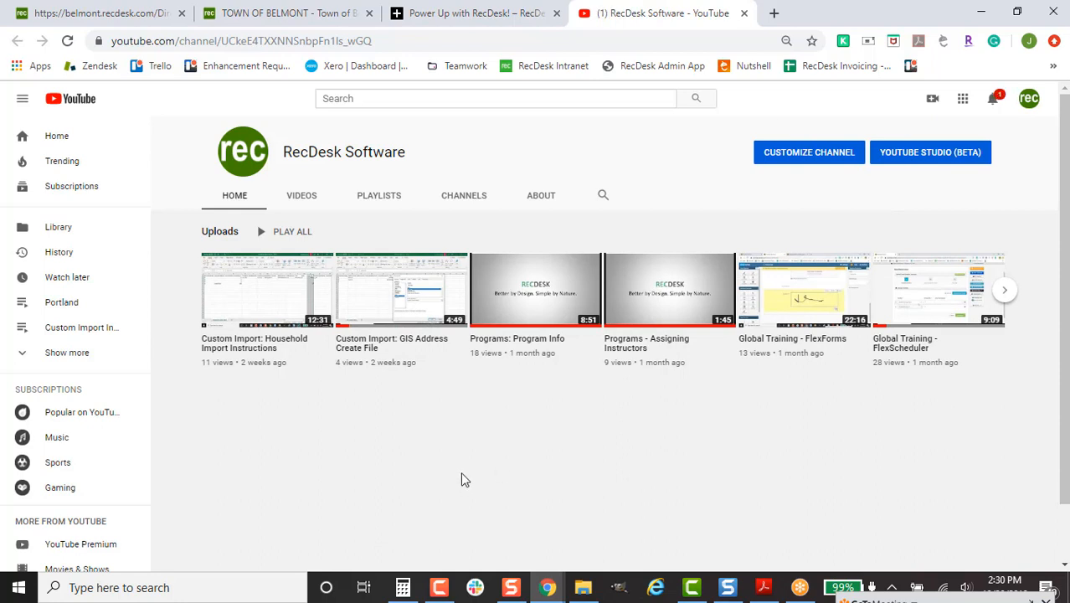
pyautogui.click(377, 199)
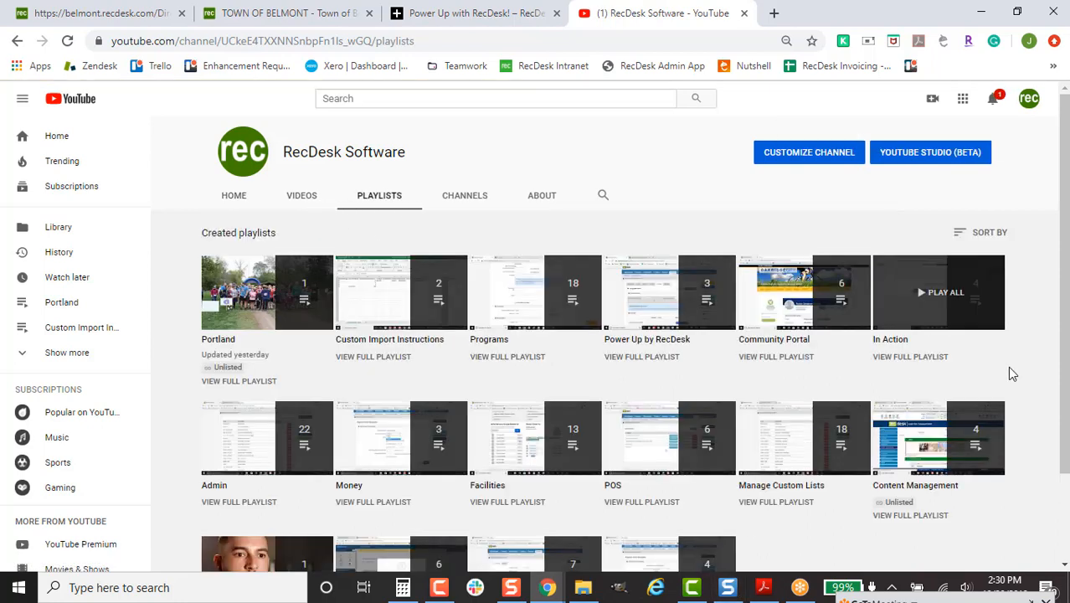
pyautogui.scroll(-1, 1029, 419)
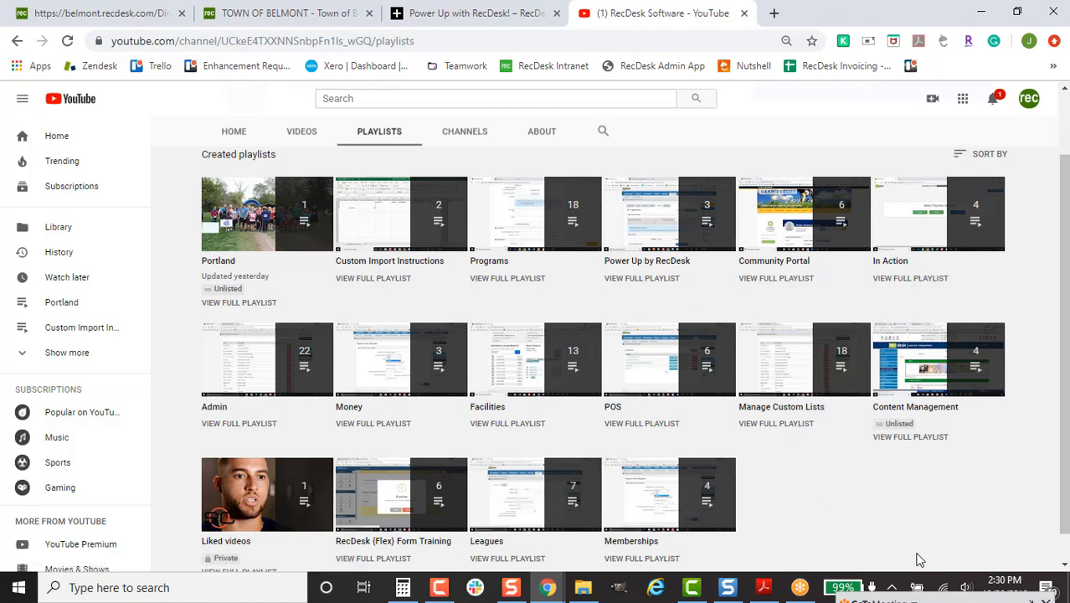
# - Bring the meeting chat back into view, then open the Facilities playlist
pyautogui.moveTo(974, 597); pyautogui.dragTo(987, 29)
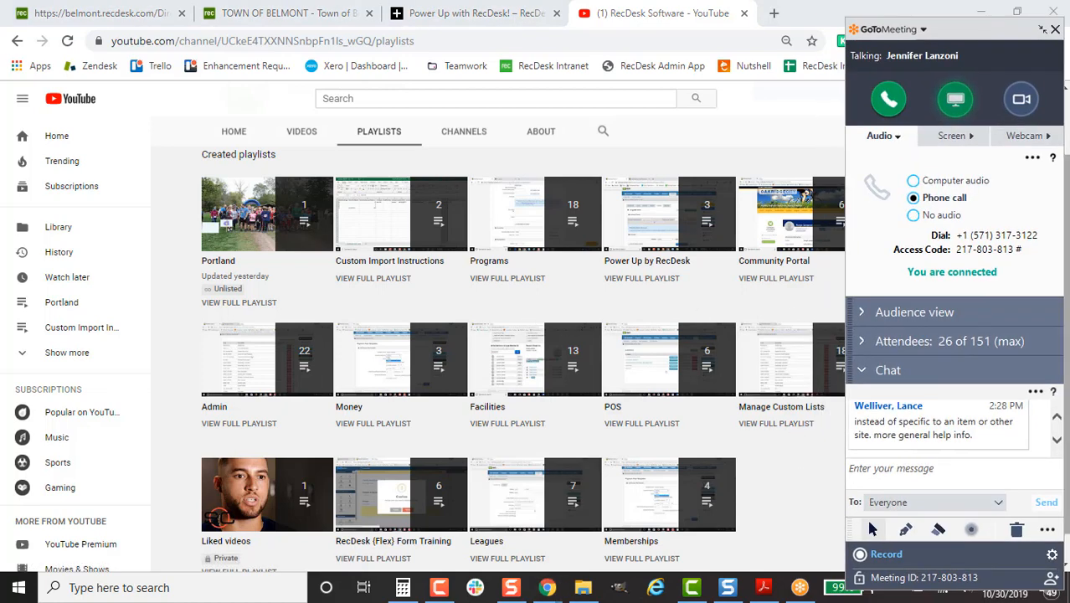
pyautogui.click(1057, 442)
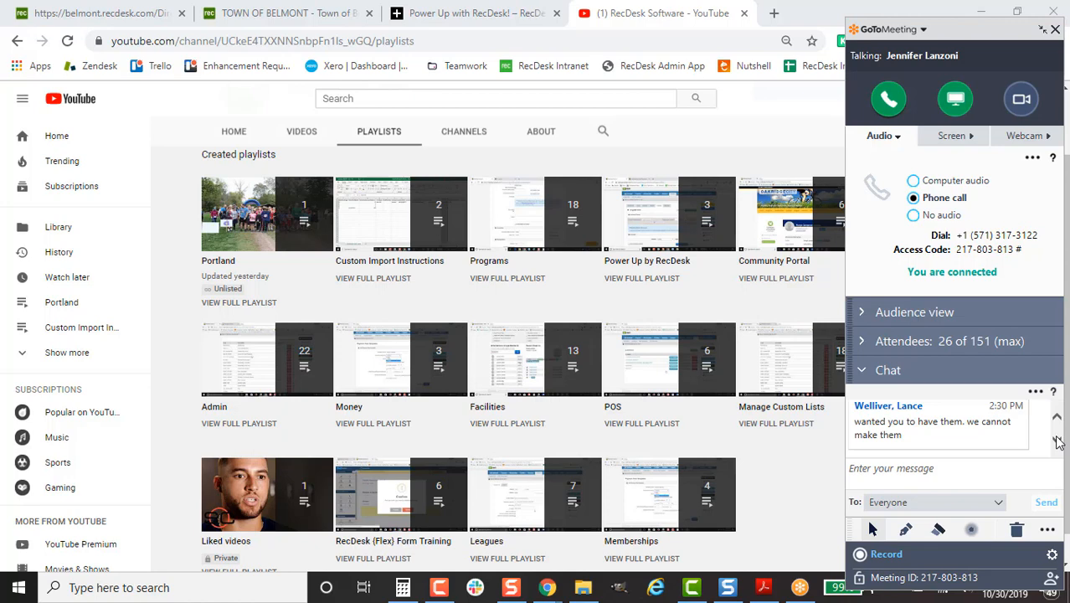
pyautogui.click(497, 432)
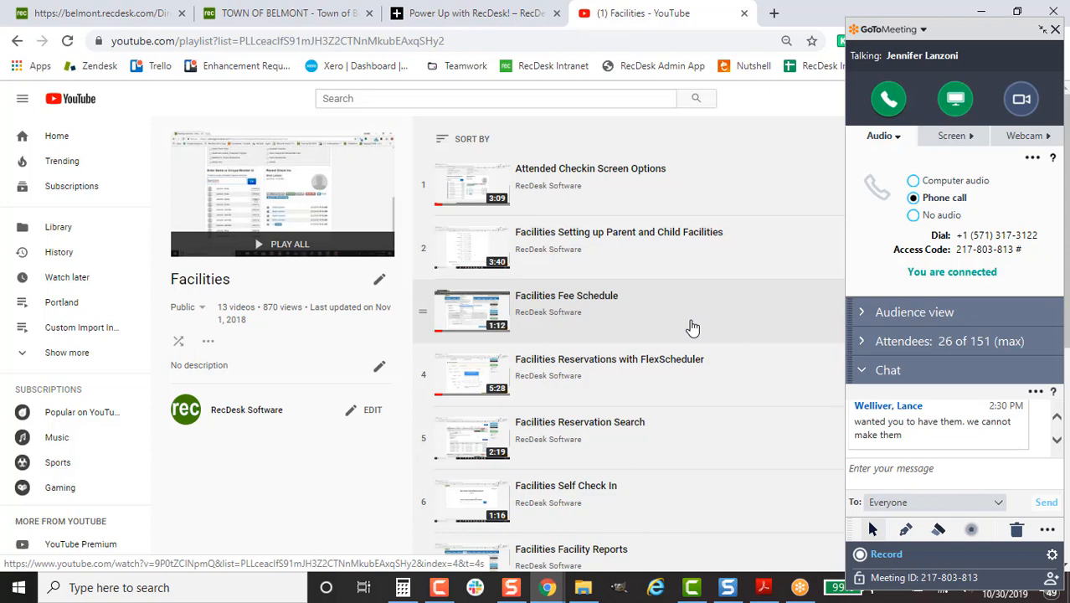
# - Scroll through the Facilities playlist videos and focus the meeting chat box
pyautogui.scroll(-1, 690, 328)
pyautogui.scroll(-4, 648, 502)
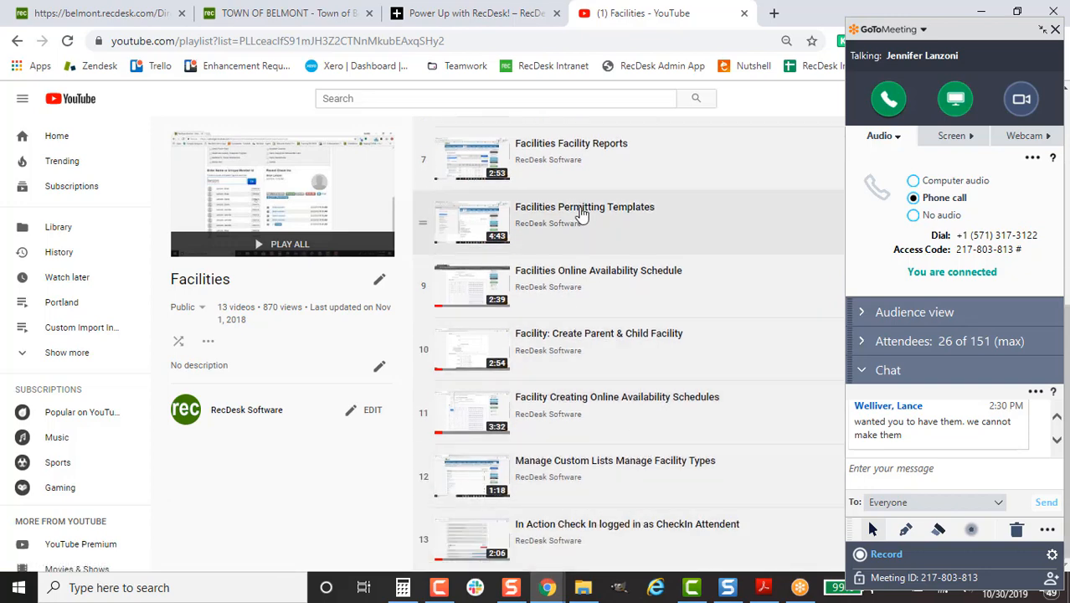
pyautogui.scroll(1, 570, 442)
pyautogui.scroll(5, 570, 442)
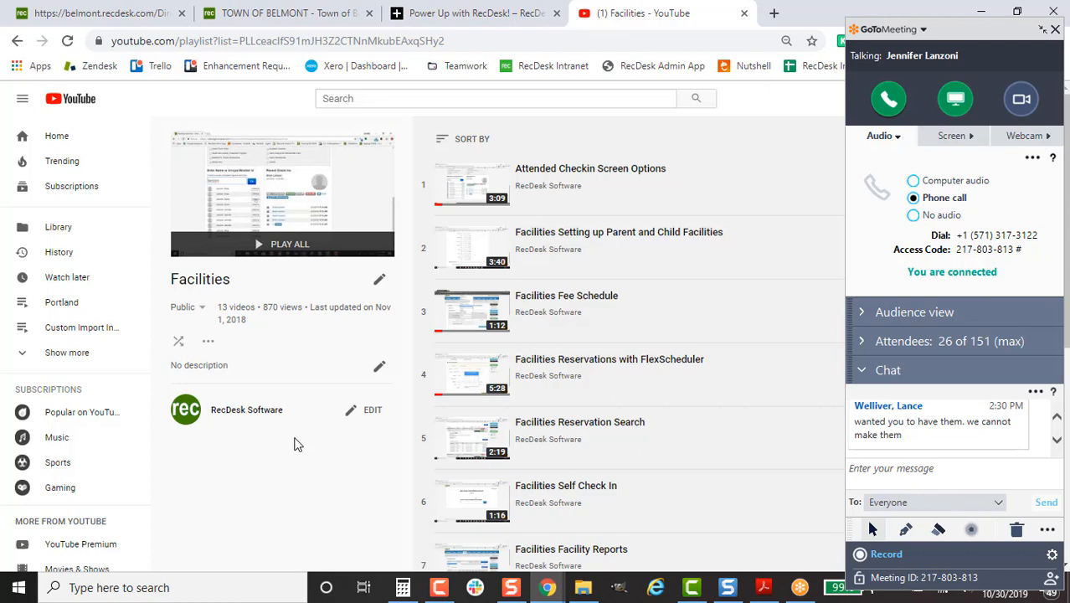
pyautogui.click(963, 473)
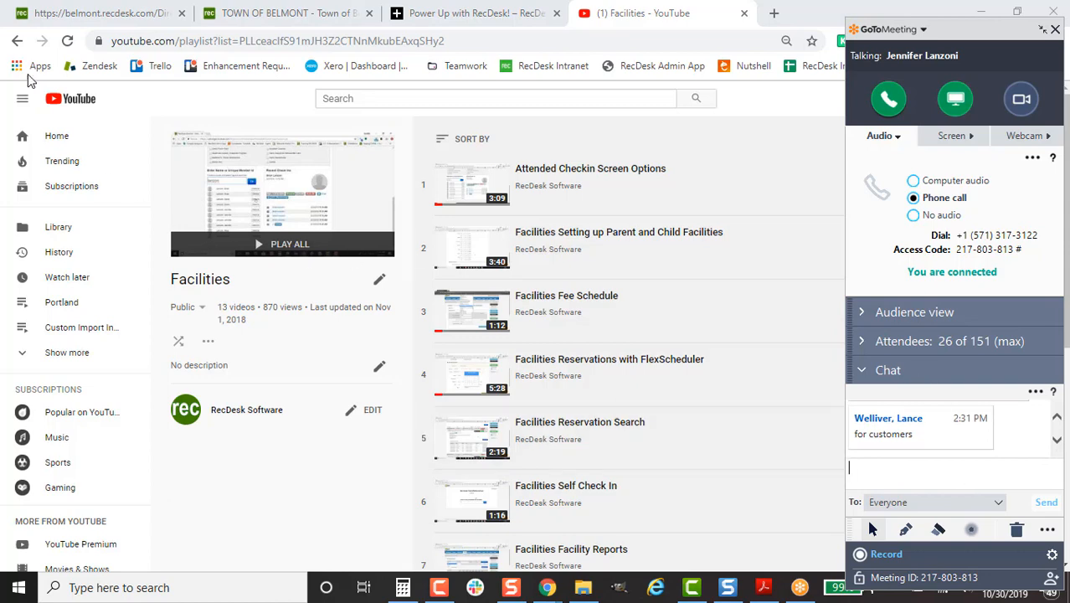
# - Return to the channel's playlists, then select the Belmont tab's web address for replacement
pyautogui.click(16, 40)
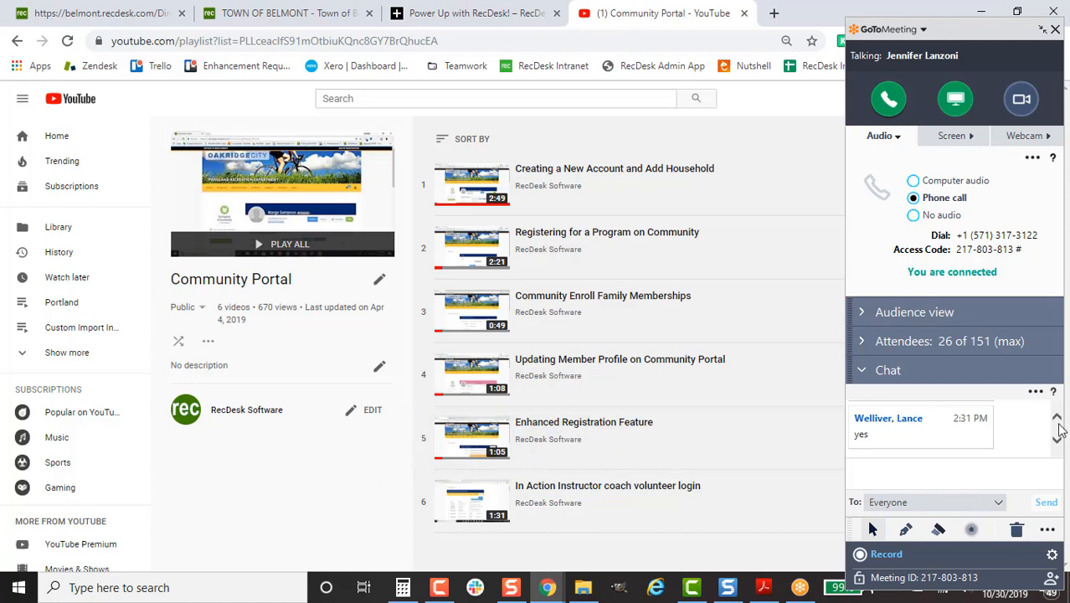
pyautogui.click(268, 18)
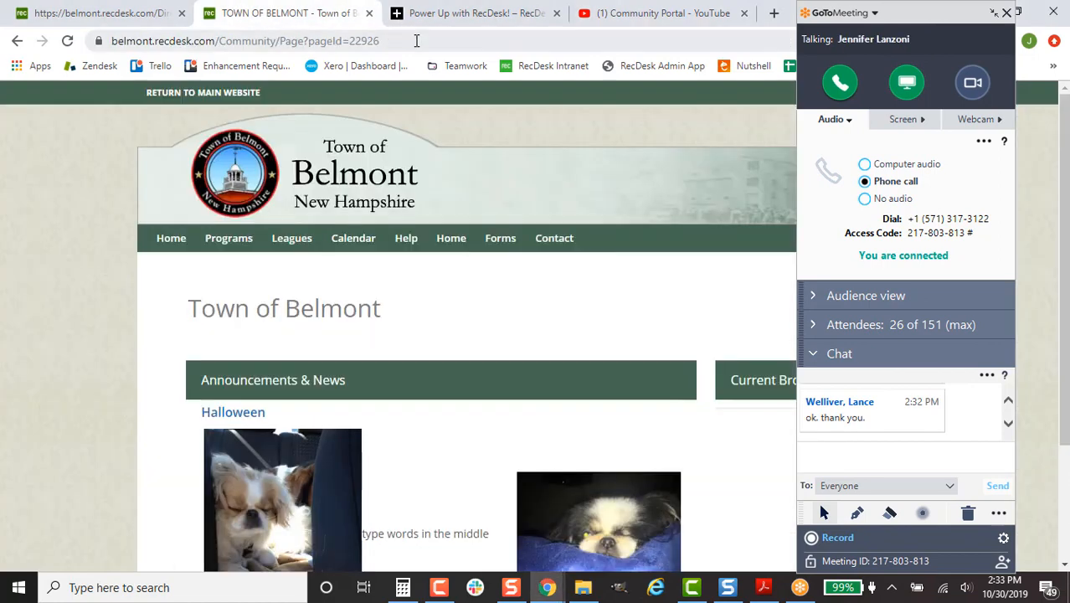
pyautogui.click(423, 39)
# - Load portland.recdesk.com, scroll through the Skills Clinic and Youth Basketball announcements, then return to top
pyautogui.write('por')
pyautogui.press('Return')
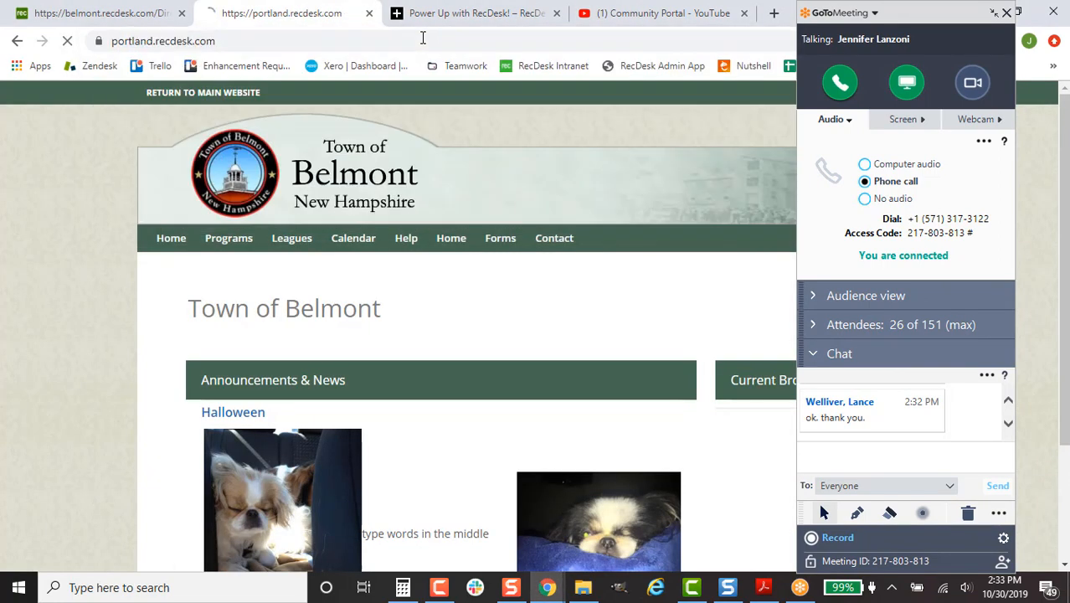
pyautogui.scroll(-4, 636, 410)
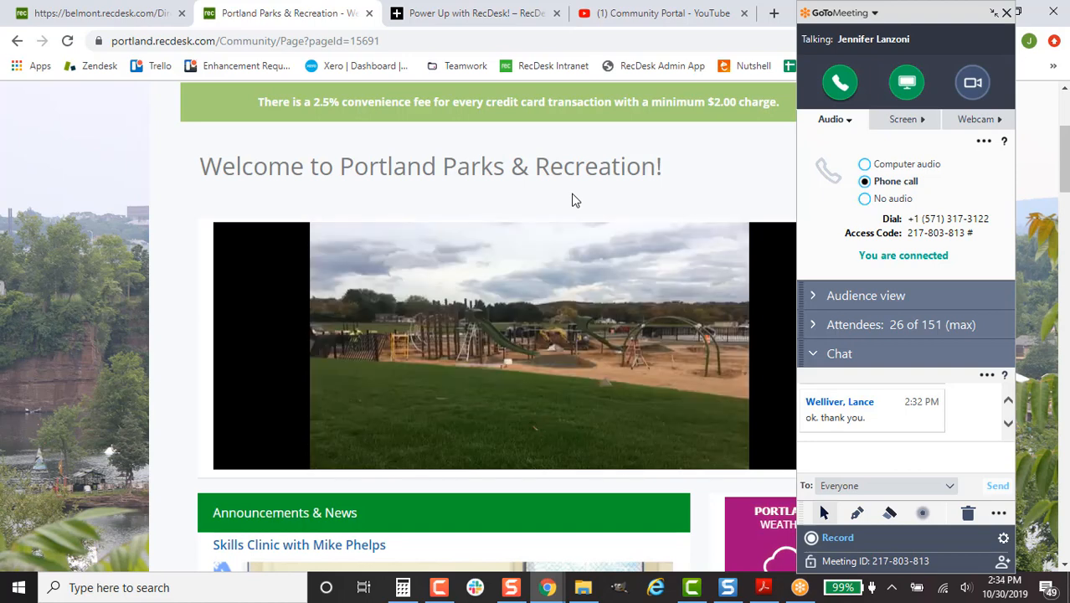
pyautogui.scroll(-4, 706, 486)
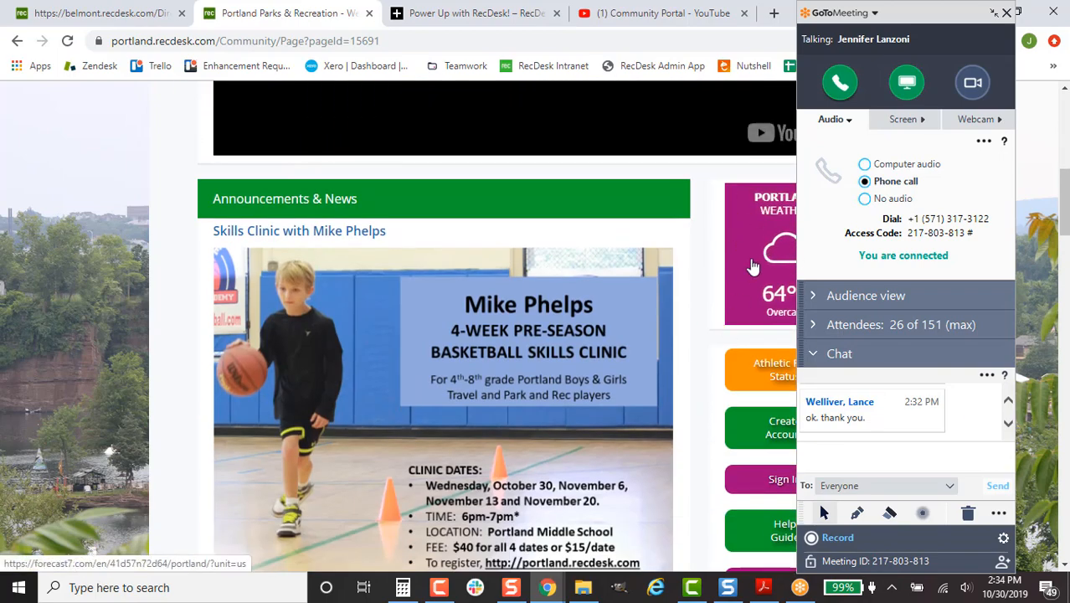
pyautogui.scroll(-6, 723, 284)
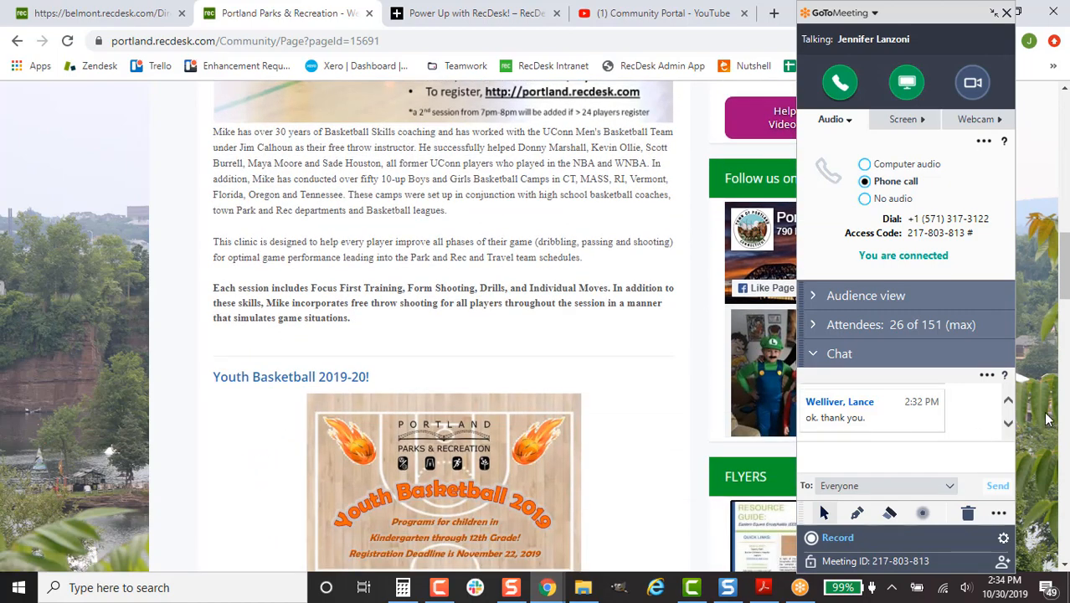
pyautogui.click(1009, 425)
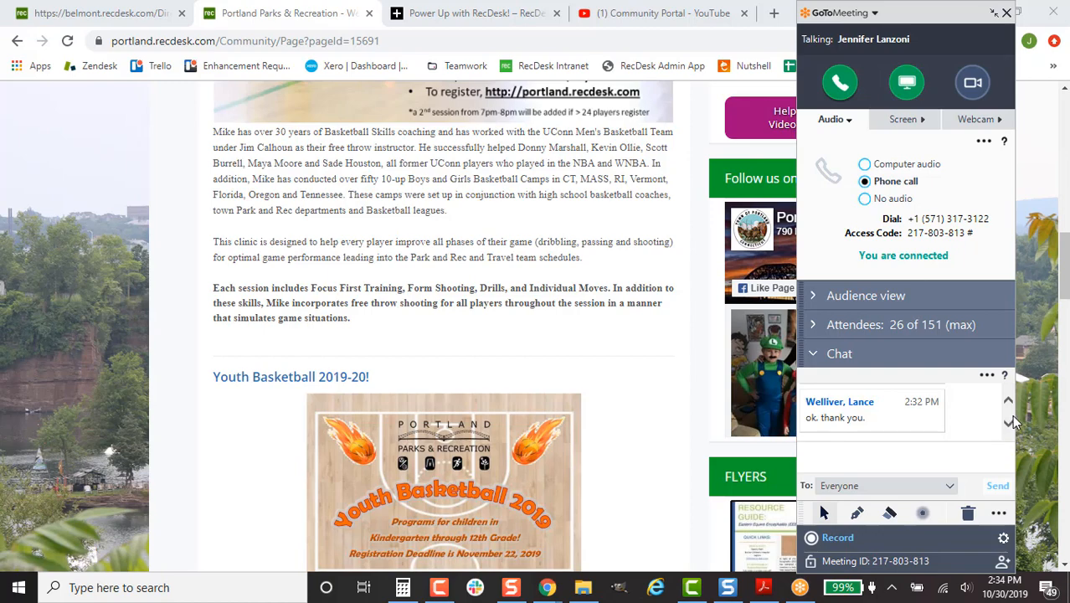
pyautogui.scroll(1, 702, 465)
pyautogui.scroll(10, 701, 465)
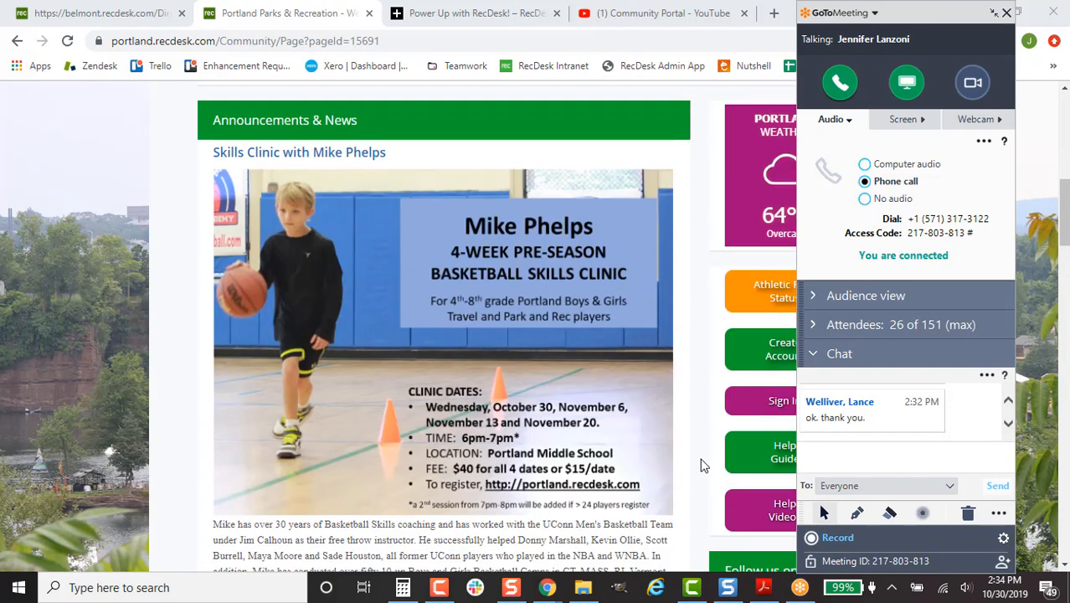